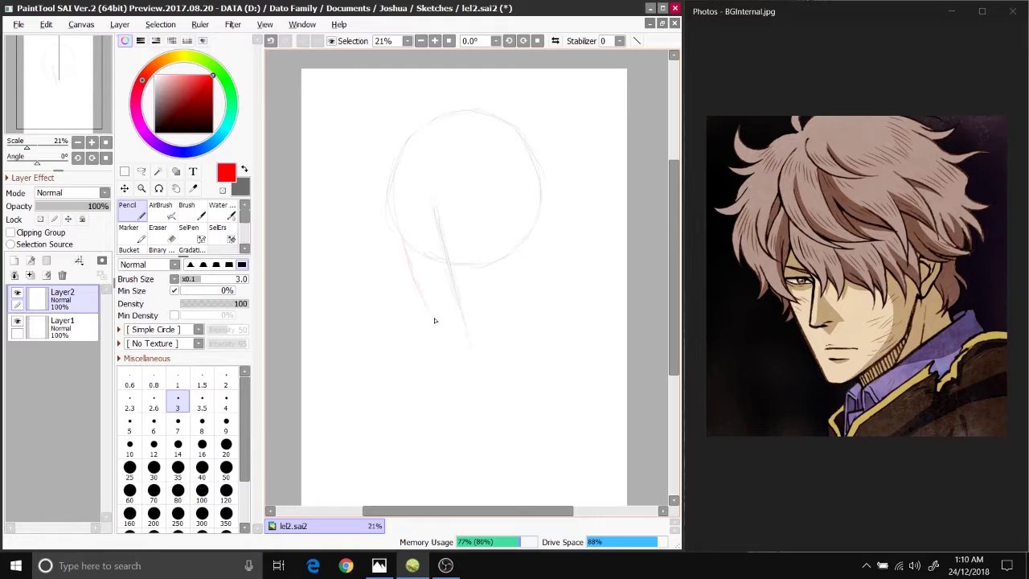
left_click_drag(438, 211, 465, 344)
key("ctrl+z")
key("ctrl+z")
key("ctrl+y")
key("ctrl+z")
left_click_drag(477, 352, 524, 308)
key("e")
key("n")
key("ctrl+z")
key("ctrl+z")
key("ctrl+z")
Step: Sketch the cheek, chin and jaw outline in red below the head circle, undoing stray strokes
left_click_drag(407, 257, 417, 281)
key("ctrl+z")
key("ctrl+z")
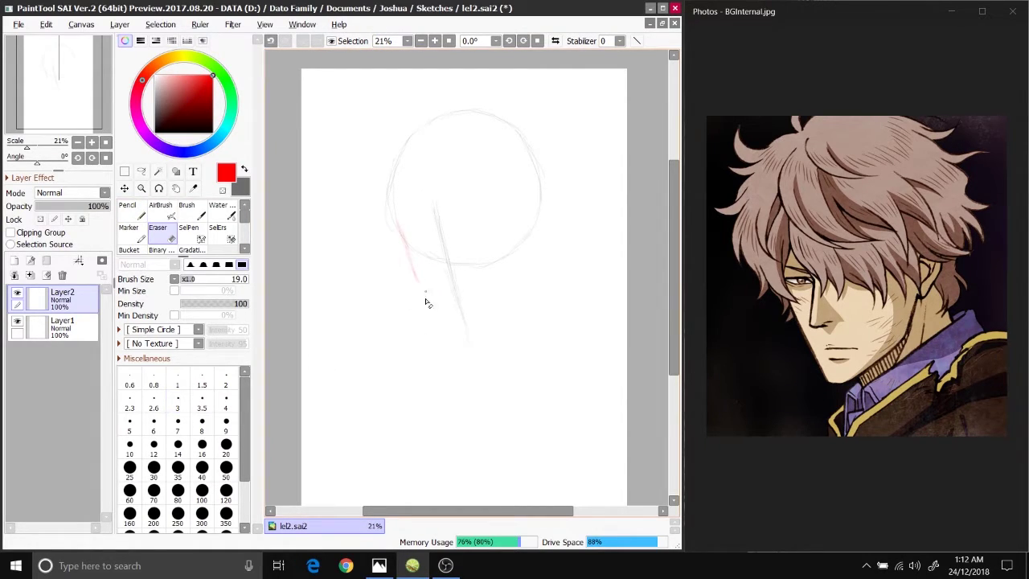
left_click_drag(408, 251, 421, 295)
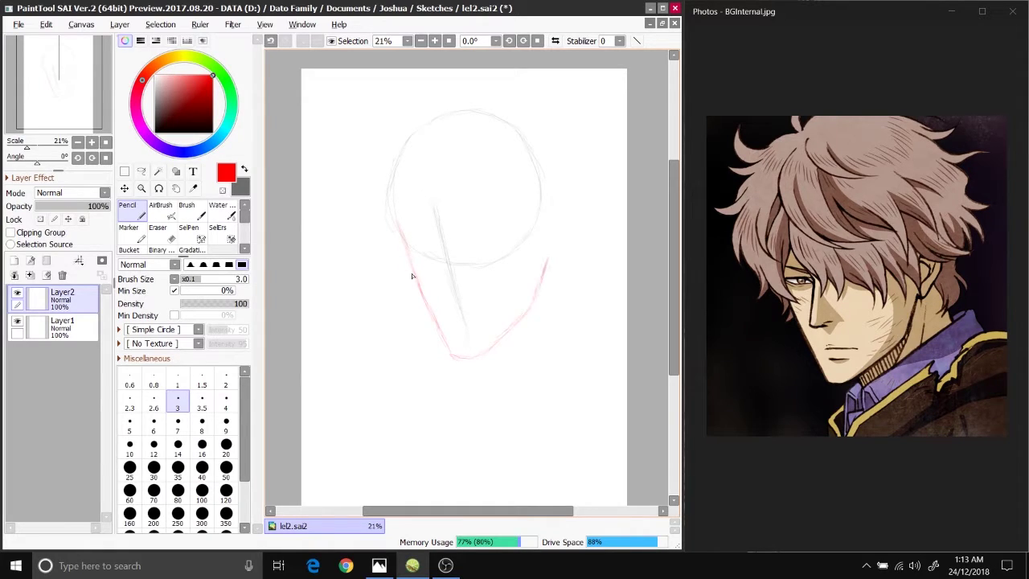
key("ctrl+z")
Step: Add a new layer above the jaw sketch and start a short eye line beside the face's centre guide
key("ctrl+shift+n")
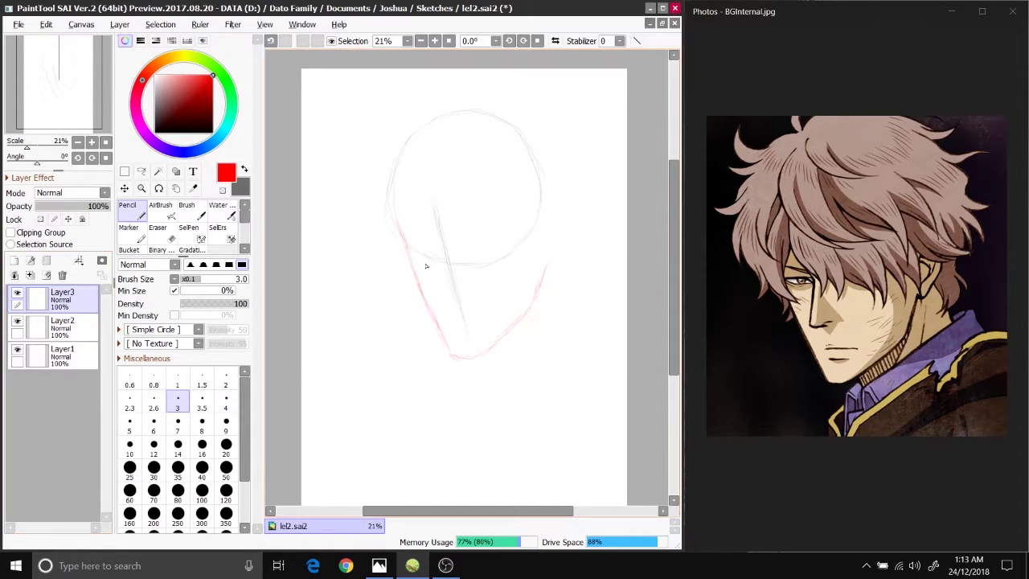
left_click_drag(416, 252, 431, 252)
key("ctrl+z")
scroll(437, 264, "up", 6)
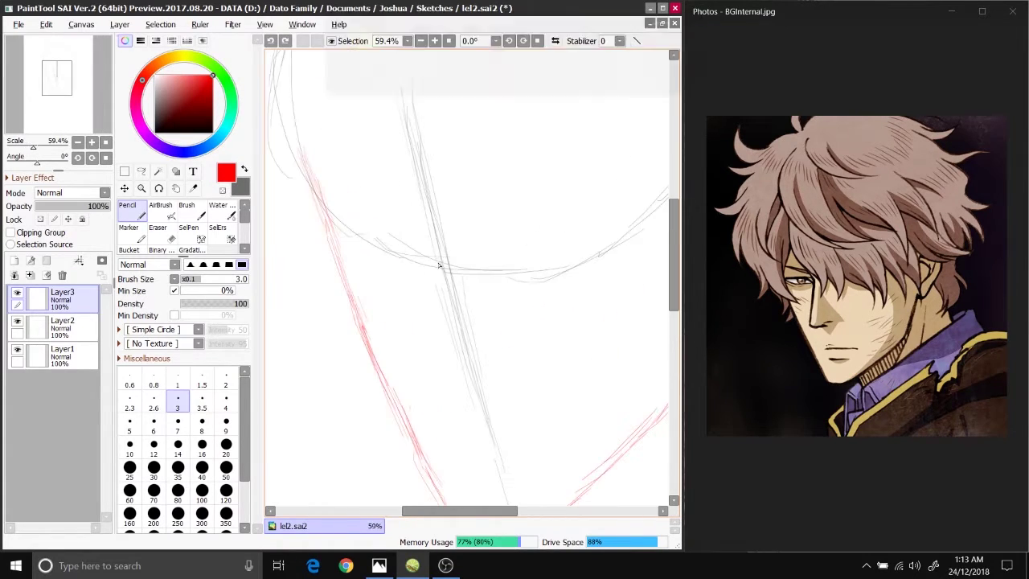
key("ctrl+y")
mouse_move(371, 218)
left_mouse_down()
mouse_move(386, 202)
mouse_move(356, 214)
mouse_move(347, 232)
mouse_move(432, 226)
mouse_move(351, 238)
left_mouse_up()
left_click_drag(398, 204, 391, 233)
left_click_drag(404, 169, 320, 178)
scroll(397, 320, "down", 3)
key("ctrl+z")
key("ctrl+z")
key("ctrl+z")
key("ctrl+z")
key("ctrl+z")
key("ctrl+z")
key("ctrl+z")
key("ctrl+z")
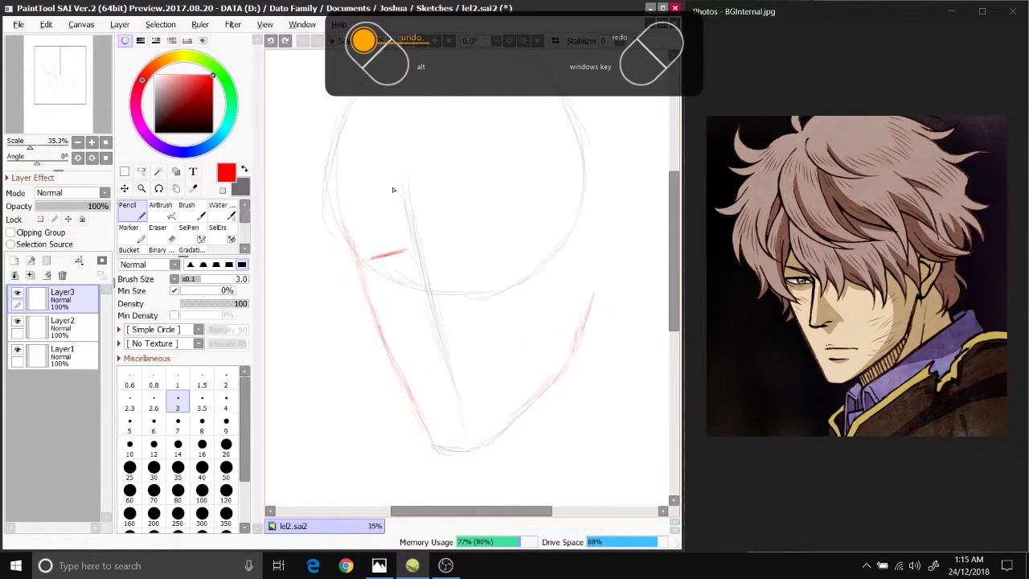
Step: Sketch the narrow eye, brow, angular nose and short mouth in red along the face's centre guide
mouse_move(372, 275)
left_mouse_down()
mouse_move(367, 266)
mouse_move(410, 259)
mouse_move(409, 273)
left_mouse_up()
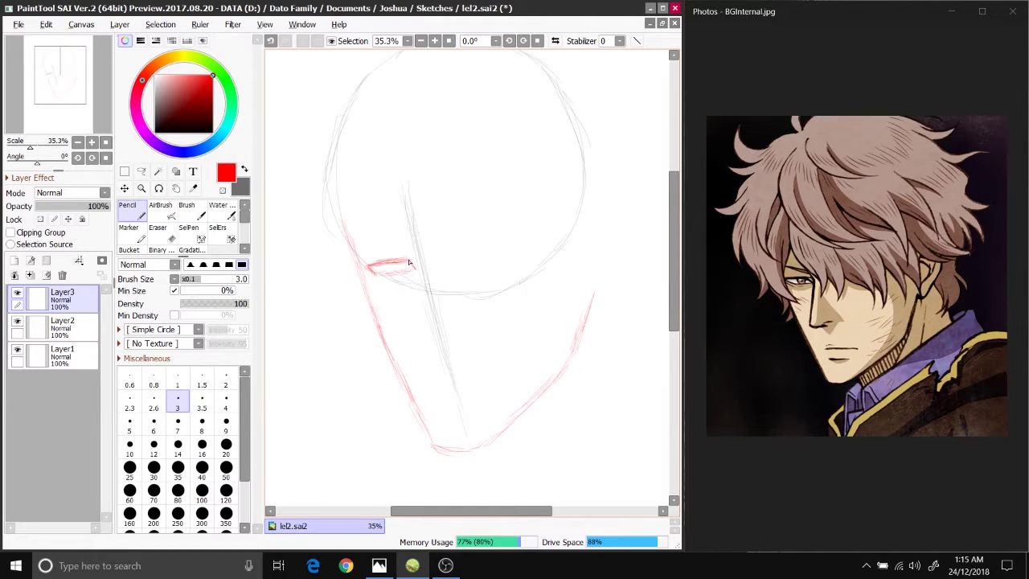
mouse_move(365, 240)
left_mouse_down()
mouse_move(405, 243)
mouse_move(382, 248)
mouse_move(397, 245)
mouse_move(421, 284)
mouse_move(425, 321)
mouse_move(443, 325)
left_mouse_up()
key("ctrl+z")
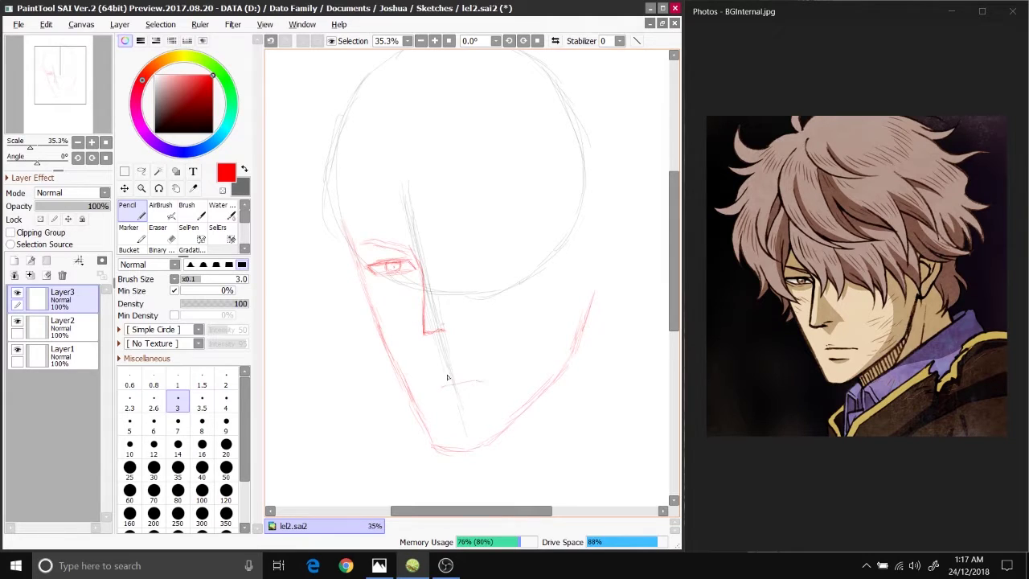
left_click_drag(471, 393, 473, 391)
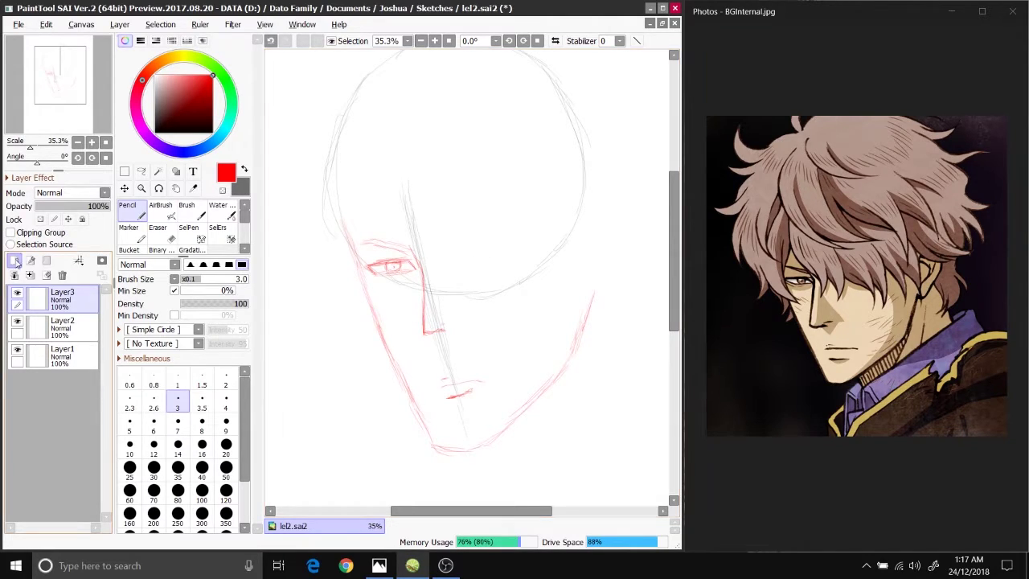
Step: Add a new layer for the hair and try a few long strands falling over the eye and cheek
key("ctrl+shift+n")
left_click_drag(392, 198, 373, 262)
left_click_drag(368, 212, 360, 301)
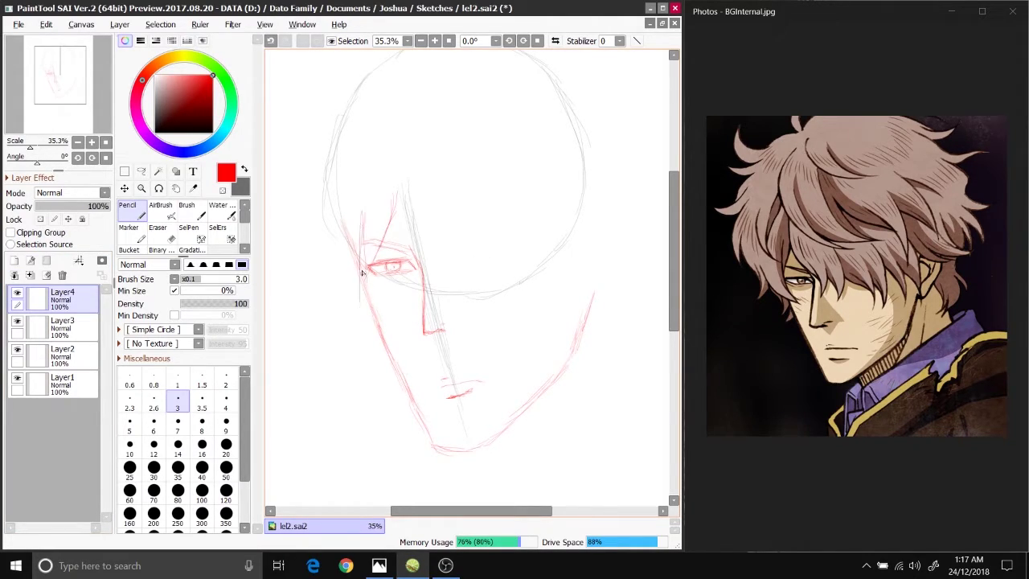
left_click_drag(384, 254, 355, 335)
key("ctrl+z")
key("ctrl+z")
key("ctrl+z")
Step: Sketch the pointed fringe strands from the brow across the lower part of the head circle
mouse_move(393, 191)
left_mouse_down()
mouse_move(434, 270)
mouse_move(431, 254)
mouse_move(442, 301)
mouse_move(447, 248)
left_mouse_up()
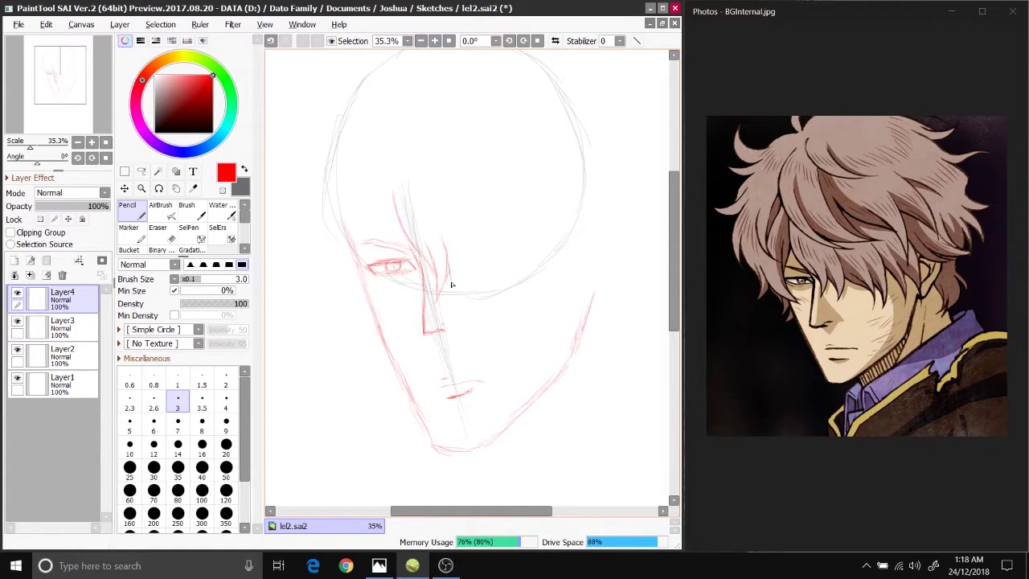
mouse_move(472, 295)
left_mouse_down()
mouse_move(461, 273)
mouse_move(468, 304)
left_mouse_up()
key("ctrl+z")
left_click_drag(474, 295, 463, 241)
mouse_move(483, 283)
left_mouse_down()
mouse_move(518, 315)
mouse_move(508, 274)
mouse_move(527, 292)
mouse_move(531, 317)
mouse_move(525, 258)
mouse_move(498, 223)
left_mouse_up()
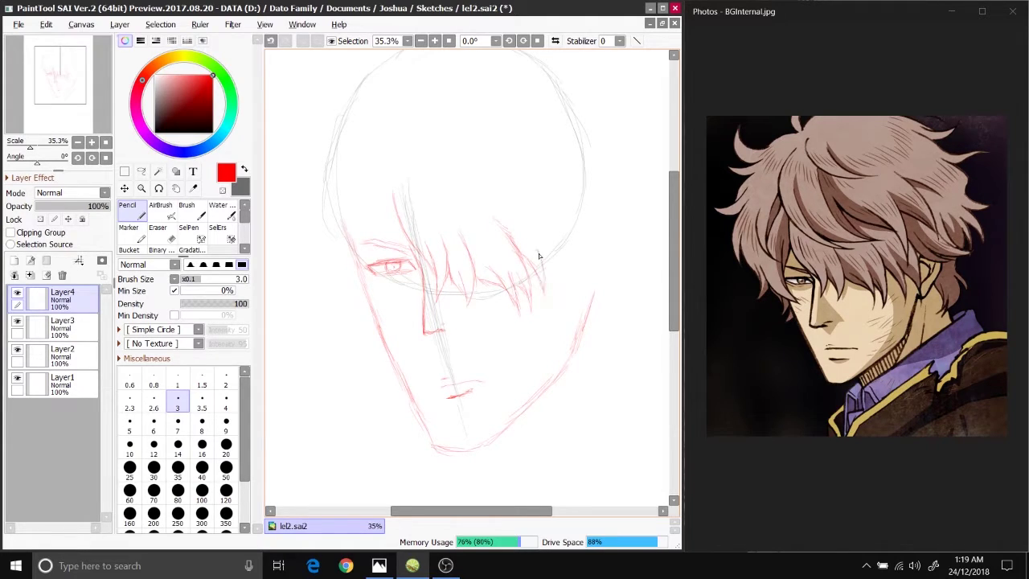
Step: Extend the fringe toward the character's right-hand edge of the face, ending in an outward-flicked tuft
mouse_move(570, 295)
left_mouse_down()
mouse_move(557, 240)
mouse_move(583, 259)
mouse_move(552, 220)
mouse_move(578, 257)
mouse_move(616, 244)
left_mouse_up()
key("ctrl+z")
key("ctrl+z")
key("ctrl+z")
key("ctrl+z")
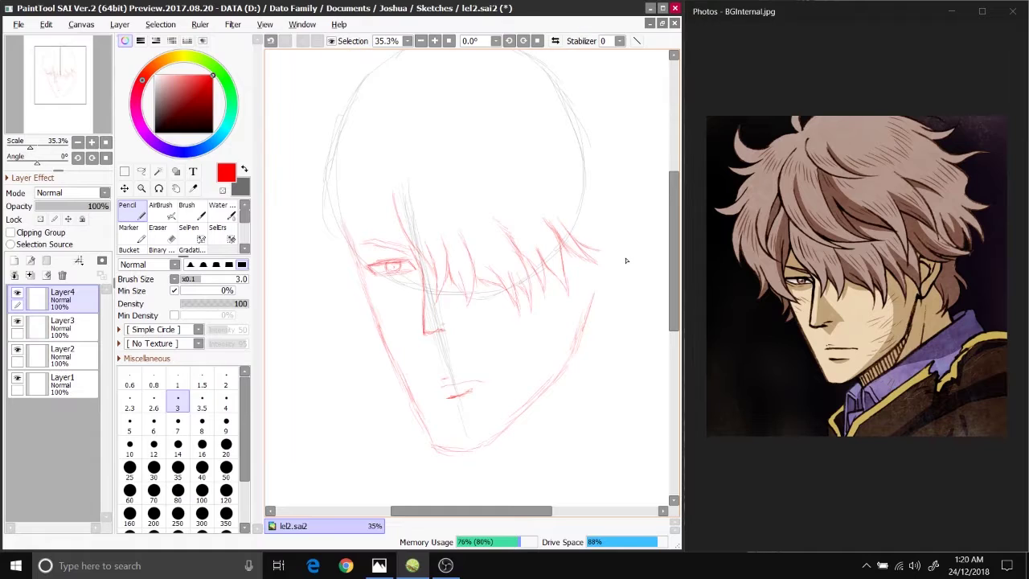
key("ctrl+z")
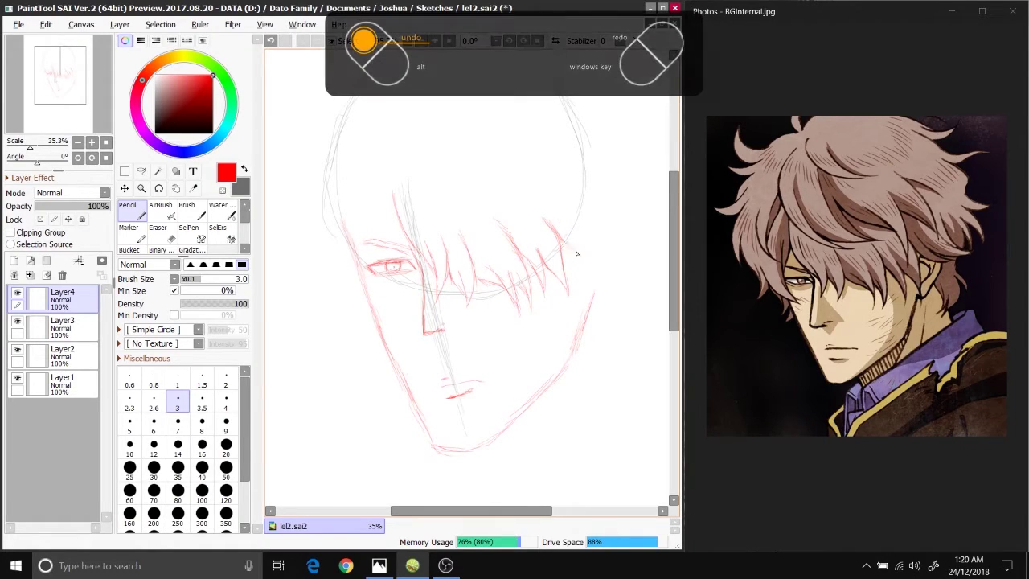
left_click_drag(576, 248, 600, 256)
mouse_move(563, 219)
left_mouse_down()
mouse_move(605, 253)
mouse_move(621, 248)
left_mouse_up()
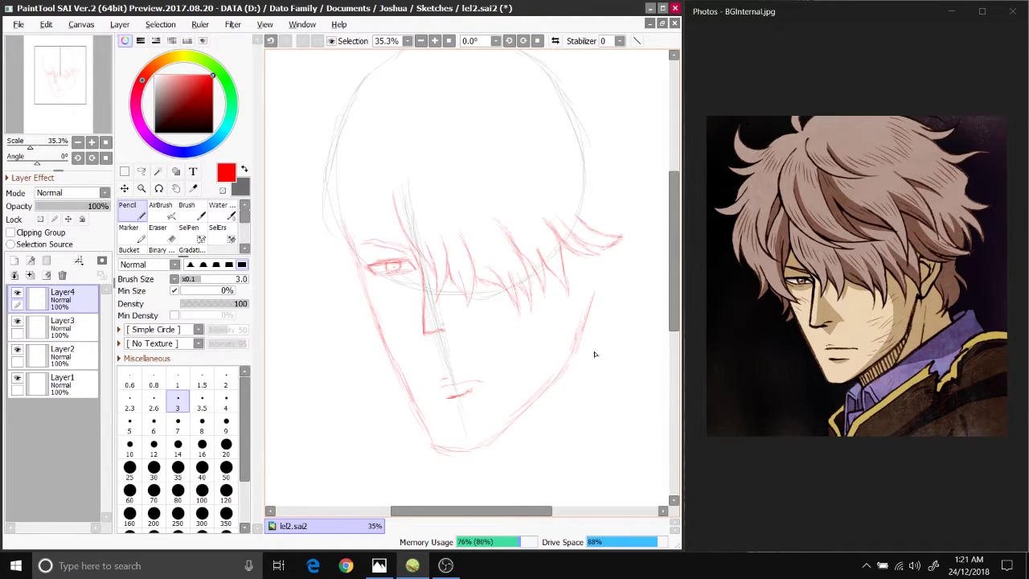
Step: Add a new layer beneath the hair layer and sketch the ear under the flicked tuft
key("ctrl+shift+n")
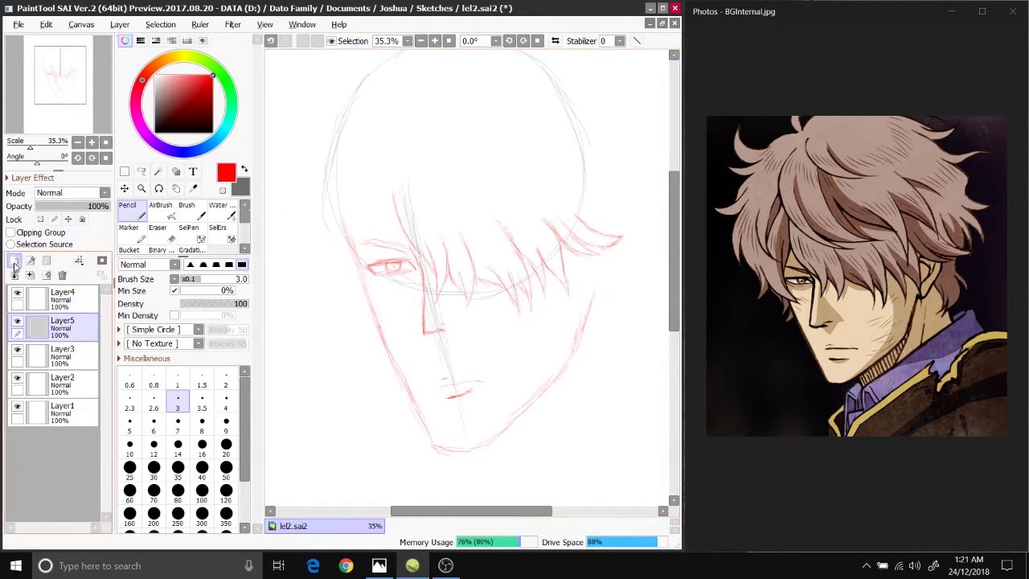
mouse_move(569, 243)
left_mouse_down()
mouse_move(576, 230)
mouse_move(613, 224)
left_mouse_up()
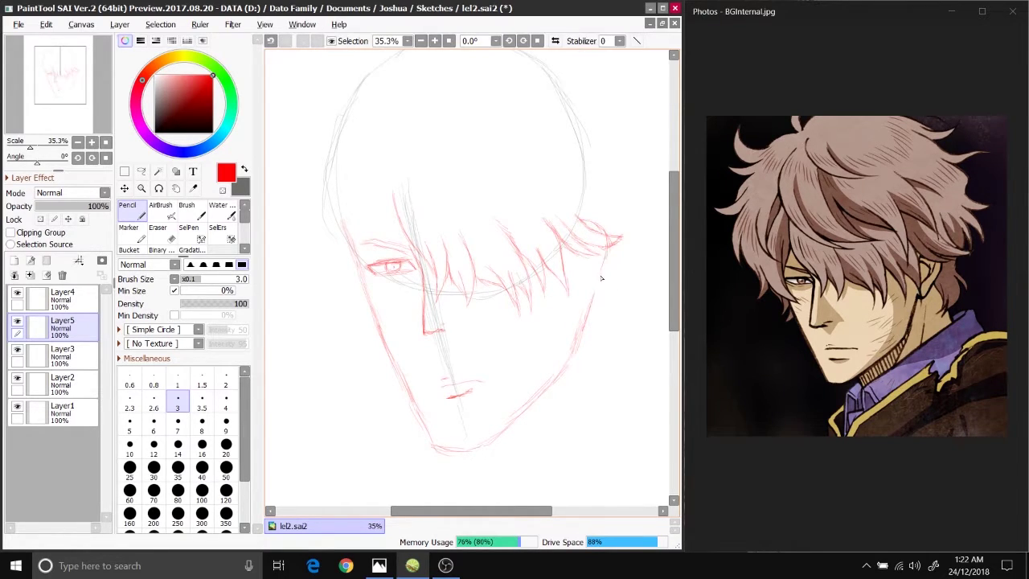
left_click_drag(595, 276, 603, 244)
key("ctrl+Up")
mouse_move(409, 230)
left_mouse_down()
mouse_move(394, 279)
mouse_move(386, 261)
left_mouse_up()
left_click_drag(386, 252, 403, 312)
key("ctrl+z")
key("ctrl+z")
key("ctrl+z")
key("ctrl+z")
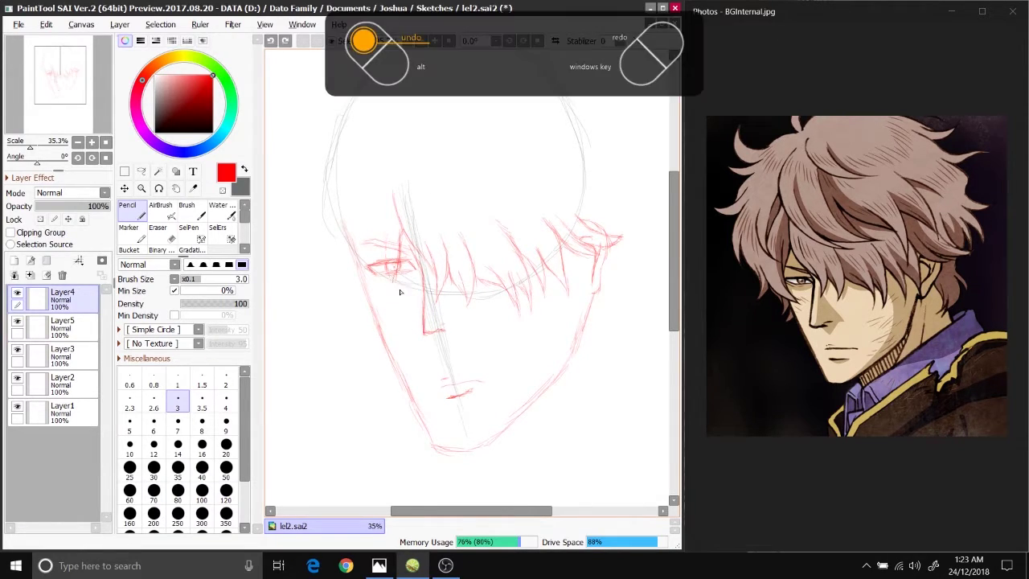
key("ctrl+y")
key("ctrl+y")
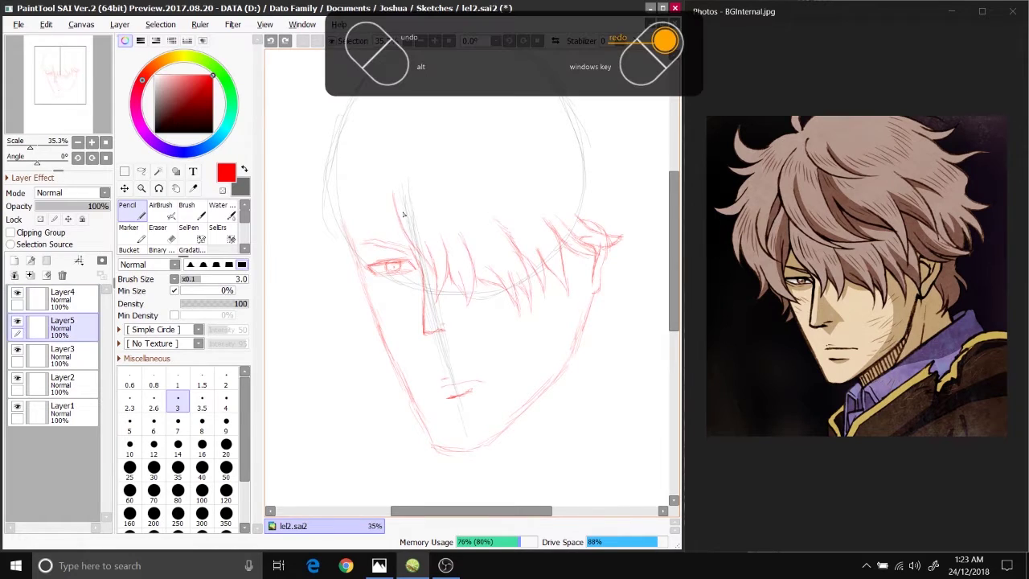
Step: Draw hair strands over the eye and down beside the left cheek on the hair layer, erasing stray marks
mouse_move(400, 233)
left_mouse_down()
mouse_move(386, 285)
mouse_move(399, 314)
left_mouse_up()
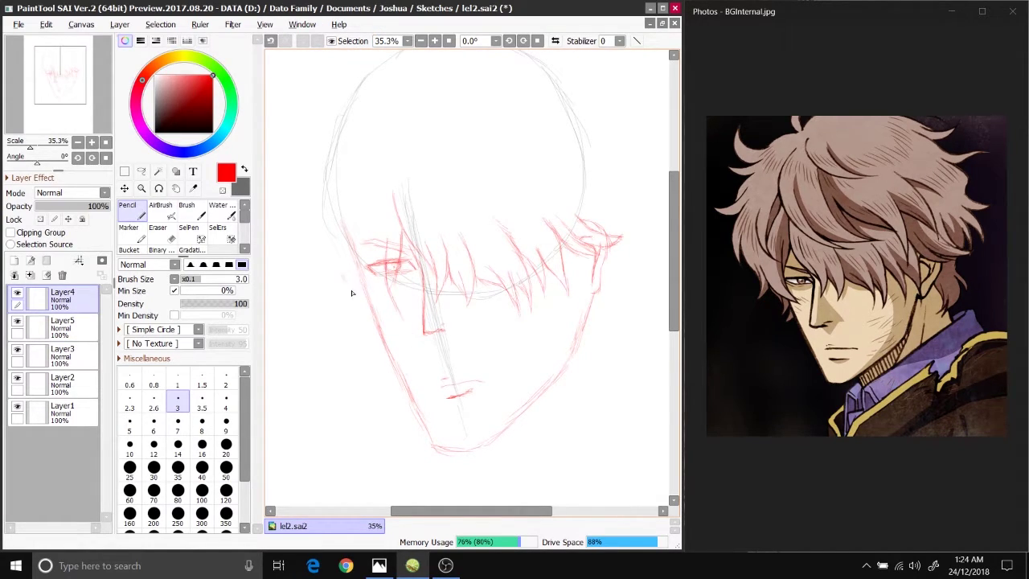
key("e")
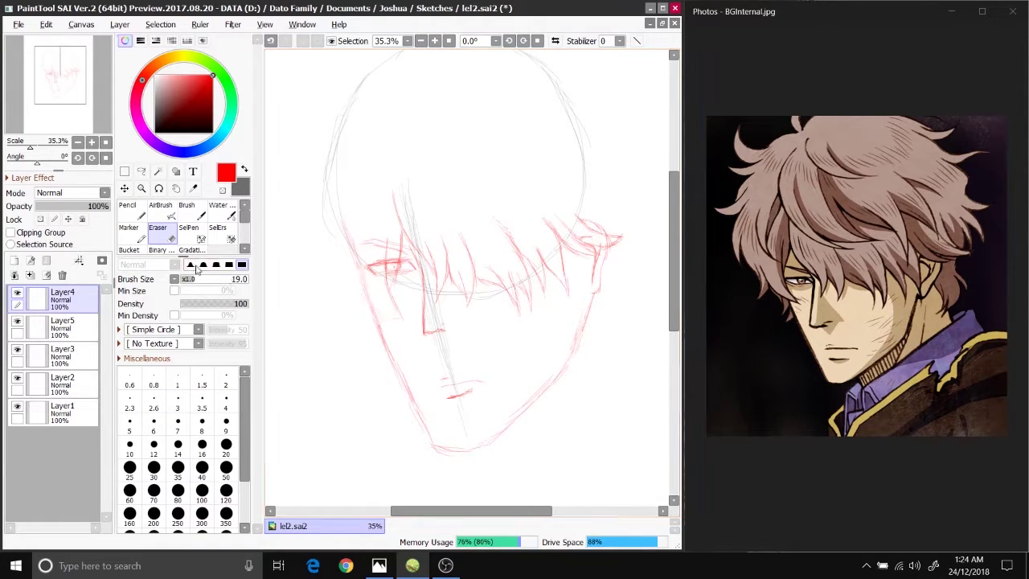
key("n")
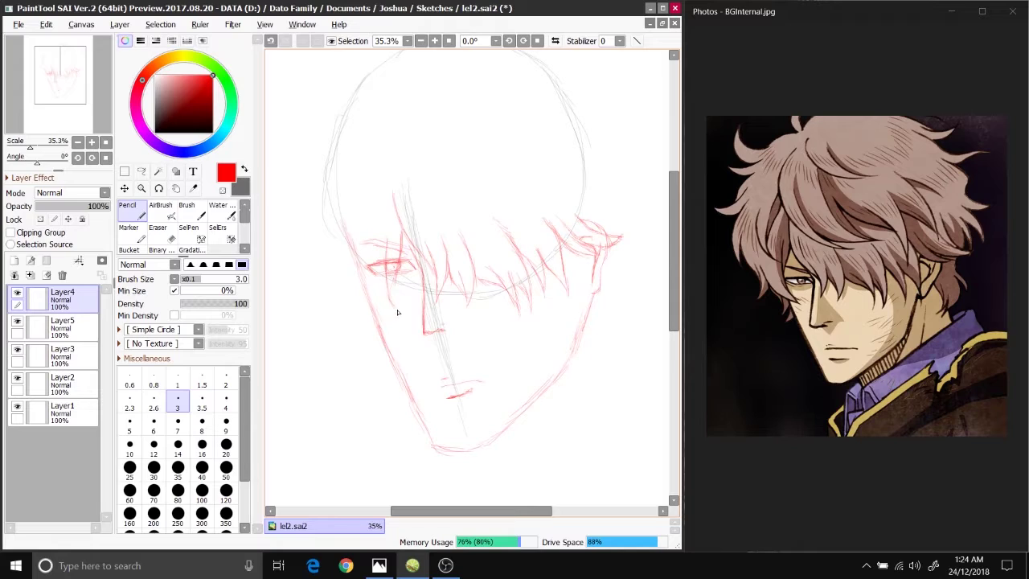
mouse_move(388, 314)
left_mouse_down()
mouse_move(345, 264)
mouse_move(353, 295)
mouse_move(338, 269)
mouse_move(340, 317)
left_mouse_up()
key("ctrl+z")
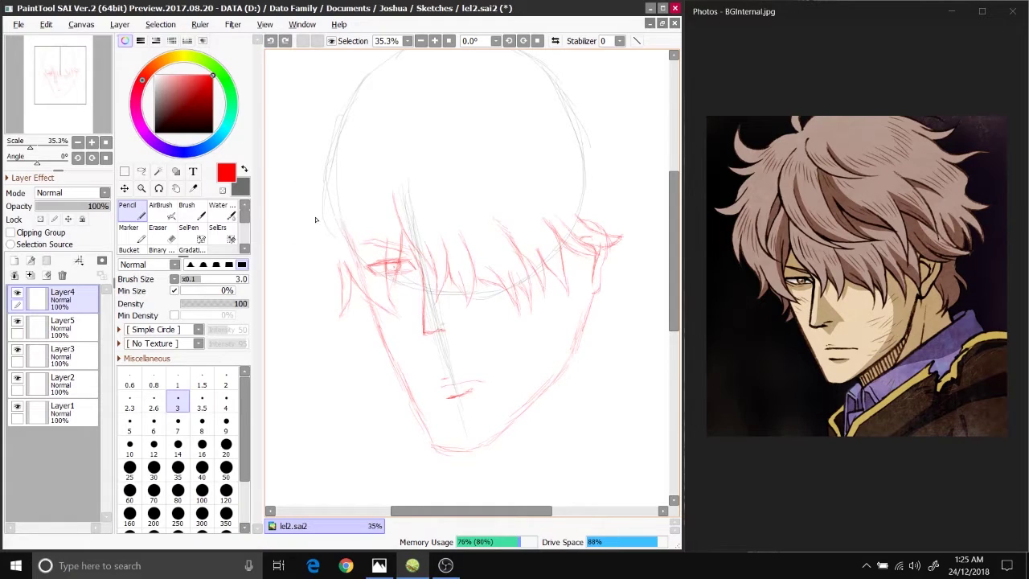
Step: Sketch the outer hair outline up the left side of the head with pointed, outward-curling tufts
mouse_move(313, 217)
left_mouse_down()
mouse_move(317, 257)
mouse_move(311, 236)
mouse_move(334, 280)
mouse_move(312, 205)
mouse_move(308, 268)
mouse_move(302, 240)
left_mouse_up()
left_click_drag(304, 152, 289, 188)
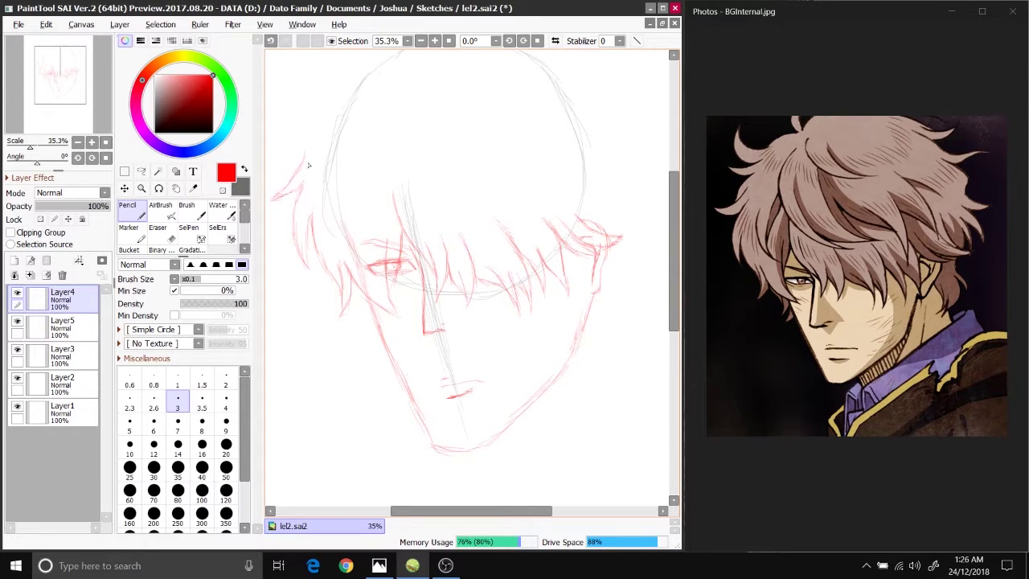
left_click_drag(301, 151, 308, 138)
key("ctrl+z")
key("ctrl+z")
mouse_move(314, 111)
left_mouse_down()
mouse_move(305, 120)
mouse_move(294, 78)
left_mouse_up()
left_click_drag(364, 68, 340, 75)
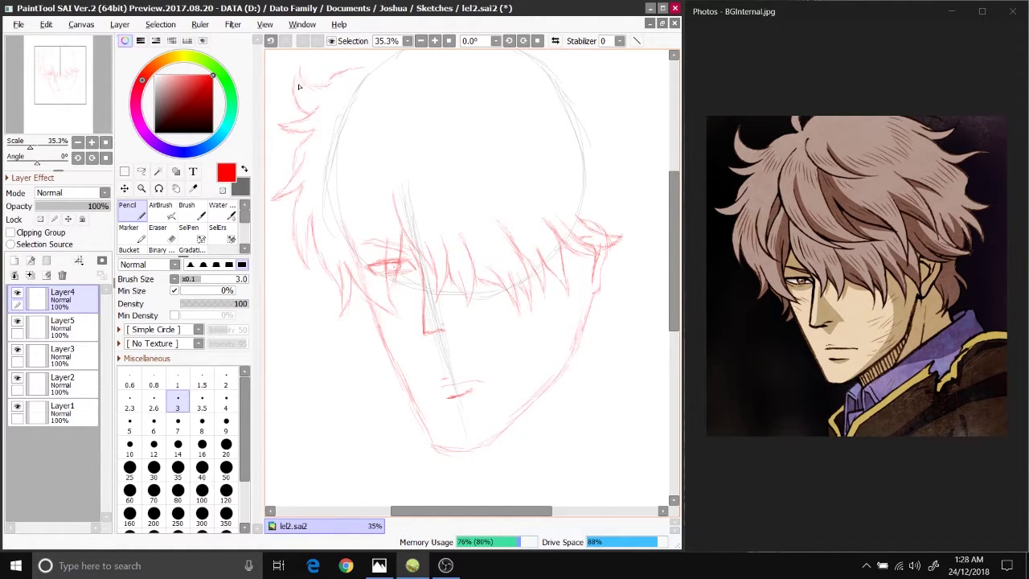
Step: Continue the hair outline from the upper-left tufts over the crown, with a raised tuft at the parting
scroll(381, 70, "up", 2)
key("alt")
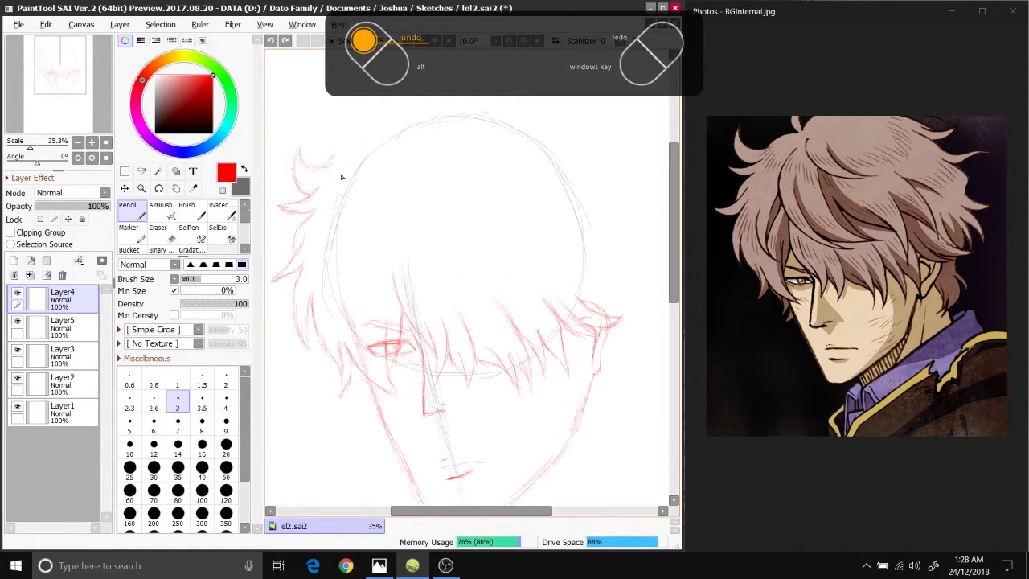
left_click_drag(336, 155, 366, 139)
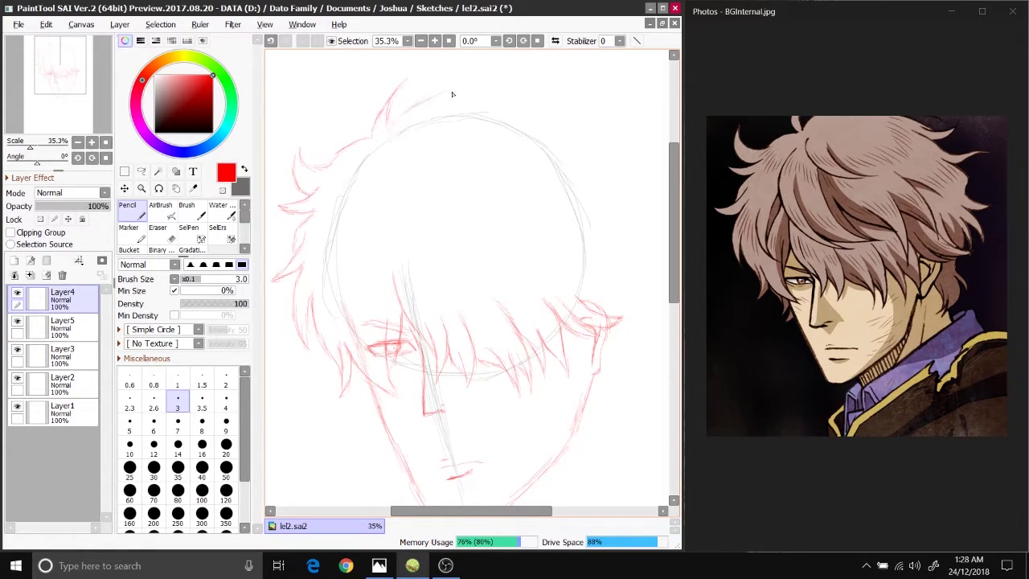
left_click_drag(428, 100, 463, 86)
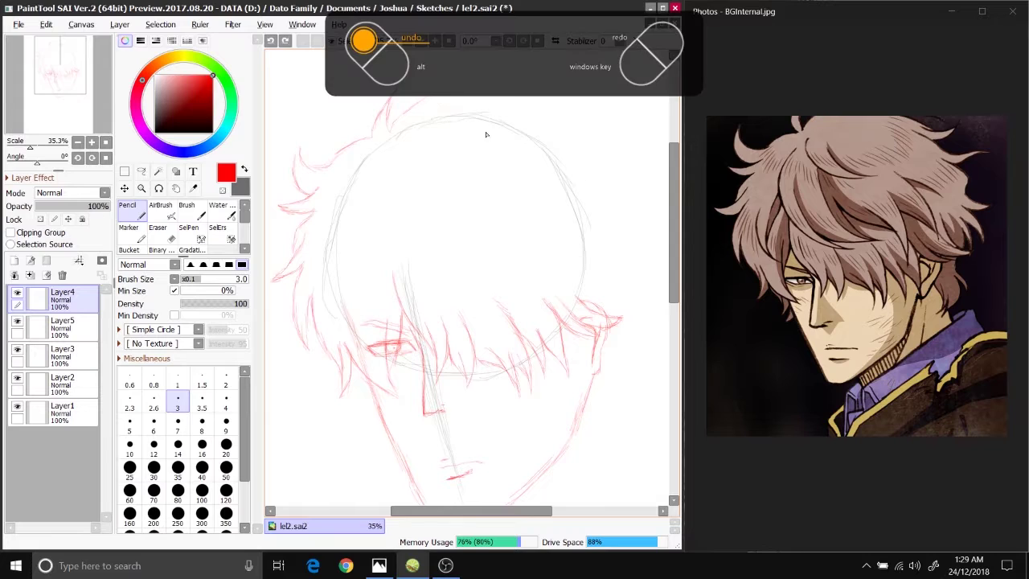
mouse_move(430, 100)
left_mouse_down()
mouse_move(486, 102)
mouse_move(509, 135)
mouse_move(503, 114)
mouse_move(515, 109)
mouse_move(550, 124)
left_mouse_up()
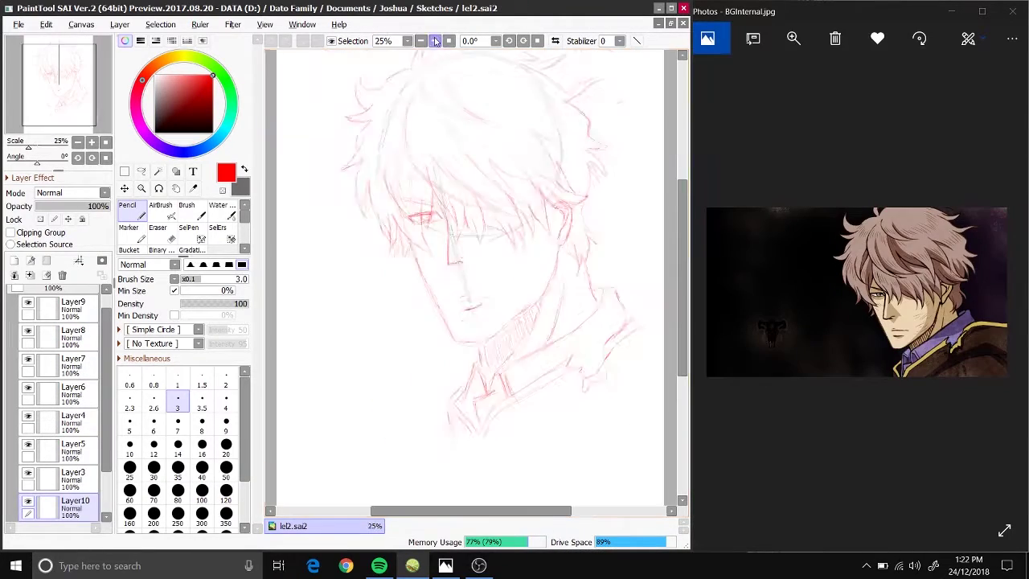
Step: Erase the lower cheek and chin lines and redraw the jaw outline from the cheek round to the ear
scroll(419, 460, "down", 1)
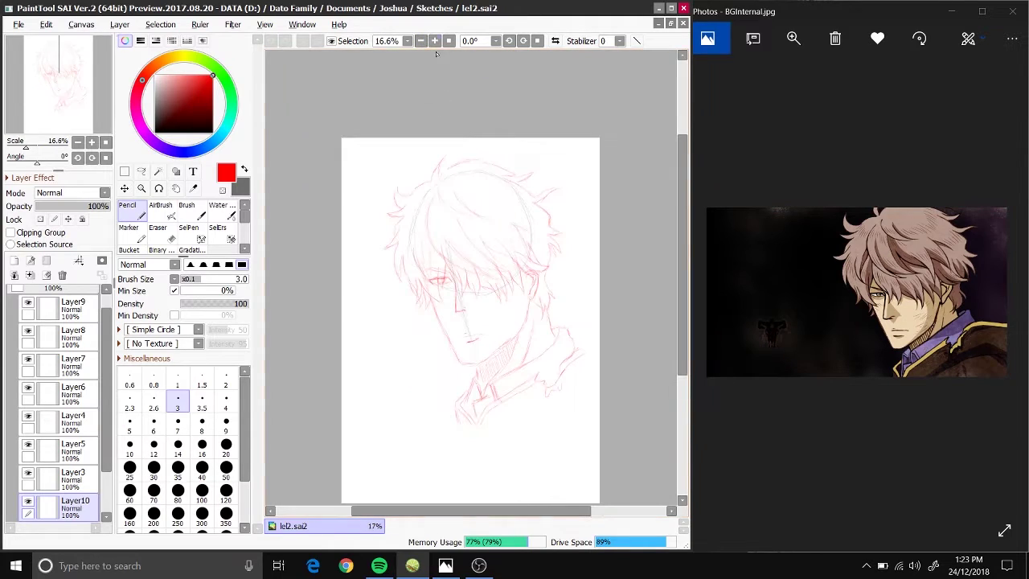
key("e")
scroll(496, 364, "up", 1)
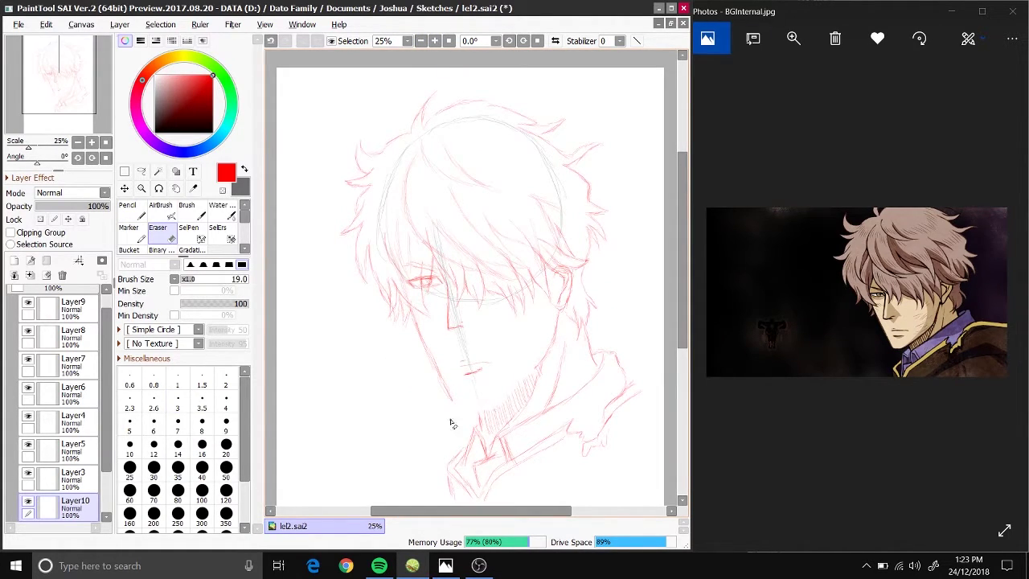
key("n")
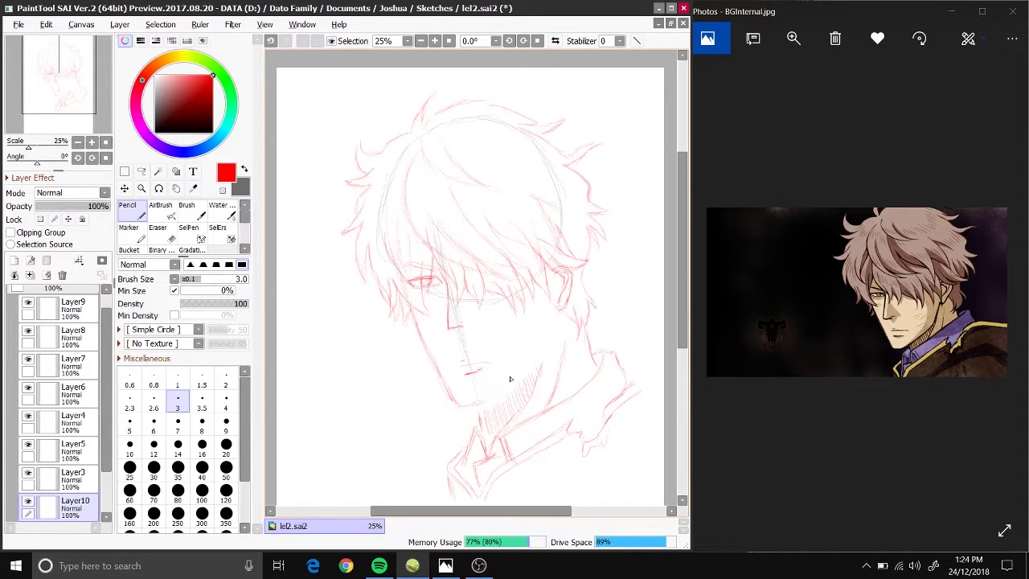
key("ctrl+y")
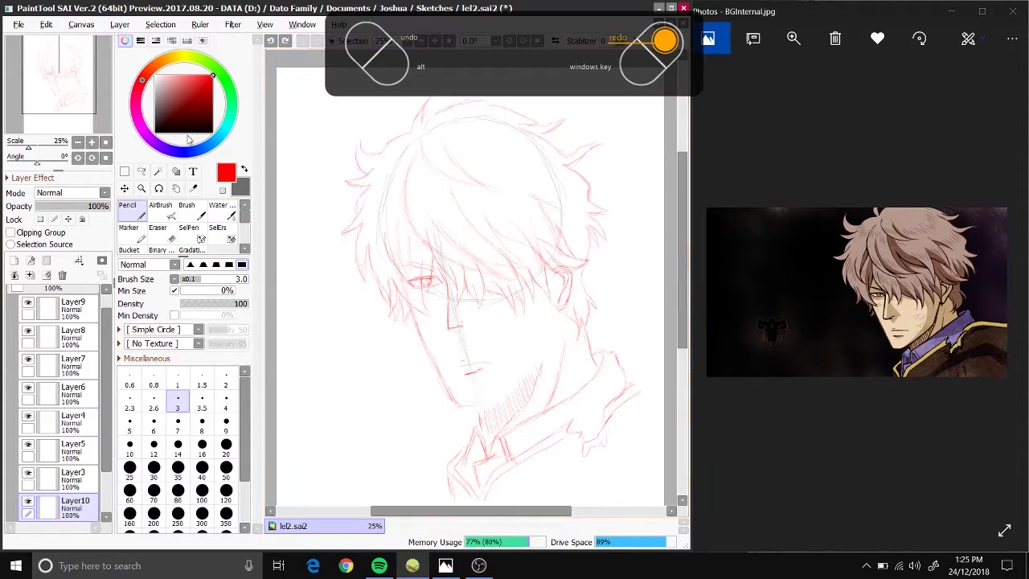
key("e")
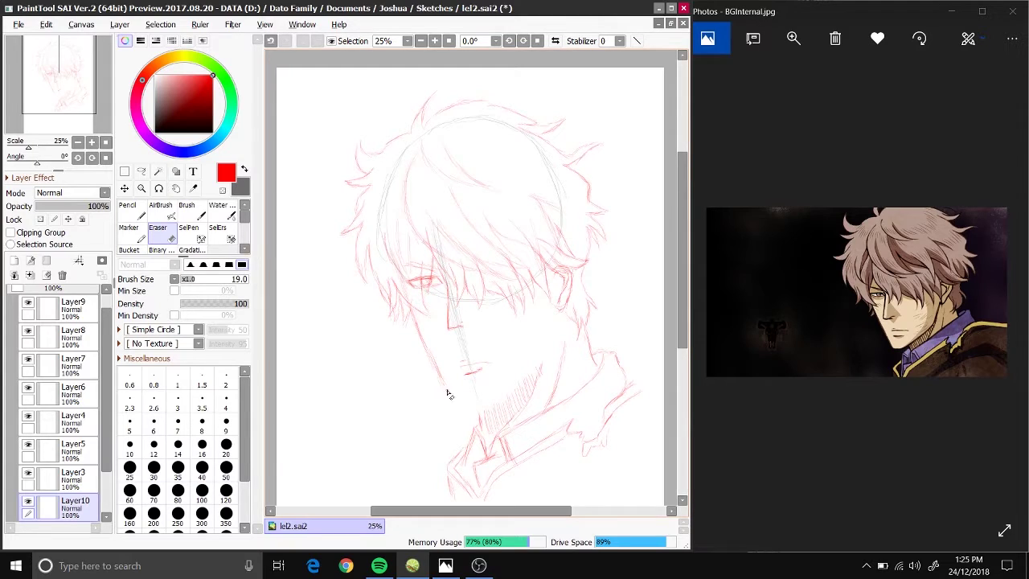
key("n")
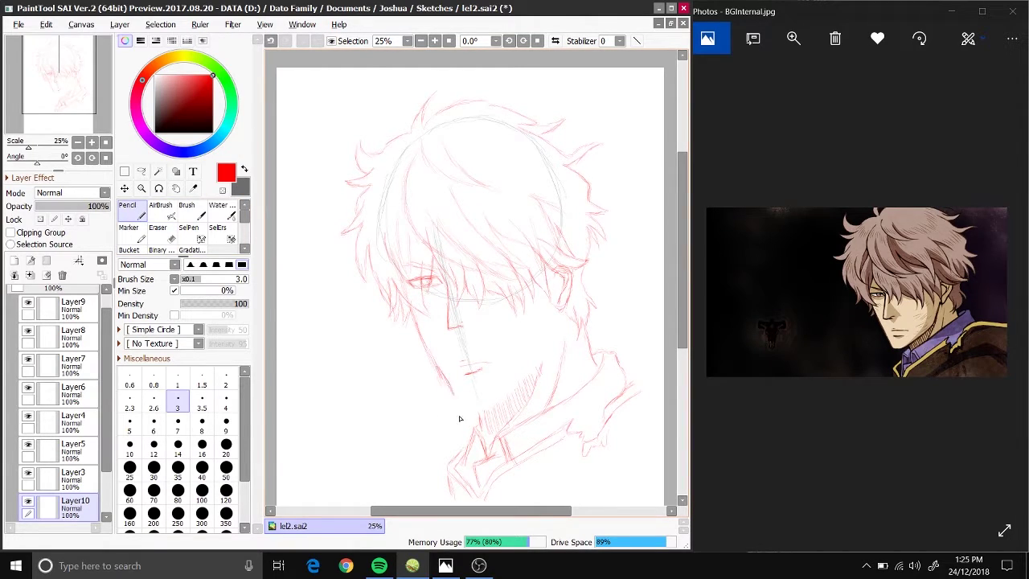
key("ctrl+z")
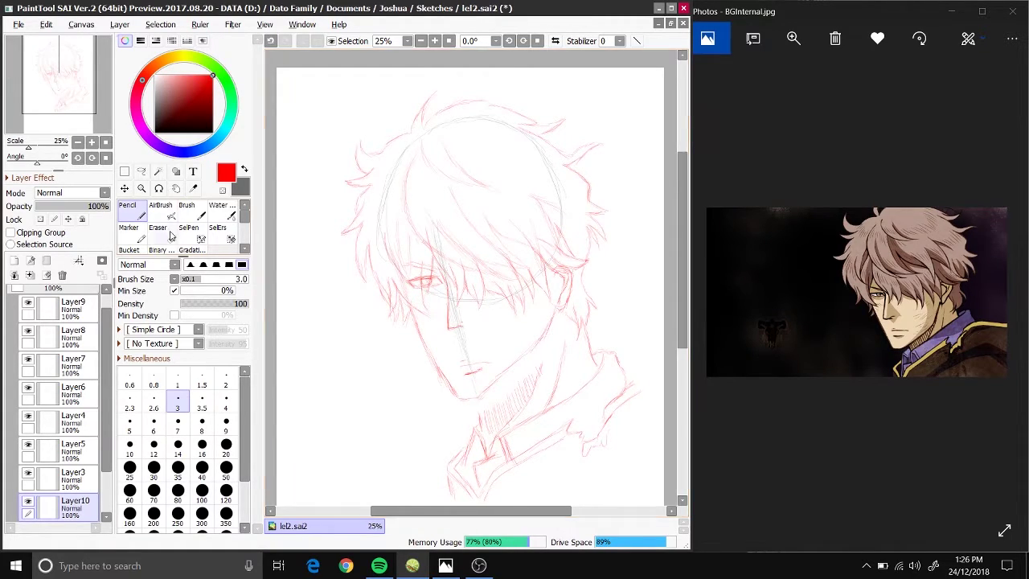
Step: Try erasing the lower jaw line between the chin and the cheek on Layer10
key("e")
left_click(143, 216)
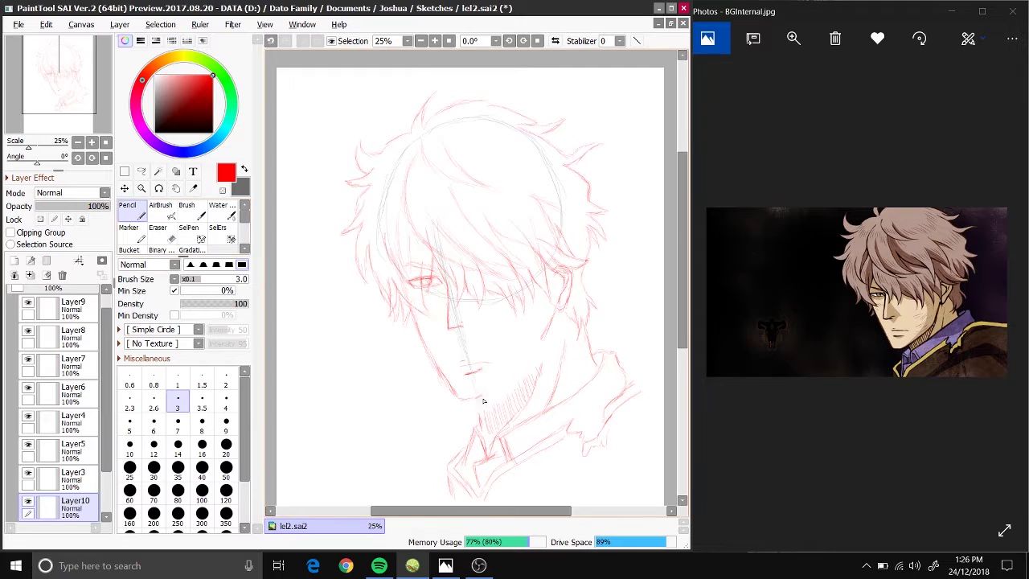
key("ctrl+z")
Step: Compare the two jaw versions by toggling Layer10 and Layer2, keeping Layer2 shown and Layer10 hidden
scroll(48, 450, "down", 2)
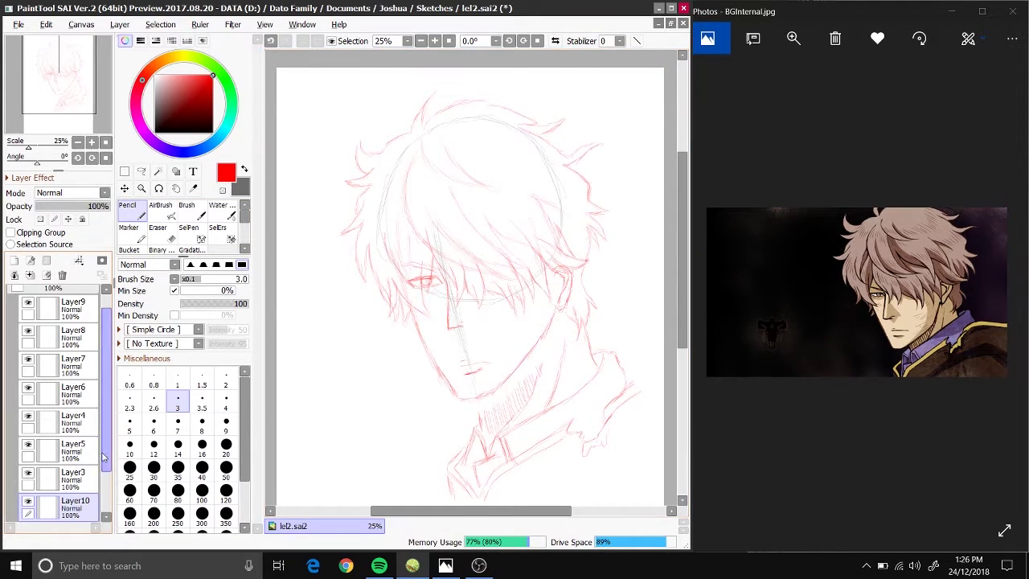
left_click(29, 445)
left_click(28, 473)
left_click(28, 416)
left_click(28, 416)
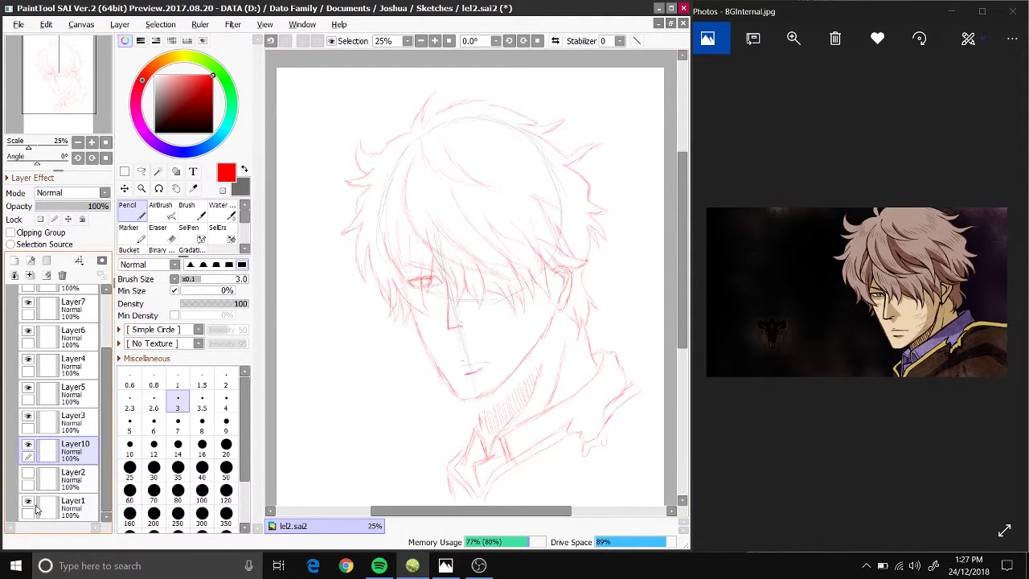
left_click(29, 474)
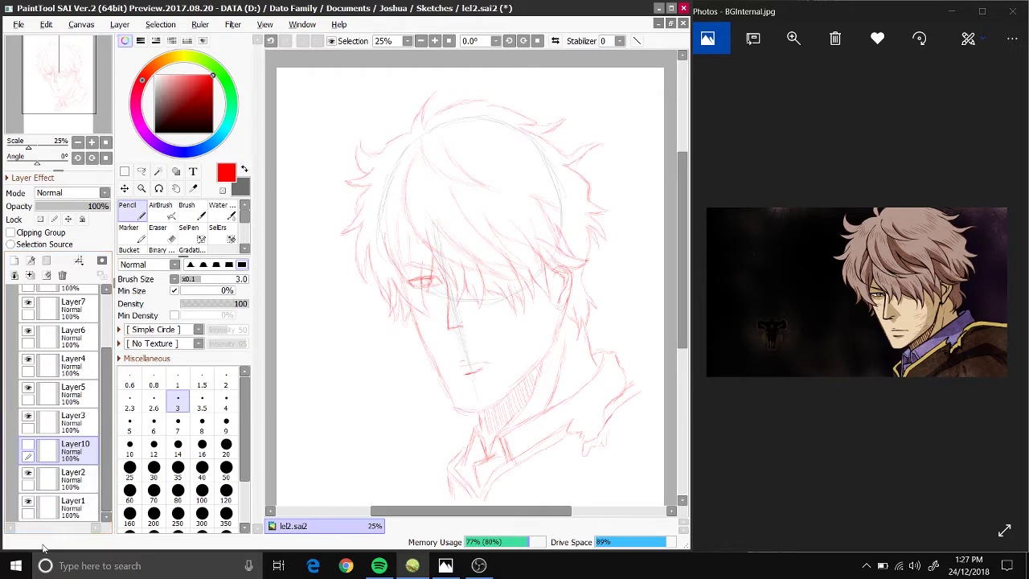
left_click(28, 474)
left_click(28, 445)
left_click(29, 474)
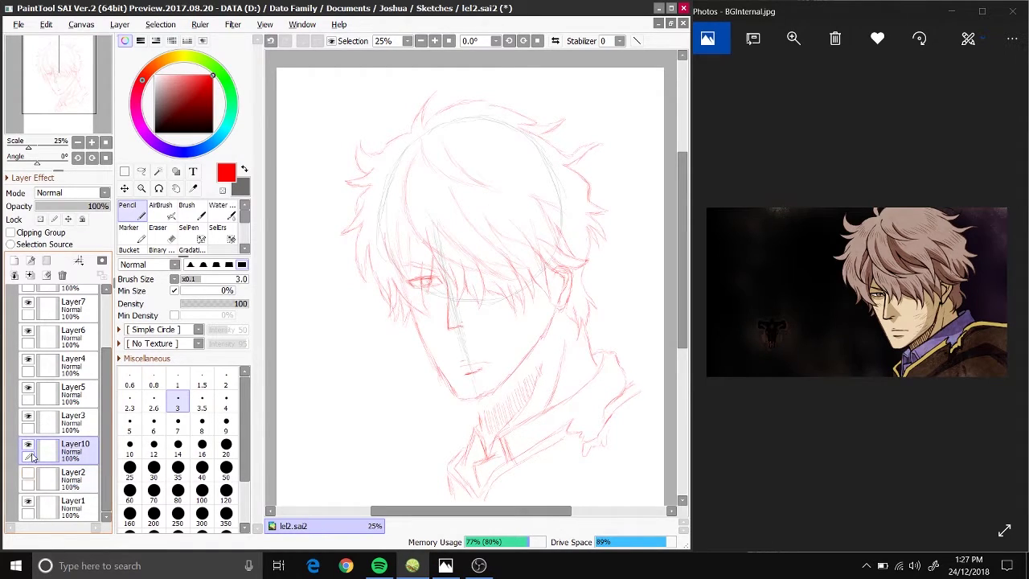
left_click(28, 444)
left_click(28, 445)
left_click(29, 445)
left_click(29, 445)
left_click(28, 445)
Step: Group the sketch layers in a new layer folder named Sketch
key("ctrl+shift+n")
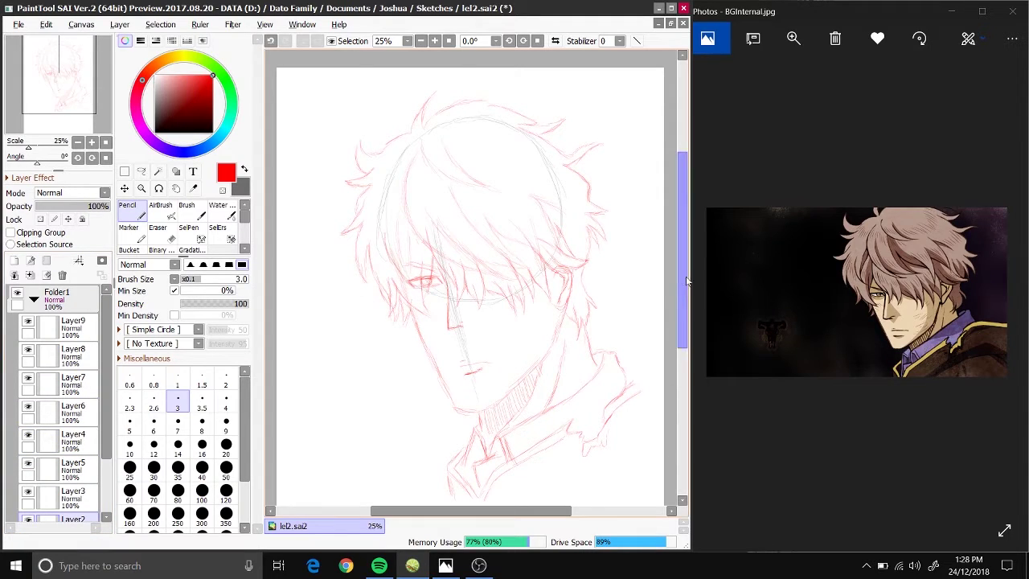
scroll(359, 290, "down", 3)
double_click(57, 293)
type("Sketch")
left_click(354, 295)
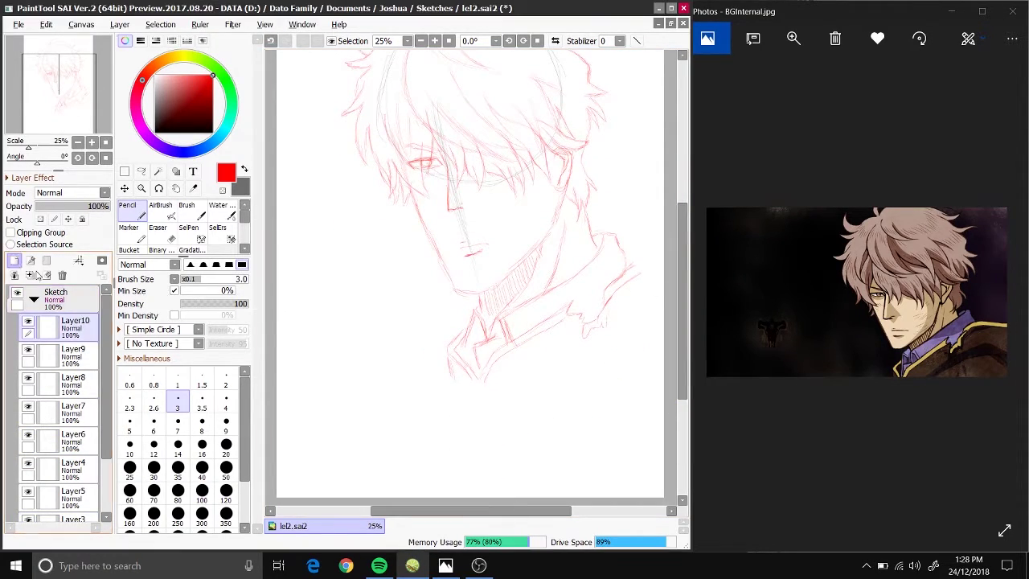
Step: Create a folder named Line Art above the Sketch folder and move the new empty Layer10 into it
key("ctrl+shift+n")
double_click(56, 294)
type("Line Art")
key("Return")
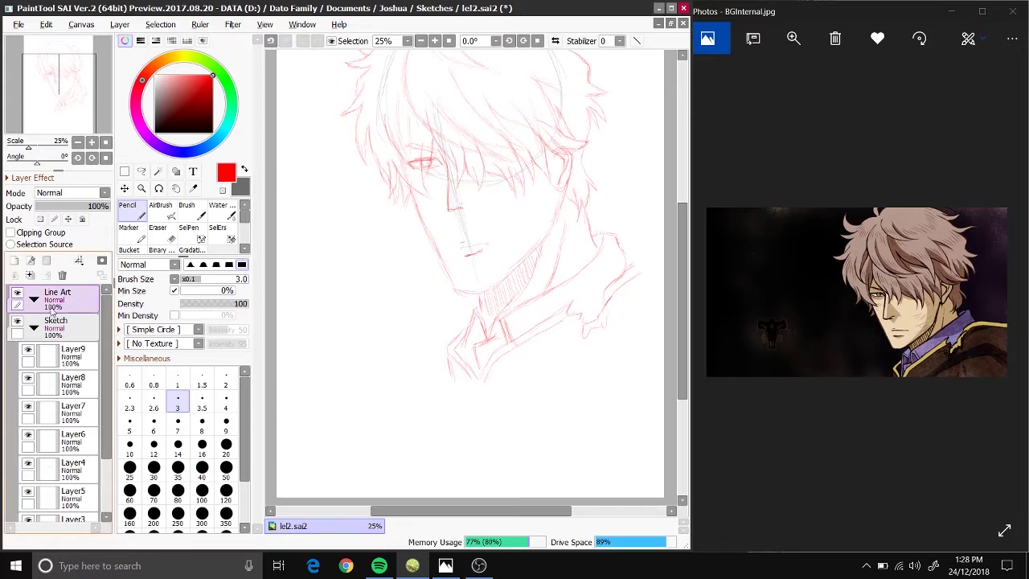
left_click_drag(56, 515, 57, 299)
scroll(678, 279, "up", 3)
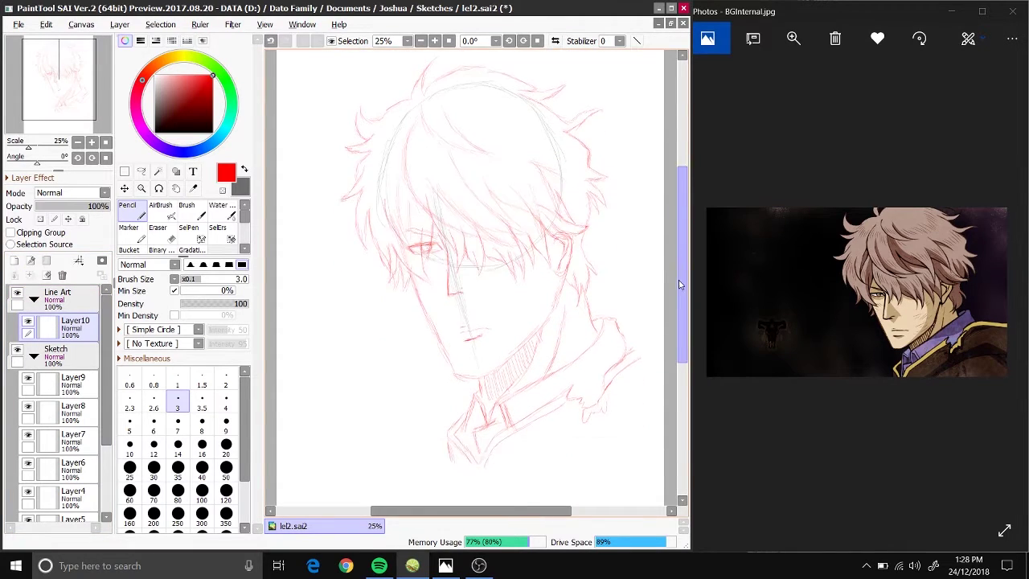
Step: Set the colour to black and the stabilizer to S-7, with a size 4 Pen on a linework layer in the Line Art folder
left_click(155, 132)
left_click(619, 40)
left_click(611, 341)
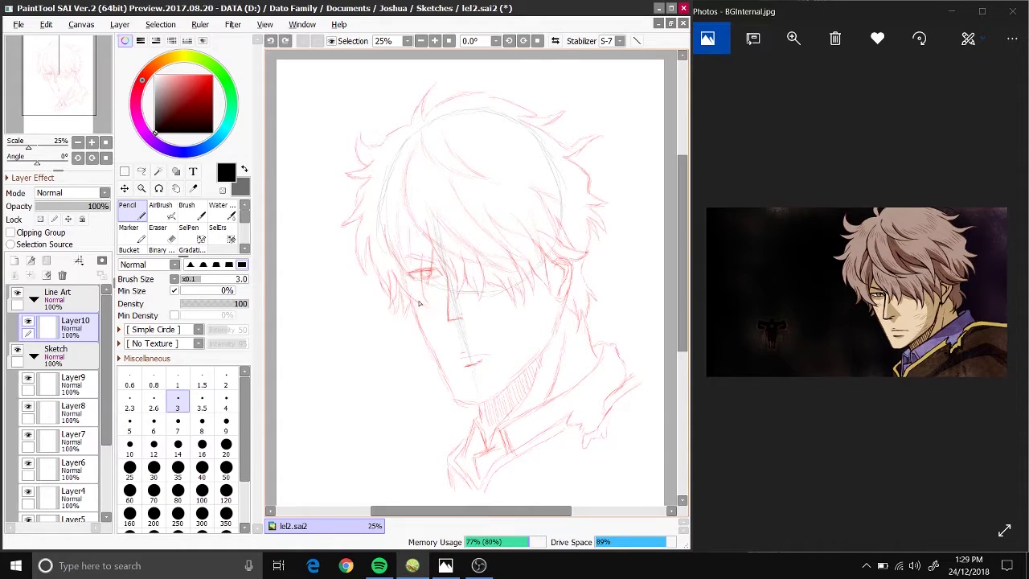
left_click(273, 40)
key("ctrl+plus")
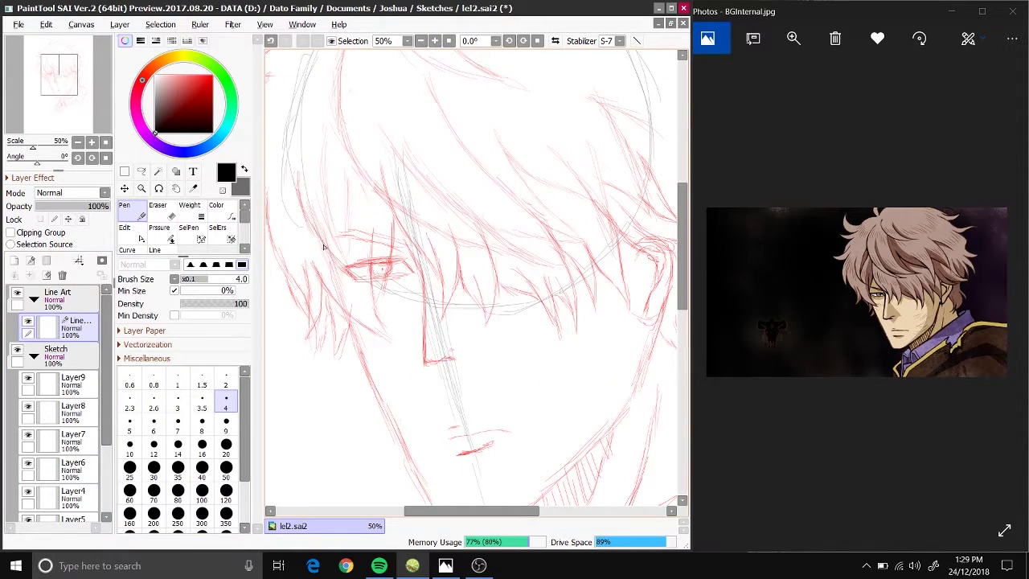
Step: Try inking the left face contour and chin with the size 4 Pen in a rotated view
left_click_drag(323, 223, 338, 289)
key("ctrl+z")
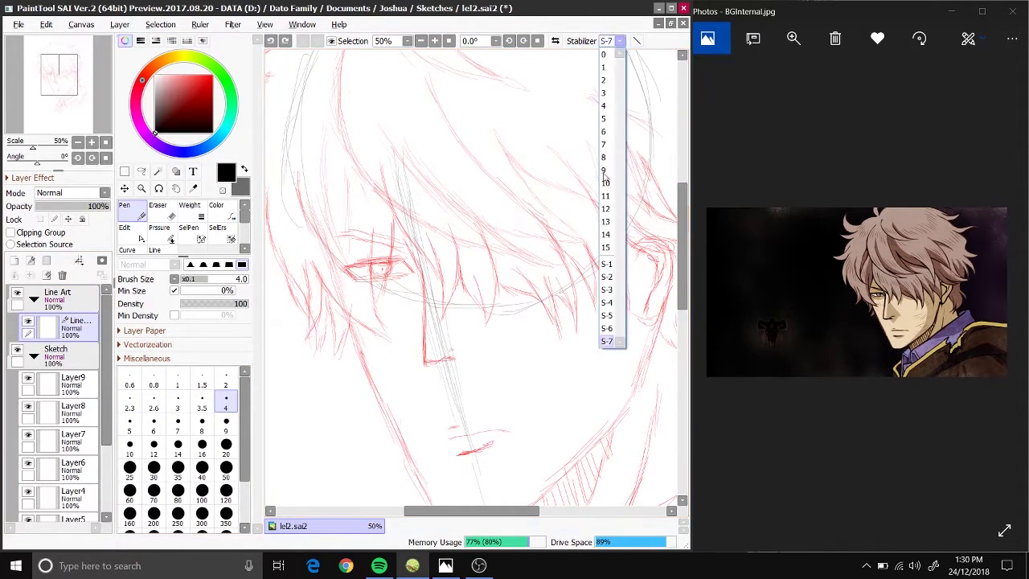
scroll(454, 330, "up", 3)
scroll(454, 329, "down", 2)
key("Delete")
key("Delete")
key("Delete")
key("Delete")
key("Delete")
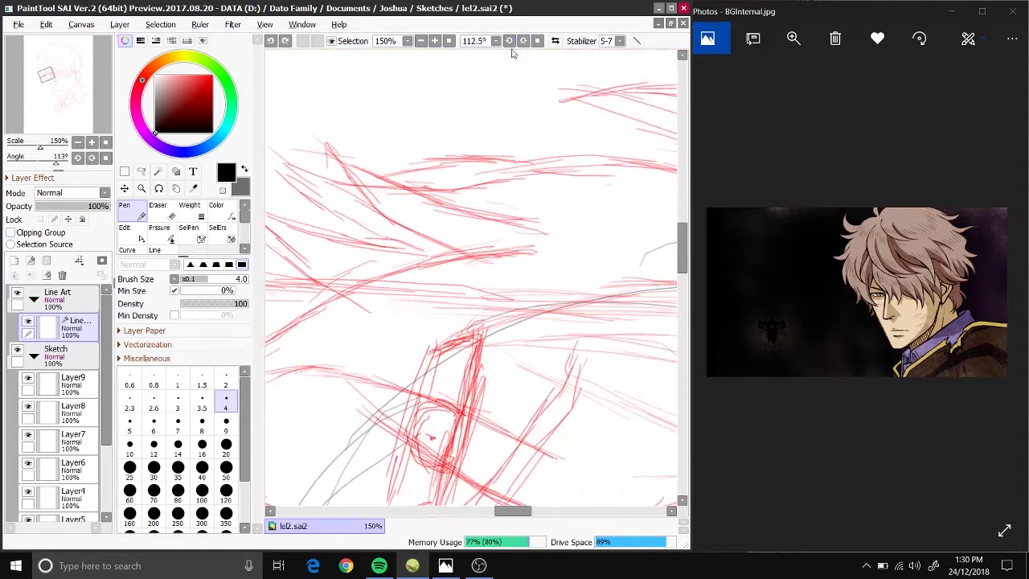
left_click_drag(273, 314, 543, 274)
left_click_drag(483, 241, 415, 383)
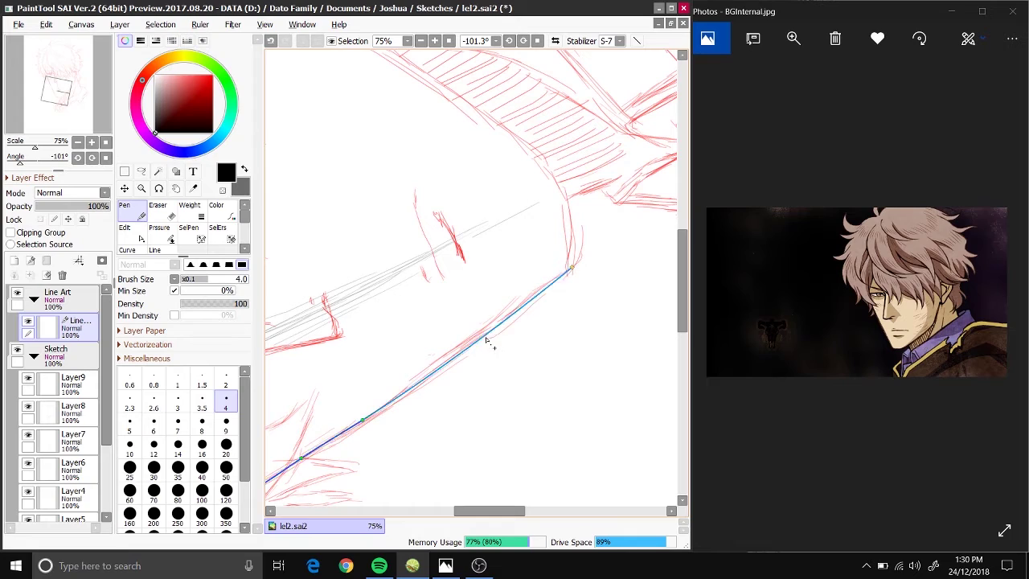
mouse_move(541, 167)
left_mouse_down()
mouse_move(564, 188)
mouse_move(573, 272)
left_mouse_up()
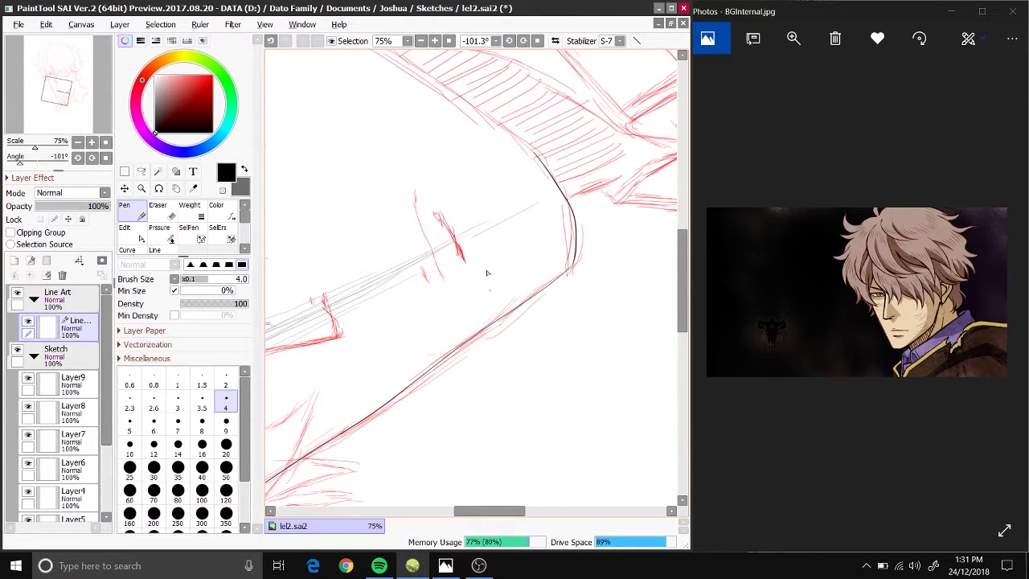
scroll(462, 105, "down", 5)
scroll(399, 52, "up", 4)
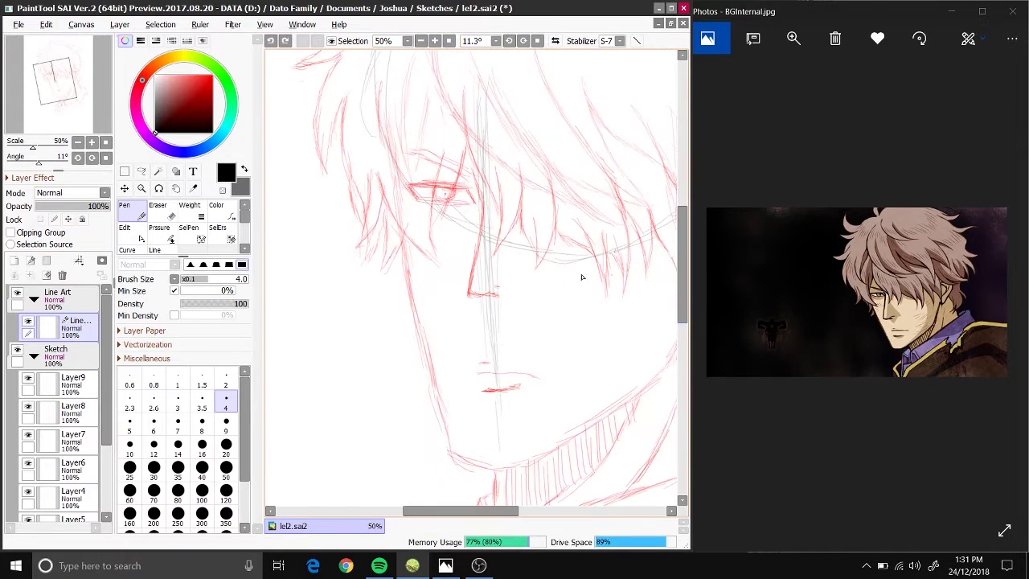
Step: Try inking the left face contour from the temple to the chin, first at size 4 and again at size 5
mouse_move(389, 128)
left_mouse_down()
mouse_move(438, 392)
mouse_move(460, 443)
left_mouse_up()
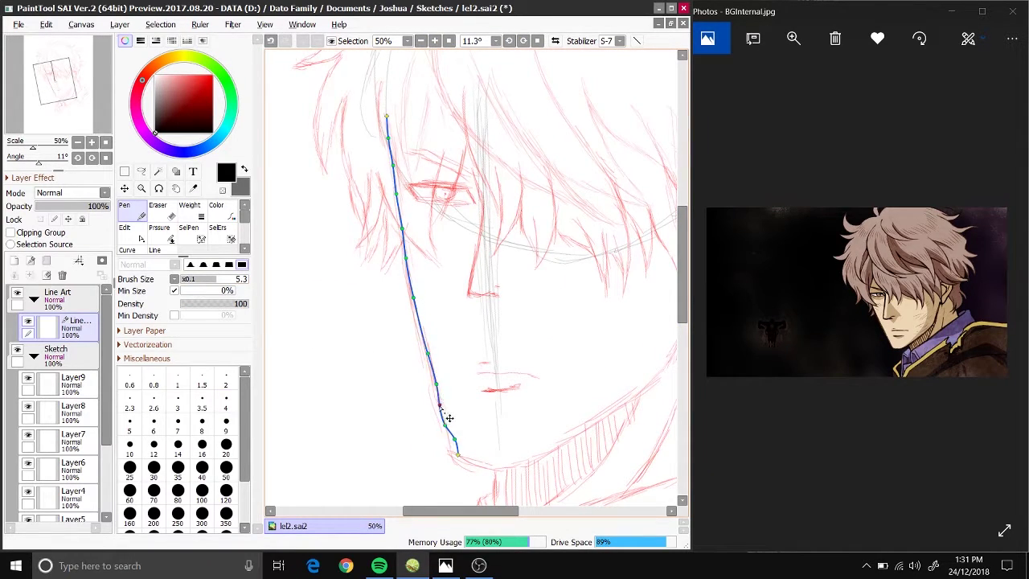
key("ctrl+z")
left_click_drag(387, 126, 411, 304)
key("ctrl+z")
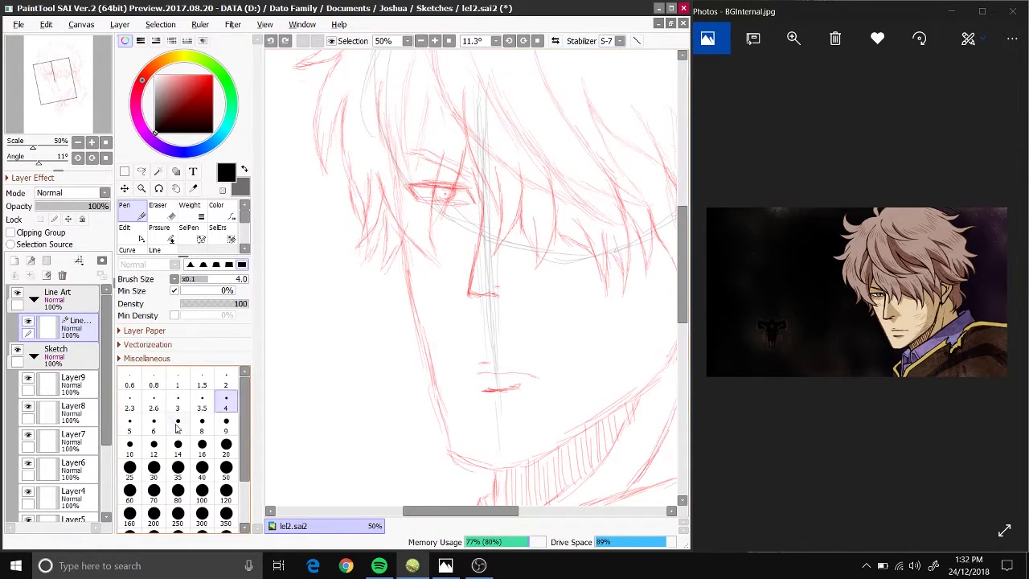
left_click(130, 422)
mouse_move(391, 143)
left_mouse_down()
mouse_move(402, 229)
mouse_move(427, 271)
left_mouse_up()
key("ctrl+z")
Step: Set the pen size to 8 and ink the left face contour from the temple down to the chin
key("bracketright")
key("bracketright")
key("bracketright")
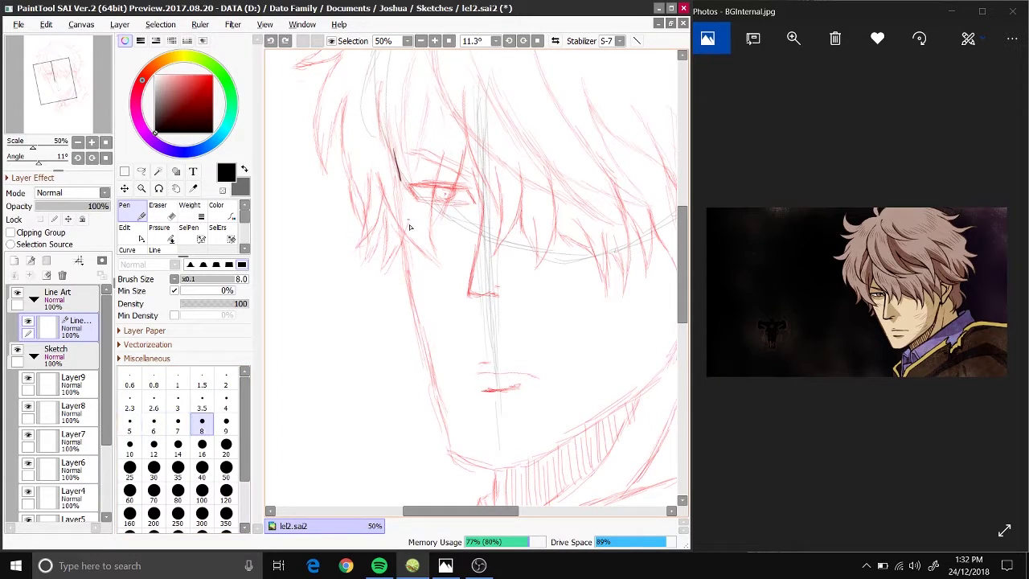
left_click_drag(393, 164, 434, 399)
key("ctrl+z")
scroll(442, 289, "down", 5)
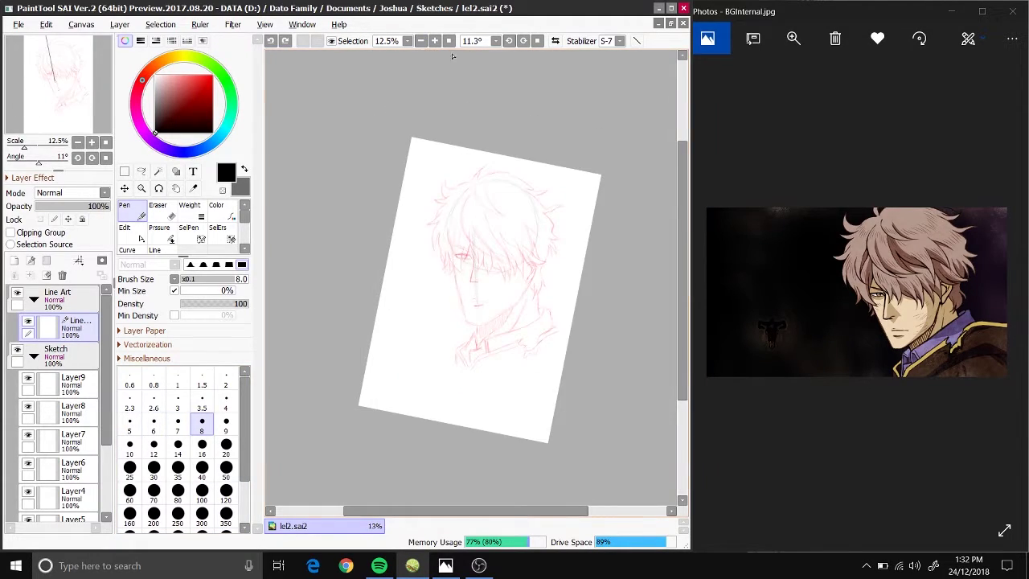
key("End")
key("End")
key("End")
key("End")
key("End")
key("End")
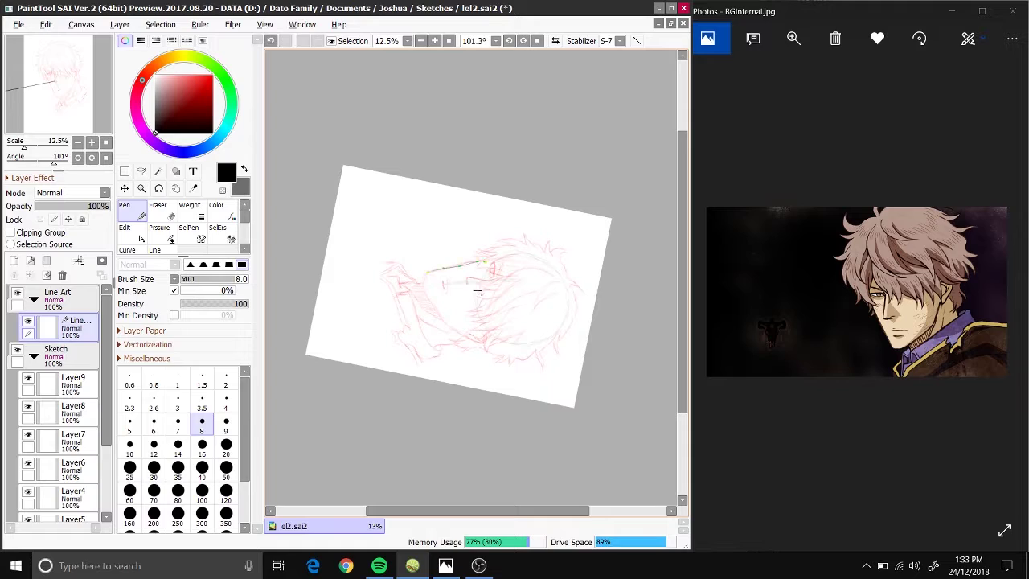
key("Home")
left_click(434, 41)
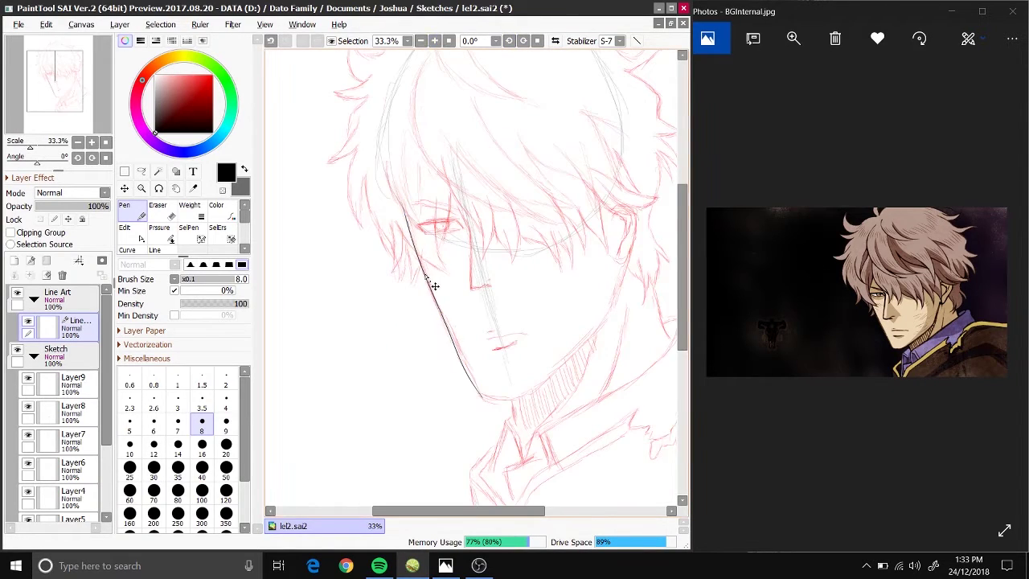
key("ctrl+z")
left_click_drag(412, 205, 484, 396)
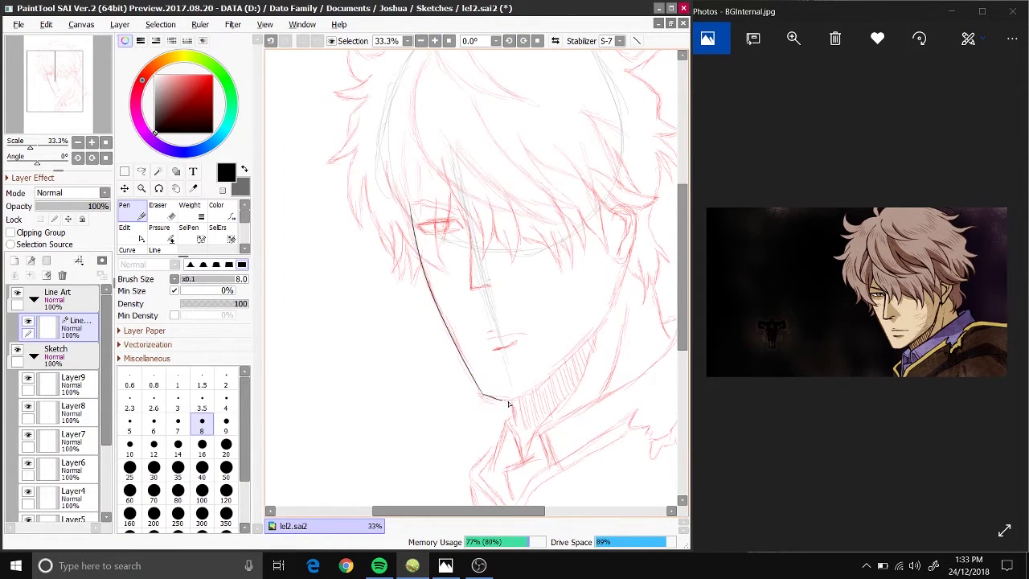
Step: Ink the curved chin and continue the jaw line up past the cheek to the ear
left_click_drag(555, 372, 487, 394)
key("ctrl+z")
left_click_drag(554, 372, 475, 394)
key("ctrl+z")
left_click_drag(555, 372, 481, 394)
key("ctrl+z")
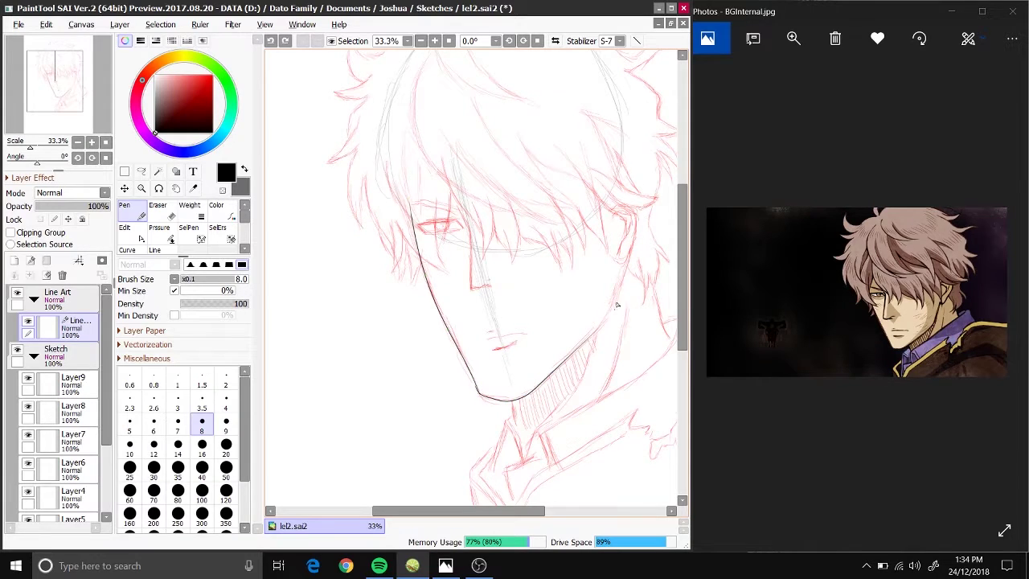
left_click_drag(601, 330, 598, 335)
Step: Add a second linework layer in the Line Art folder and try inking the nose line on it
scroll(375, 58, "up", 1)
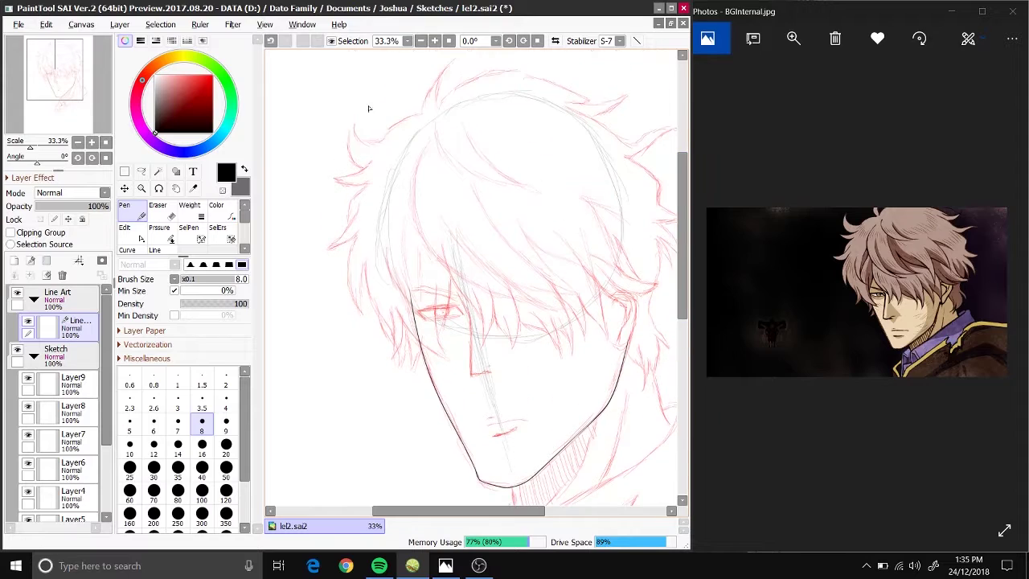
key("ctrl+shift+n")
scroll(452, 88, "up", 2)
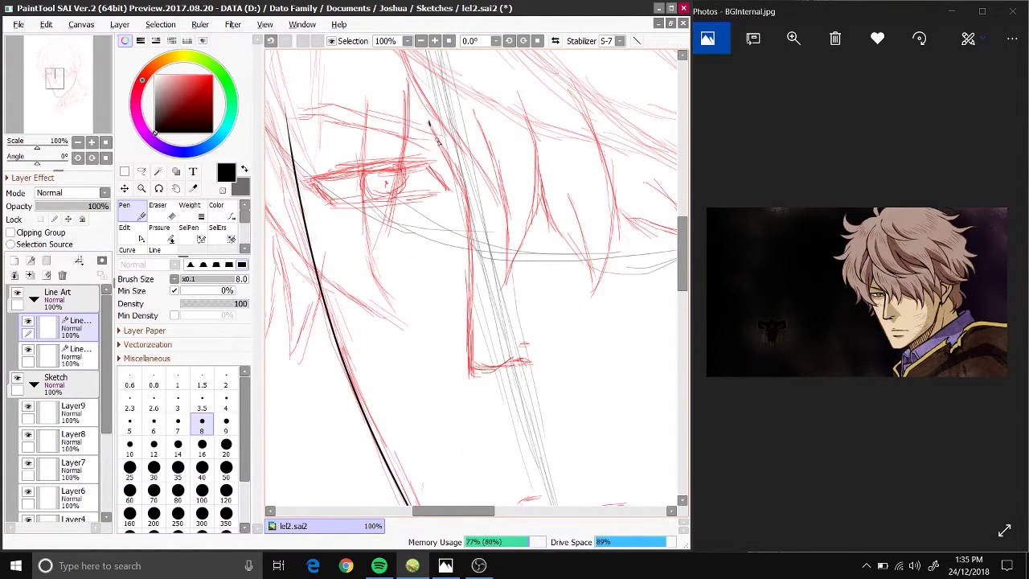
mouse_move(429, 122)
left_mouse_down()
mouse_move(475, 297)
mouse_move(446, 158)
left_mouse_up()
key("ctrl+z")
mouse_move(431, 122)
left_mouse_down()
mouse_move(472, 368)
mouse_move(531, 366)
mouse_move(534, 351)
left_mouse_up()
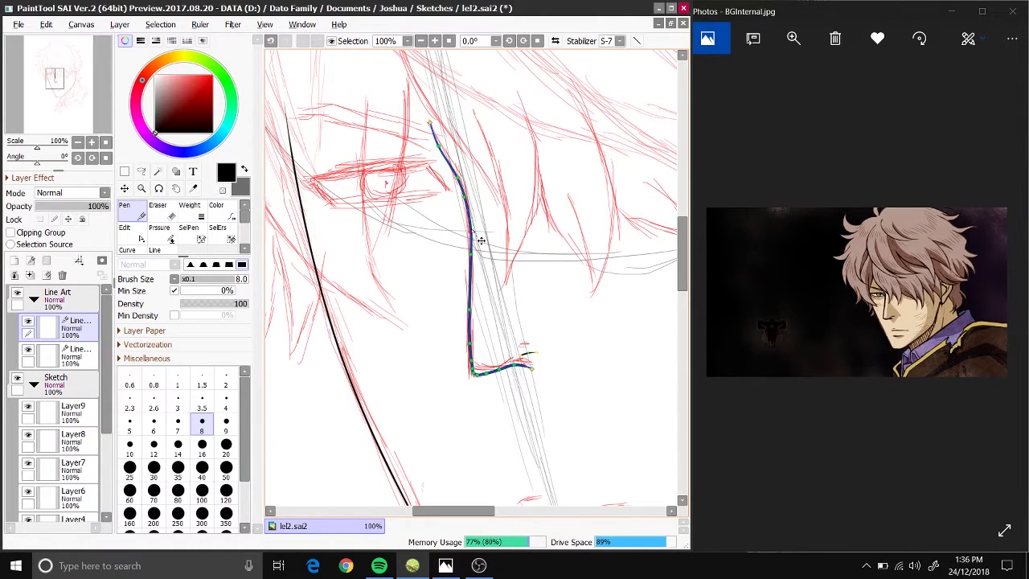
key("ctrl+z")
key("ctrl+z")
key("ctrl+z")
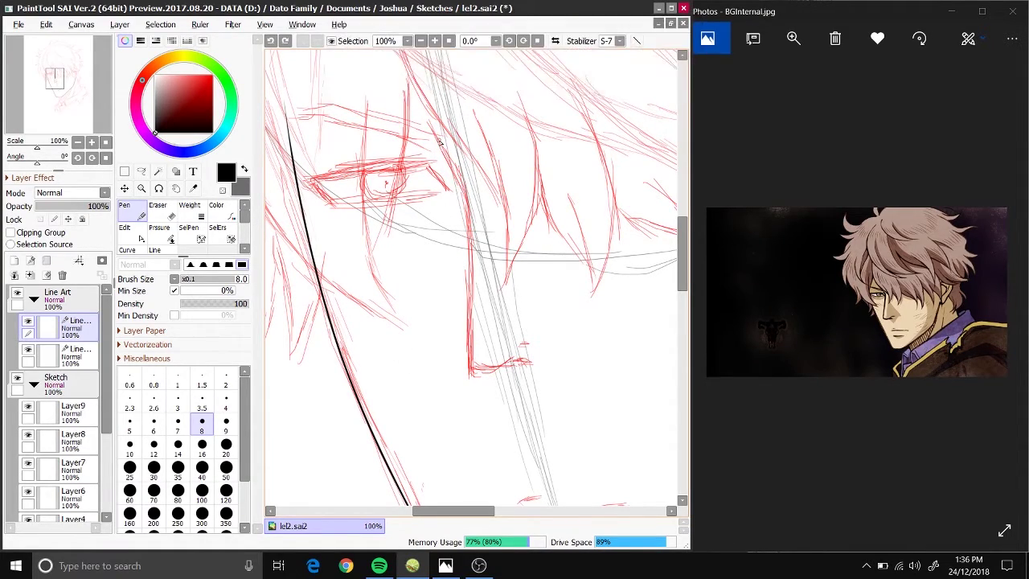
Step: Try inking the nose bridge, tip and nostril again with the size 8 Pen
mouse_move(429, 125)
left_mouse_down()
mouse_move(481, 210)
mouse_move(473, 193)
mouse_move(458, 213)
mouse_move(469, 207)
mouse_move(469, 376)
mouse_move(525, 355)
left_mouse_up()
key("Page_Down")
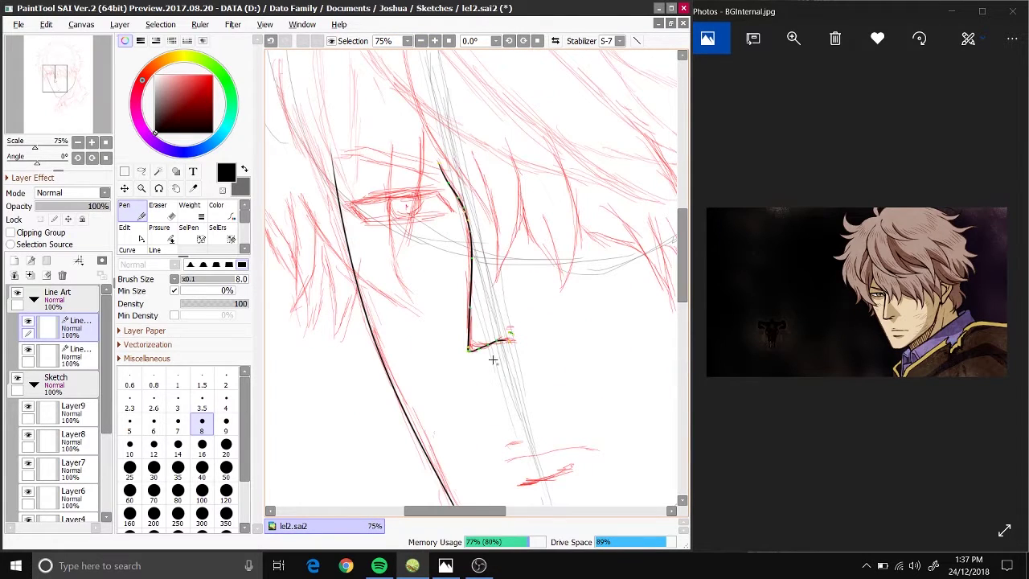
key("ctrl+z")
key("ctrl+z")
key("ctrl+z")
Step: Set the pen size to 10 and ink the nose from the brow down to the tip, with the small nostril stroke
key("bracketright")
key("bracketright")
key("ctrl+y")
key("ctrl+y")
key("ctrl+z")
key("ctrl+z")
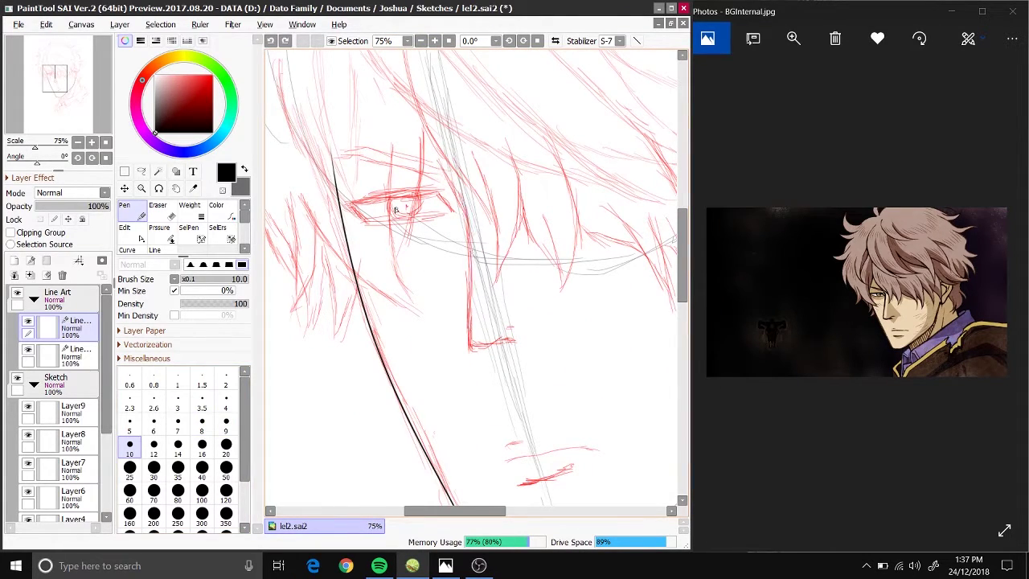
key("ctrl+z")
mouse_move(438, 161)
left_mouse_down()
mouse_move(472, 272)
mouse_move(475, 354)
mouse_move(517, 328)
left_mouse_up()
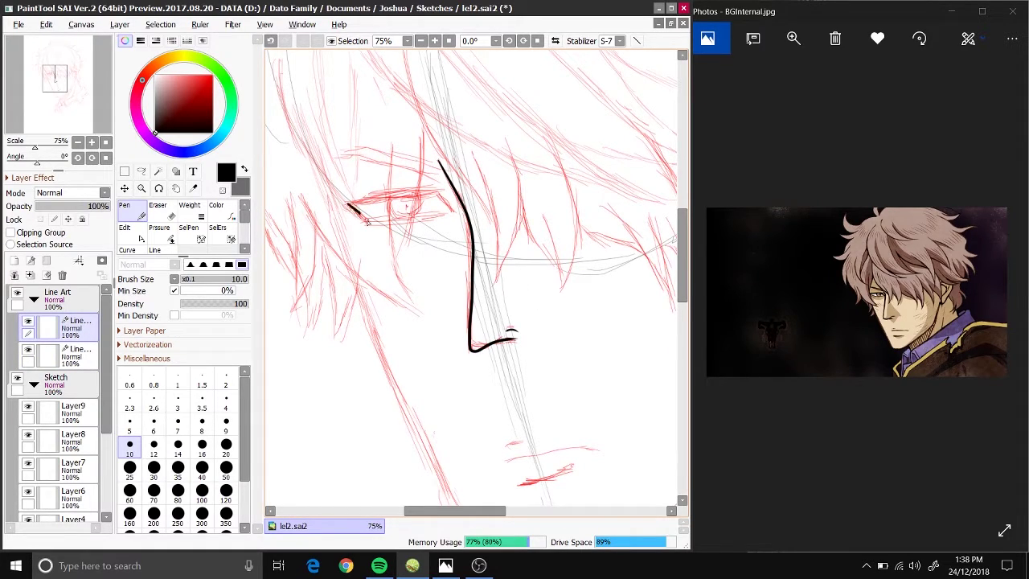
Step: Try inking the eye's outer corner and lower lid freehand with the size 10 Pen
key("ctrl+z")
key("x")
key("x")
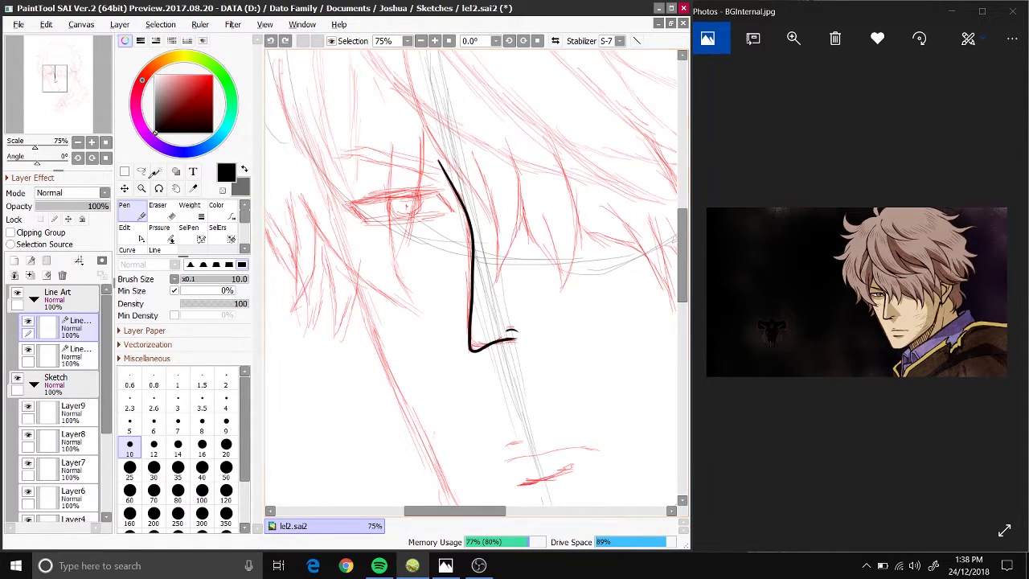
mouse_move(348, 202)
left_mouse_down()
mouse_move(368, 228)
mouse_move(444, 218)
left_mouse_up()
key("ctrl+z")
key("ctrl+z")
key("ctrl+z")
key("ctrl+z")
left_click_drag(368, 225, 454, 214)
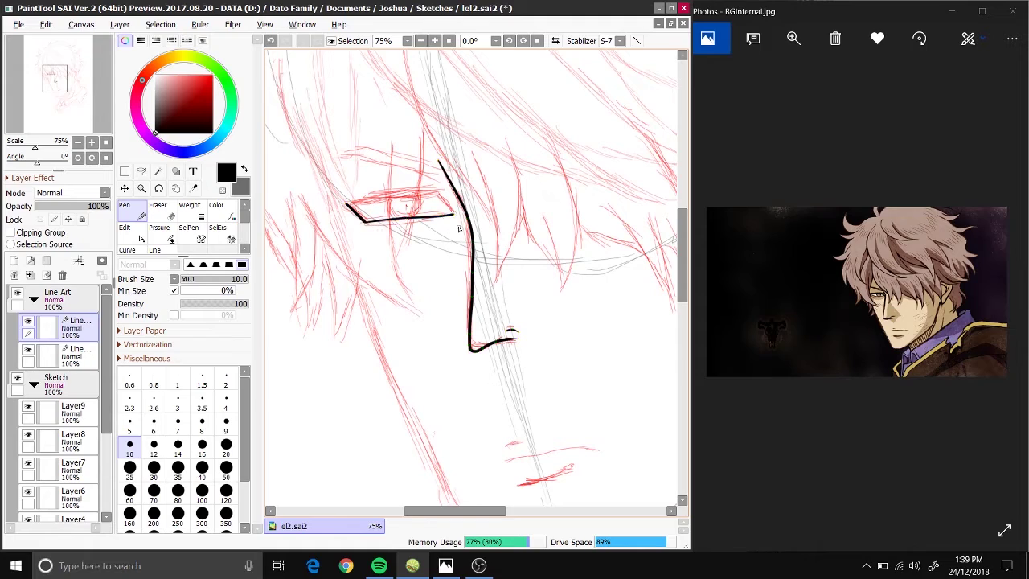
key("ctrl+z")
key("ctrl+z")
key("ctrl+y")
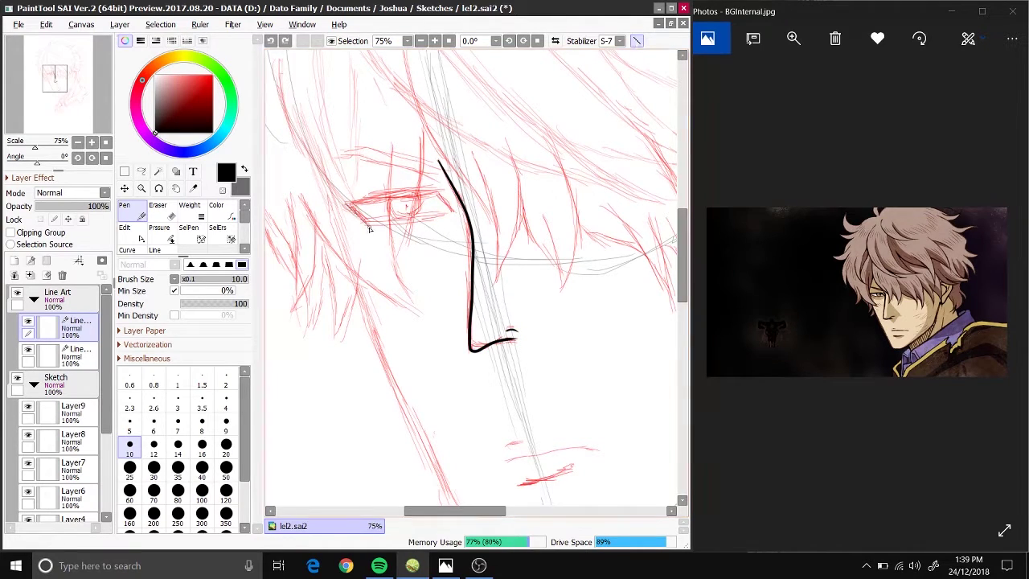
Step: Ink the eye's outer corner and, with the pen size set to 14, a straight upper eyelid line in straight-line mode
key("ctrl+y")
key("ctrl+z")
key("ctrl+y")
key("ctrl+z")
key("bracketright")
key("bracketright")
left_click_drag(346, 205, 442, 191)
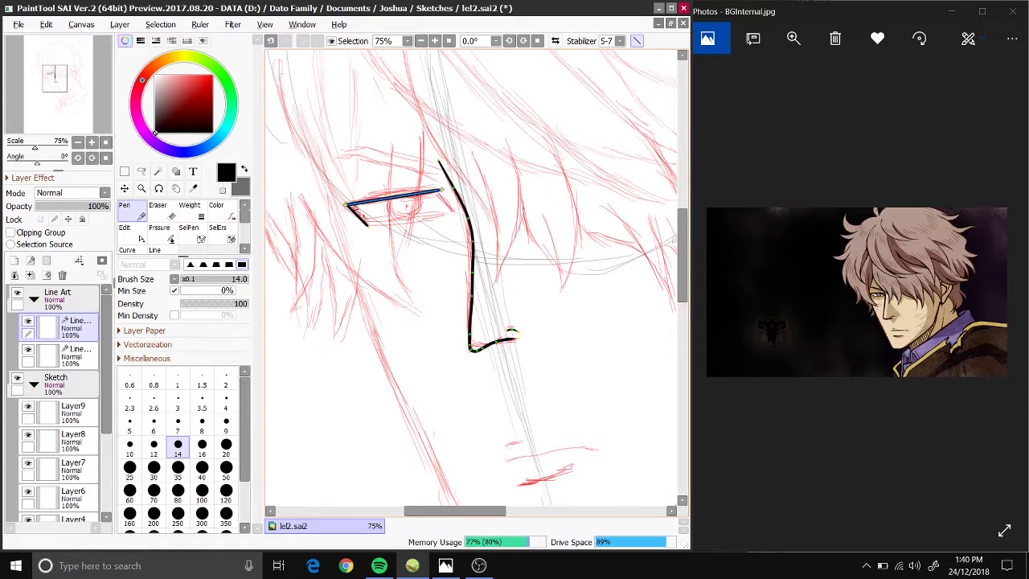
Step: Try replacing the upper eyelid line with straight outer and inner eye corner strokes, using the size 9 Pen
key("bracketleft")
key("bracketleft")
key("bracketleft")
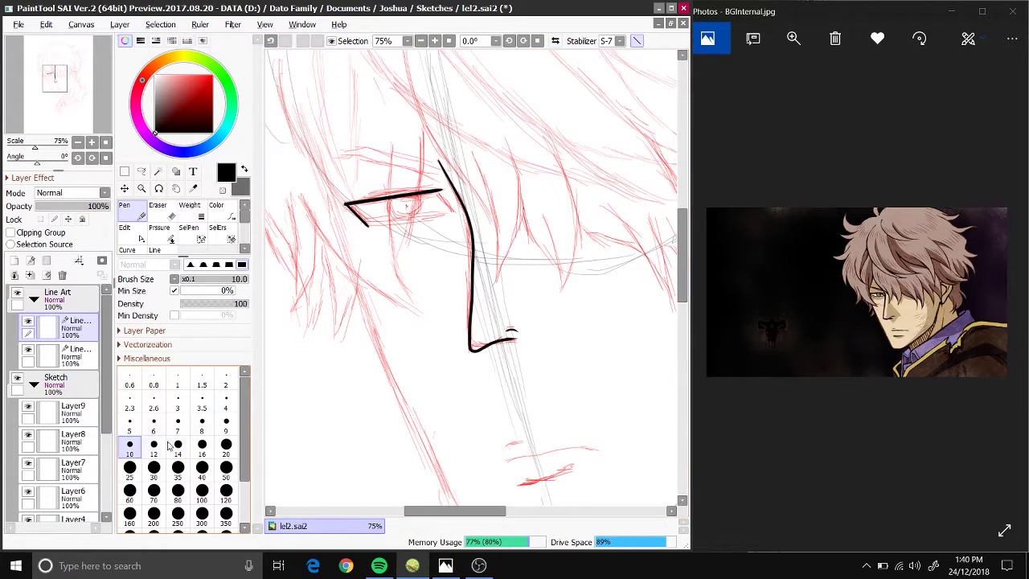
key("ctrl+z")
left_click_drag(348, 203, 368, 224)
left_click_drag(436, 190, 454, 213)
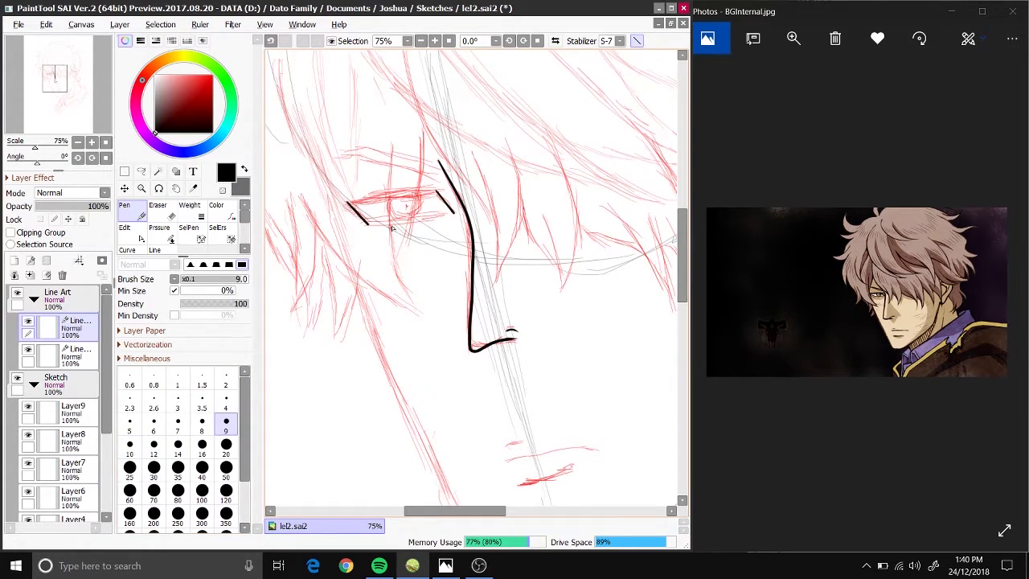
key("ctrl+z")
key("ctrl+z")
Step: Set the pen size to 6 and ink the eye's outer corner, lower lid and inner corner with straight lines
key("bracketleft")
key("bracketleft")
key("bracketleft")
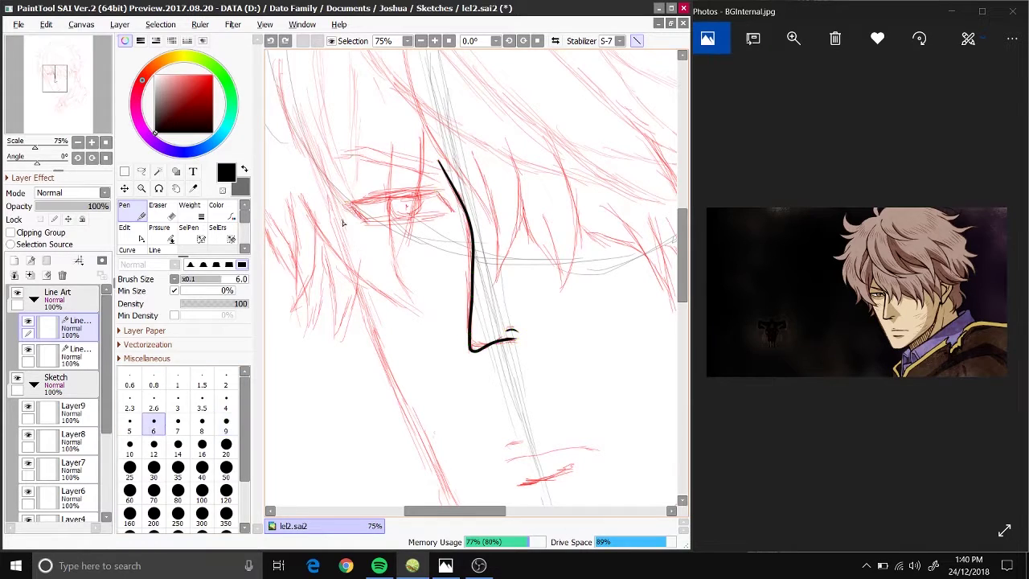
left_click_drag(349, 203, 383, 225)
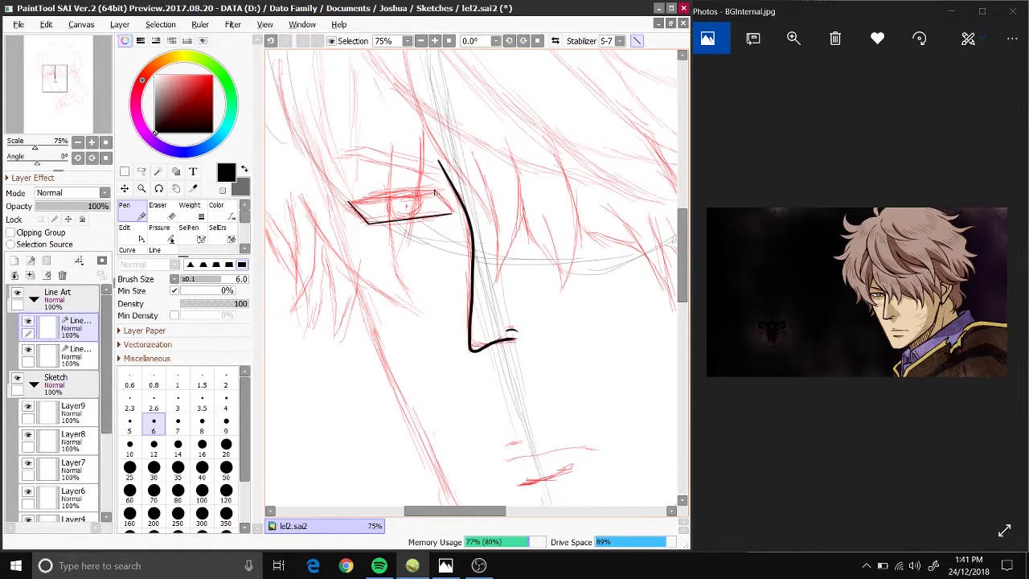
Step: Set the pen size to 14 and ink a thick, slightly curved upper eyelid between the eye's two corners
key("bracketright")
key("bracketright")
key("bracketright")
key("bracketright")
key("bracketright")
key("bracketright")
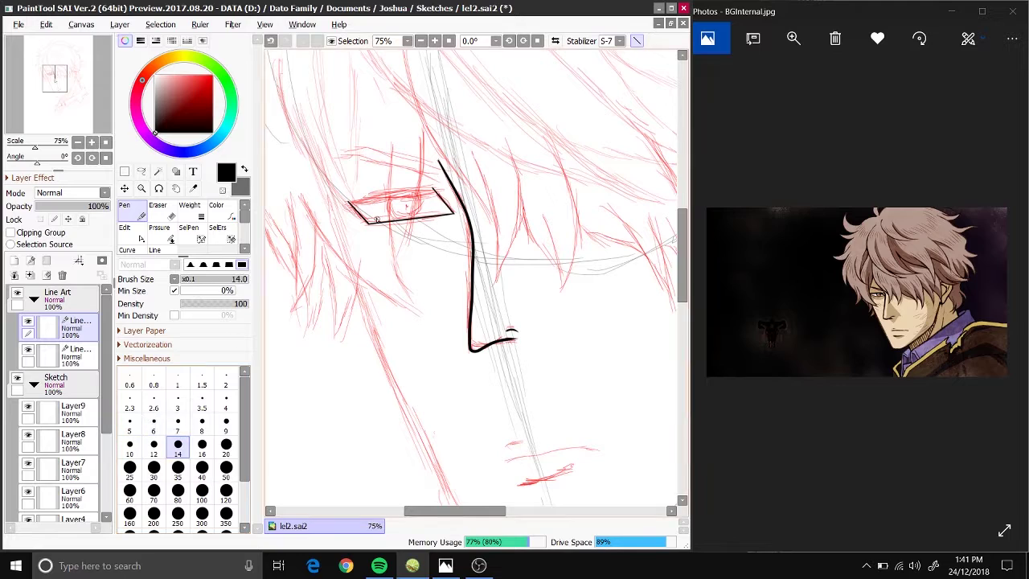
left_click_drag(432, 191, 348, 202)
key("ctrl+z")
left_click_drag(435, 190, 348, 203)
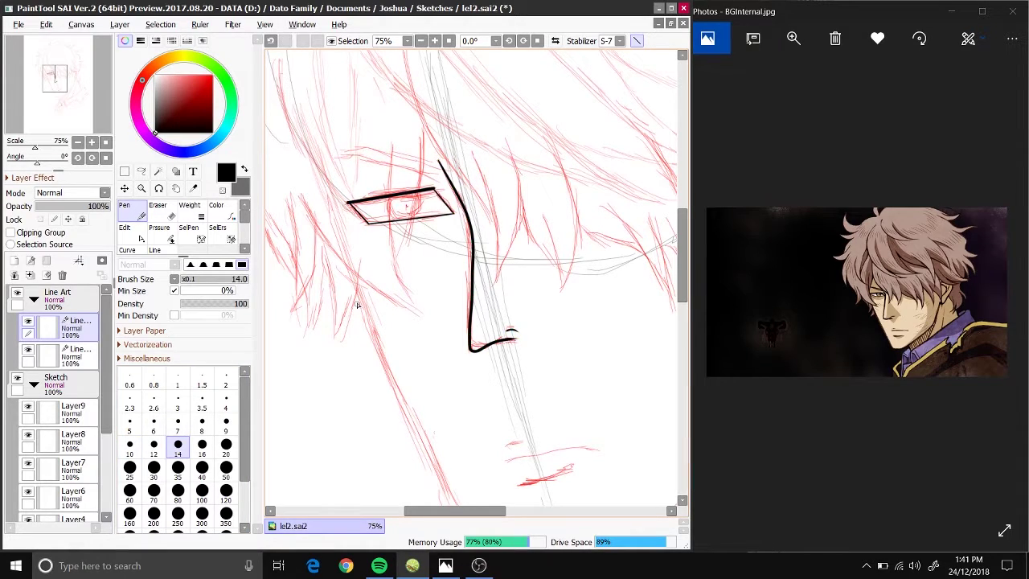
key("ctrl+z")
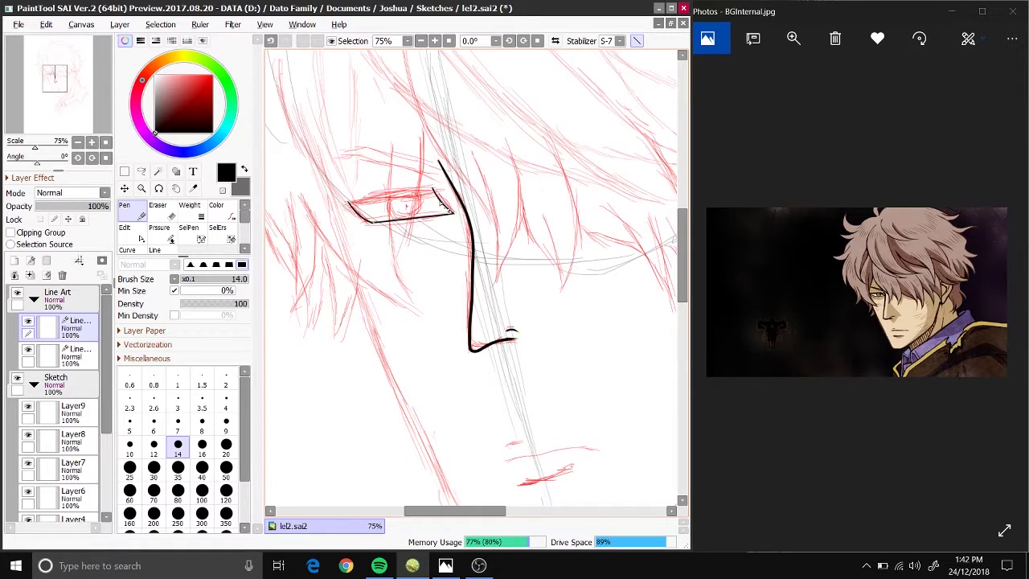
left_click_drag(429, 191, 349, 202)
key("ctrl")
Step: Set the pen size to 9 and ink the round iris between the upper and lower eyelids
key("bracketleft")
key("bracketleft")
key("bracketleft")
mouse_move(396, 192)
left_mouse_down()
mouse_move(389, 211)
mouse_move(417, 195)
left_mouse_up()
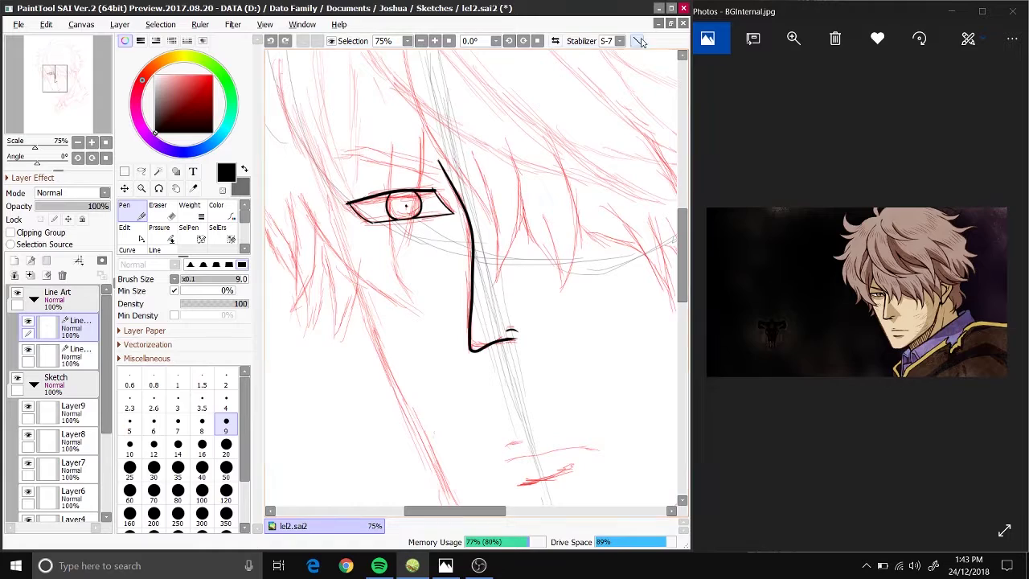
Step: Ink the eyebrow's upper and lower edges above the eye, curving the lower edge toward the nose bridge
left_click_drag(337, 157, 373, 155)
mouse_move(435, 166)
left_mouse_down()
mouse_move(366, 150)
mouse_move(438, 168)
mouse_move(345, 166)
mouse_move(452, 193)
left_mouse_up()
key("ctrl+z")
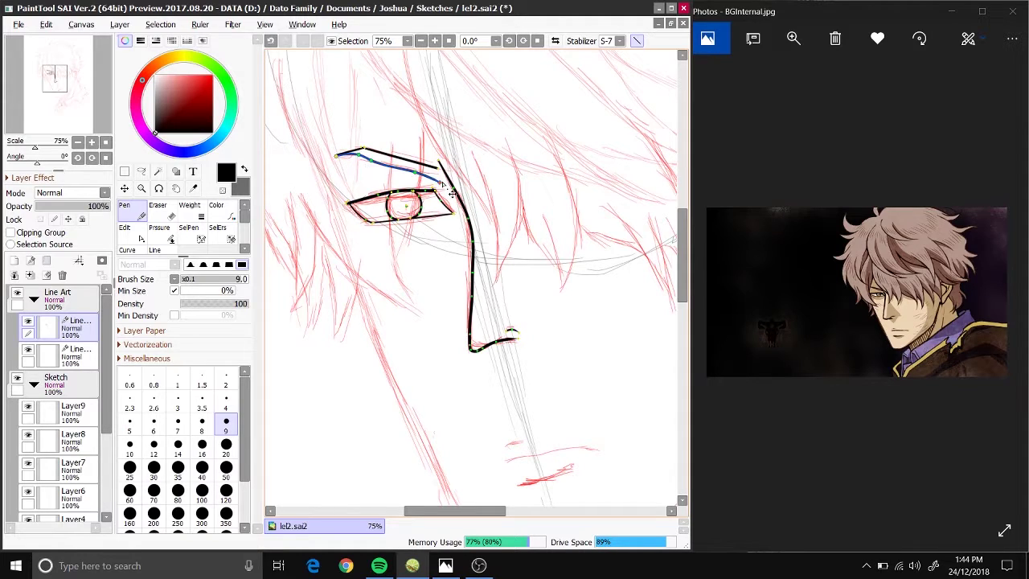
Step: Set the pen size to 4, turn off straight-line mode and ink the long, wavy mouth line
scroll(491, 386, "down", 3)
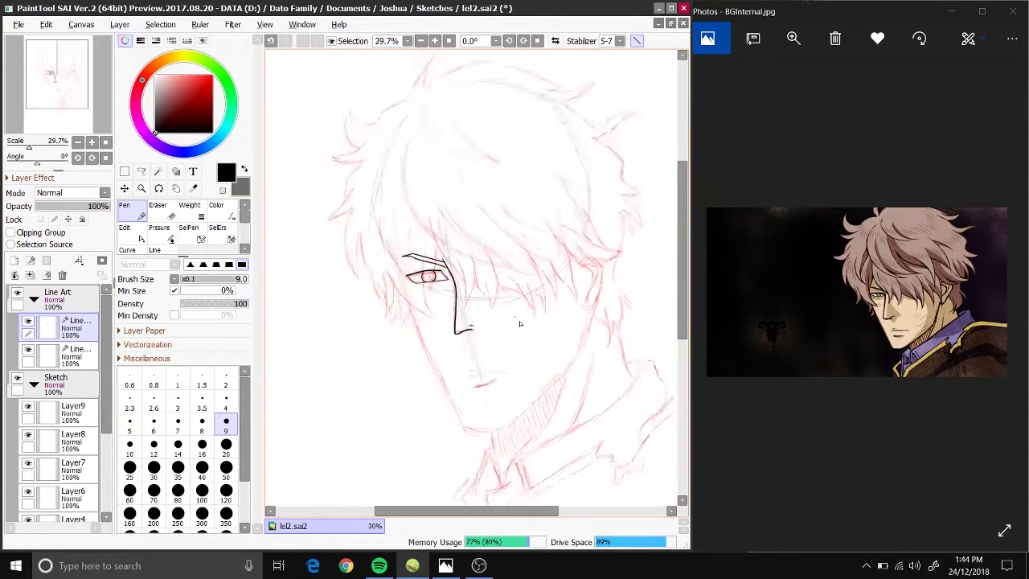
scroll(483, 410, "up", 2)
key("bracketleft")
key("bracketleft")
key("bracketleft")
key("bracketleft")
key("bracketleft")
key("ctrl+z")
mouse_move(432, 432)
left_mouse_down()
mouse_move(464, 424)
mouse_move(434, 432)
left_mouse_up()
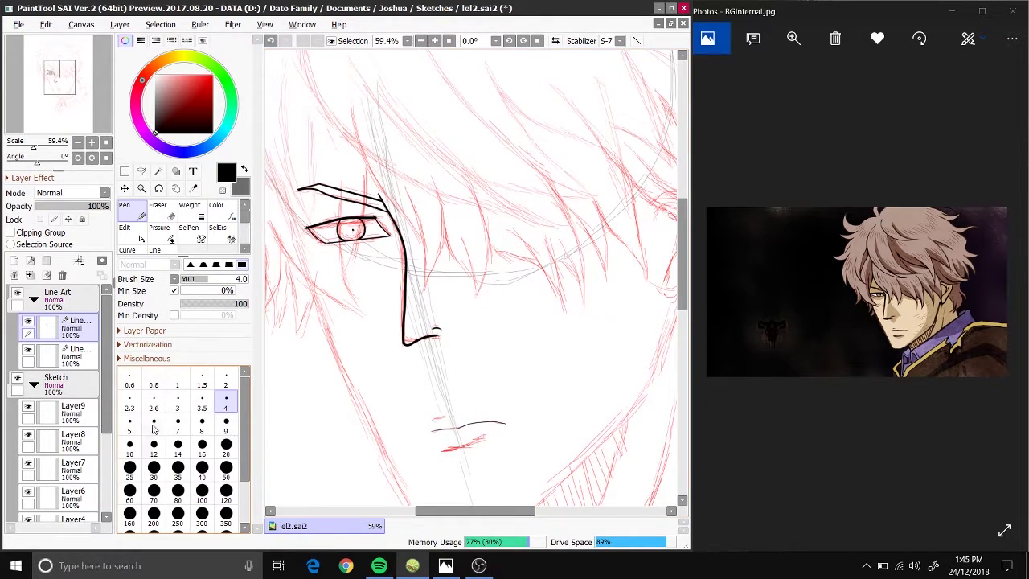
Step: Set the pen size to 8 and ink the lower lip stroke and the short stroke above the mouth's corner
left_click(178, 421)
key("bracketright")
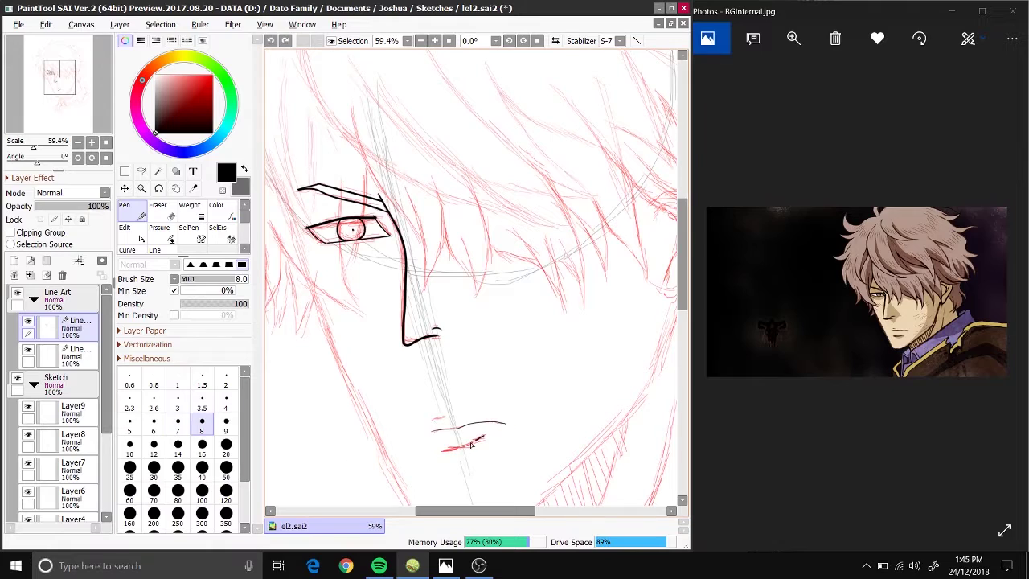
left_click_drag(484, 436, 443, 450)
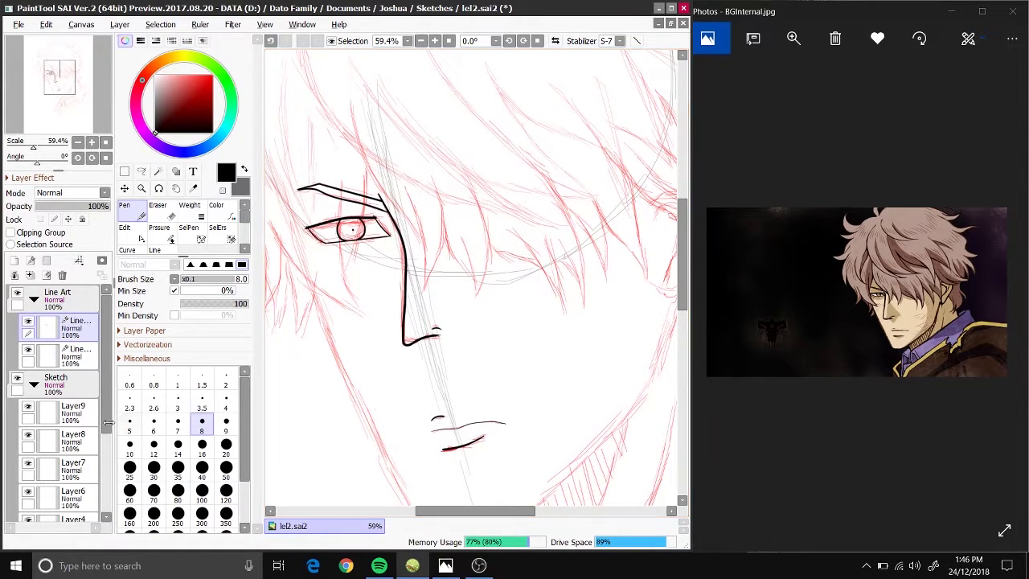
Step: On the lower linework layer, ink the face's far side with straight lines from beside the eyebrow to the chin
left_click(76, 354)
scroll(474, 281, "down", 4)
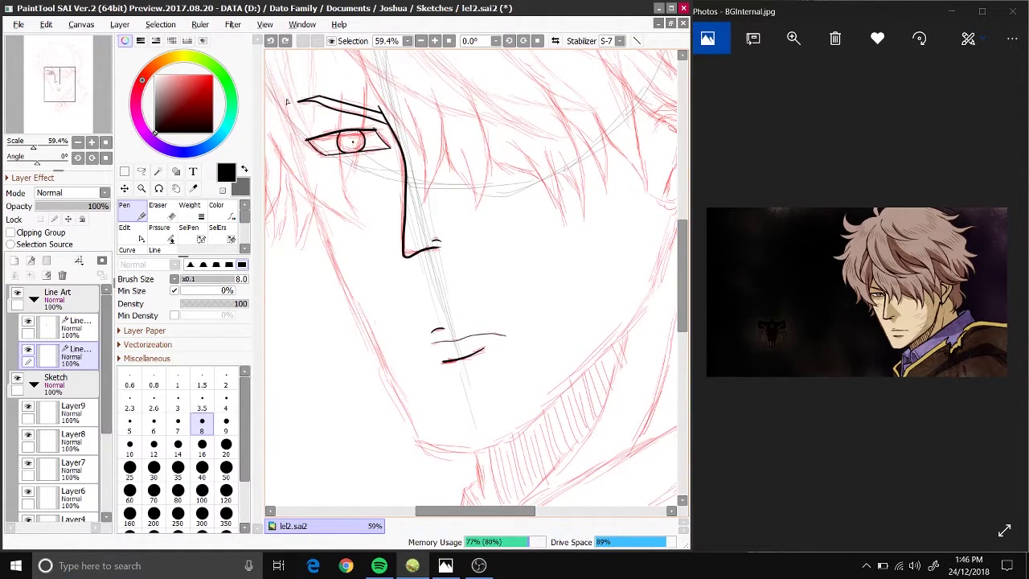
left_click_drag(289, 94, 330, 252)
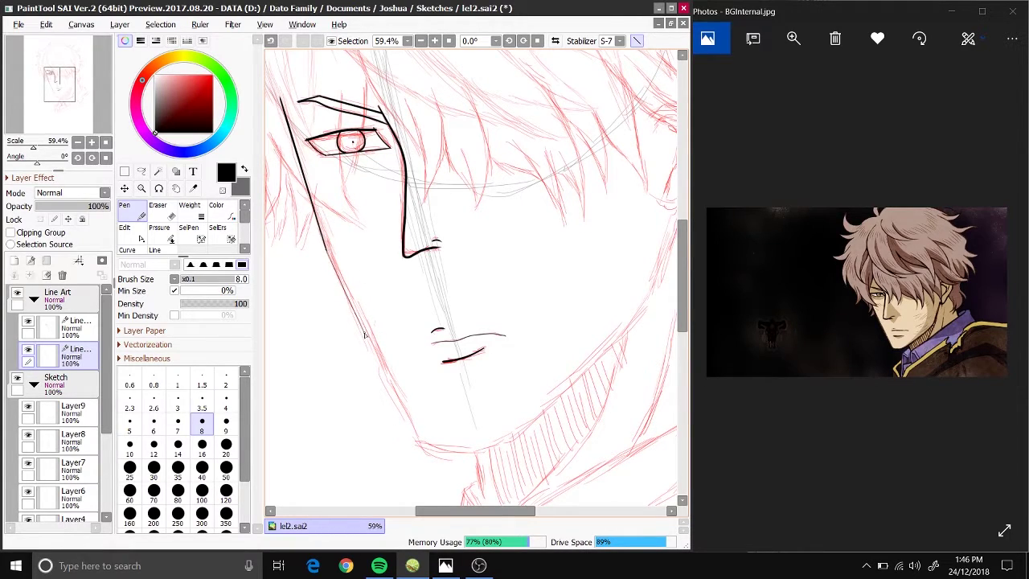
left_click_drag(364, 335, 387, 380)
mouse_move(418, 442)
left_mouse_down()
mouse_move(346, 294)
mouse_move(395, 396)
mouse_move(342, 316)
left_mouse_up()
Step: Ink the underside of the chin as a curve continuing from the far cheek line
mouse_move(440, 452)
left_mouse_down()
mouse_move(422, 446)
mouse_move(453, 456)
mouse_move(422, 452)
left_mouse_up()
key("ctrl+z")
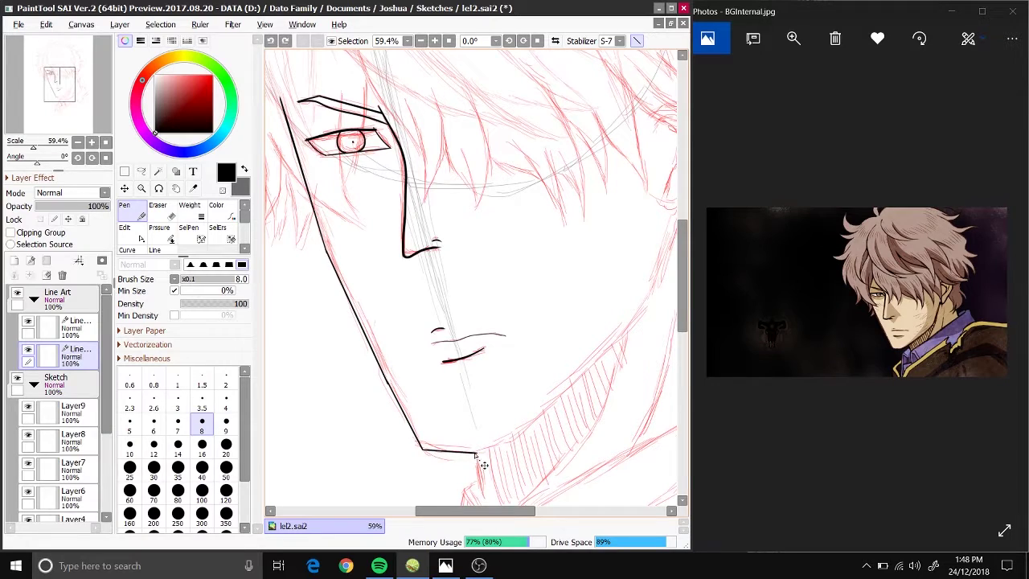
key("ctrl+z")
left_click_drag(421, 447, 484, 463)
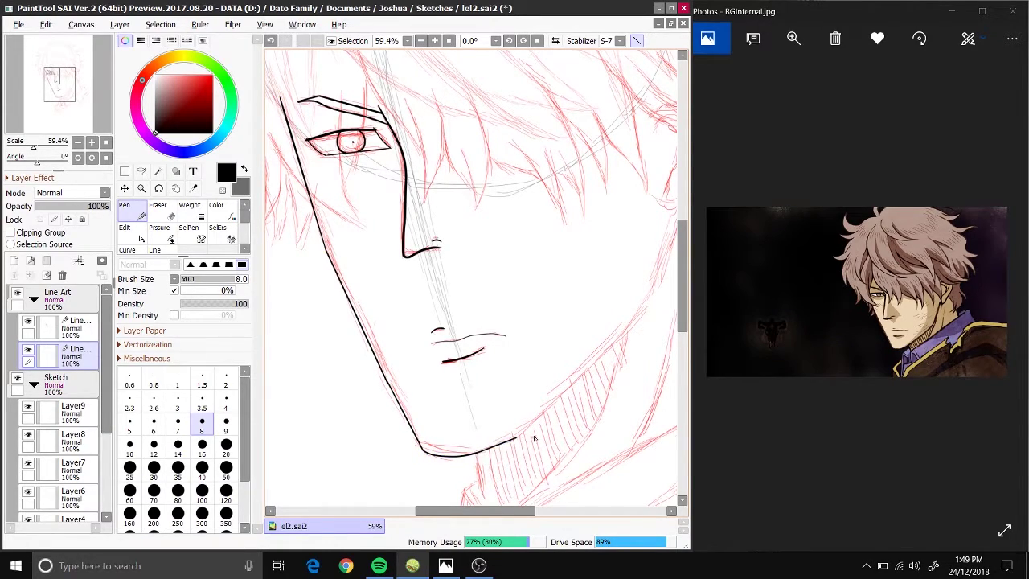
Step: Ink the near jawline from the chin up to the ear, rounding it at the jaw corner
left_click_drag(639, 316, 519, 436)
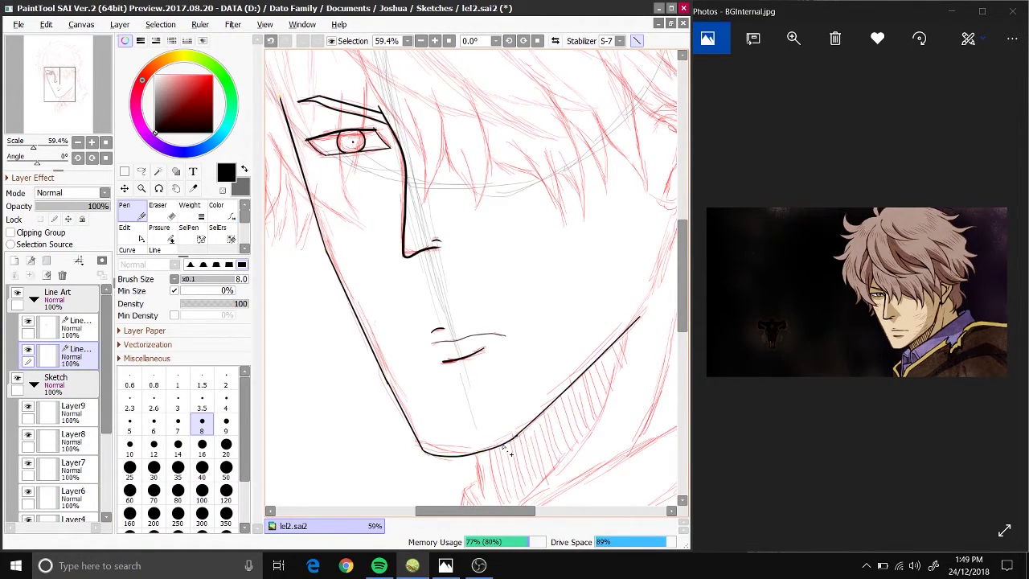
scroll(681, 278, "up", 1)
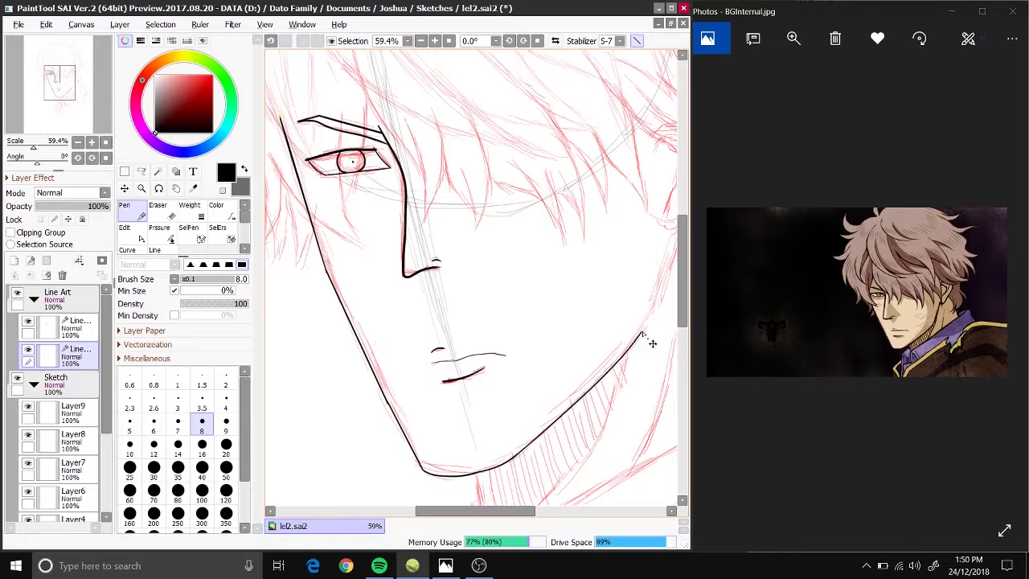
scroll(561, 247, "right", 3)
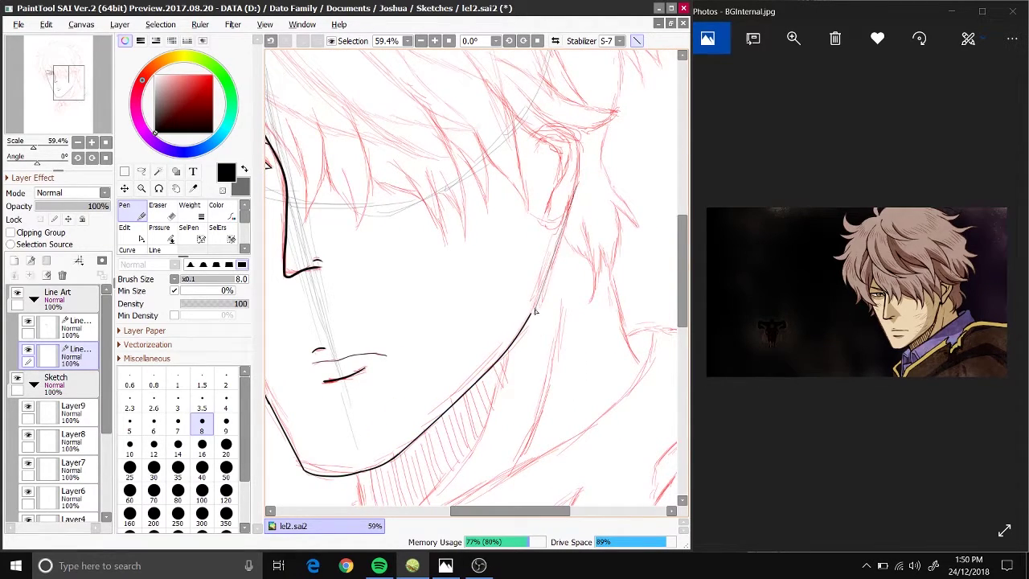
left_click_drag(540, 512, 517, 526)
key("ctrl+z")
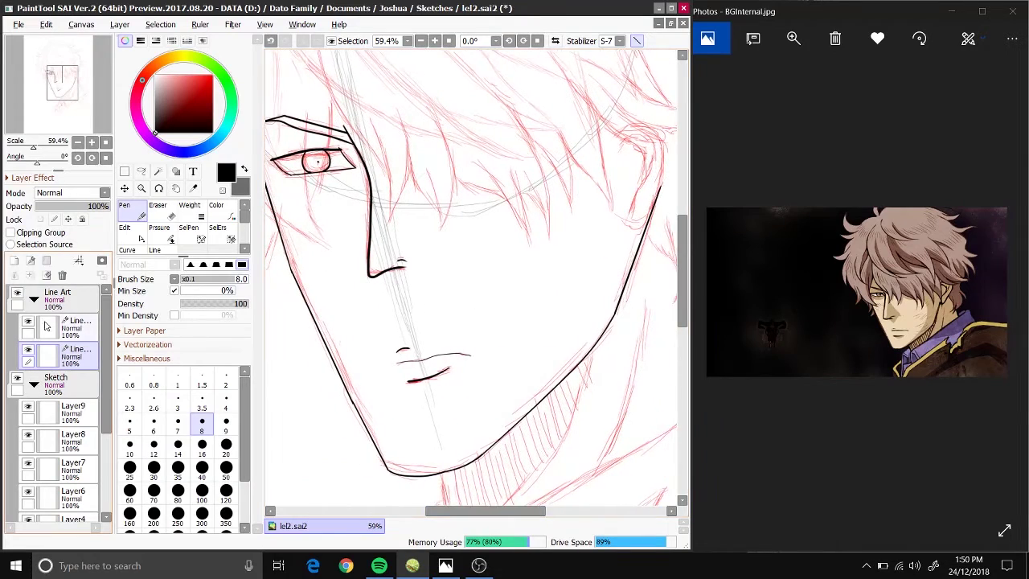
Step: Ink the ear's outline and inner fold on a new linework layer, and pull the jawline's upper end to the earlobe
key("ctrl+z")
left_click_drag(615, 137, 632, 125)
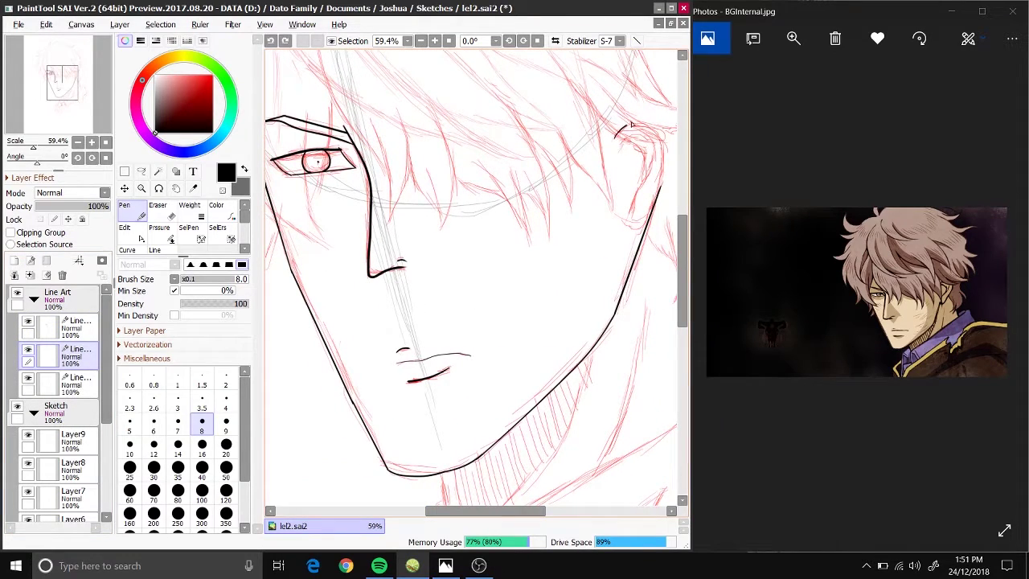
left_click_drag(664, 178, 625, 217)
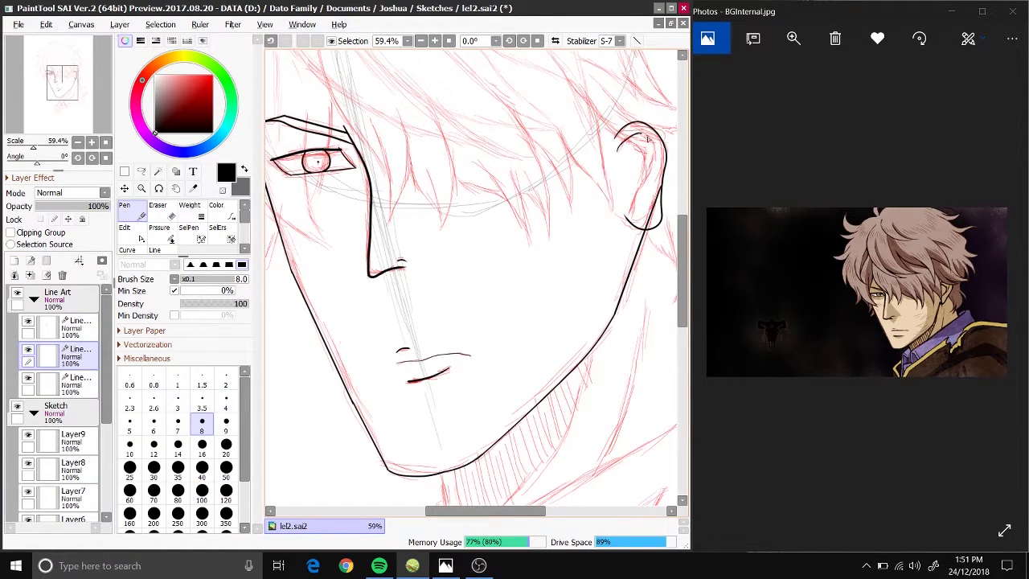
left_click(664, 241, "ctrl")
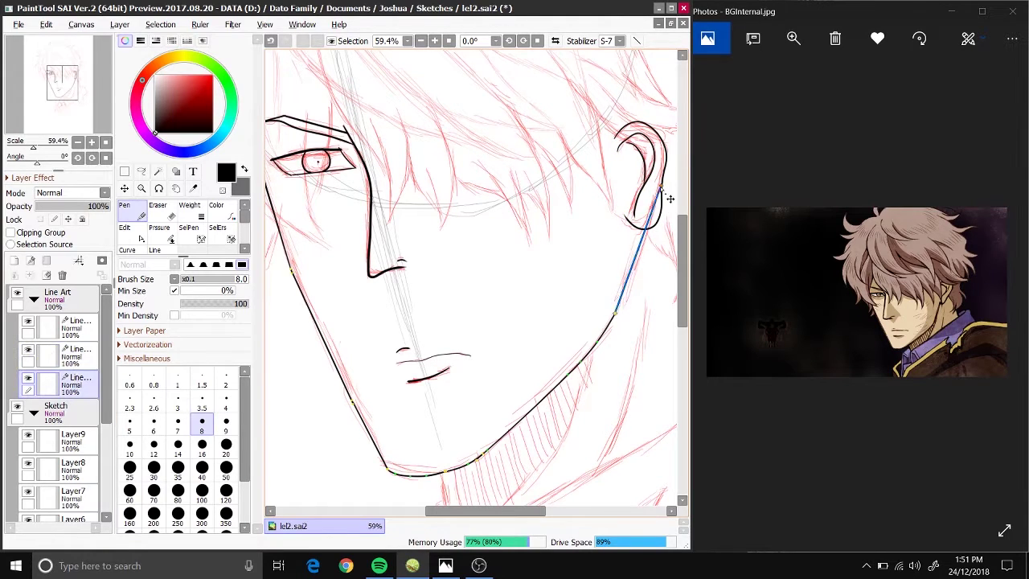
Step: On a new linework layer, ink the front neck line below the chin and the curved back neck line
mouse_move(682, 256)
left_mouse_down()
mouse_move(682, 292)
mouse_move(678, 246)
mouse_move(679, 273)
left_mouse_up()
key("ctrl+shift+n")
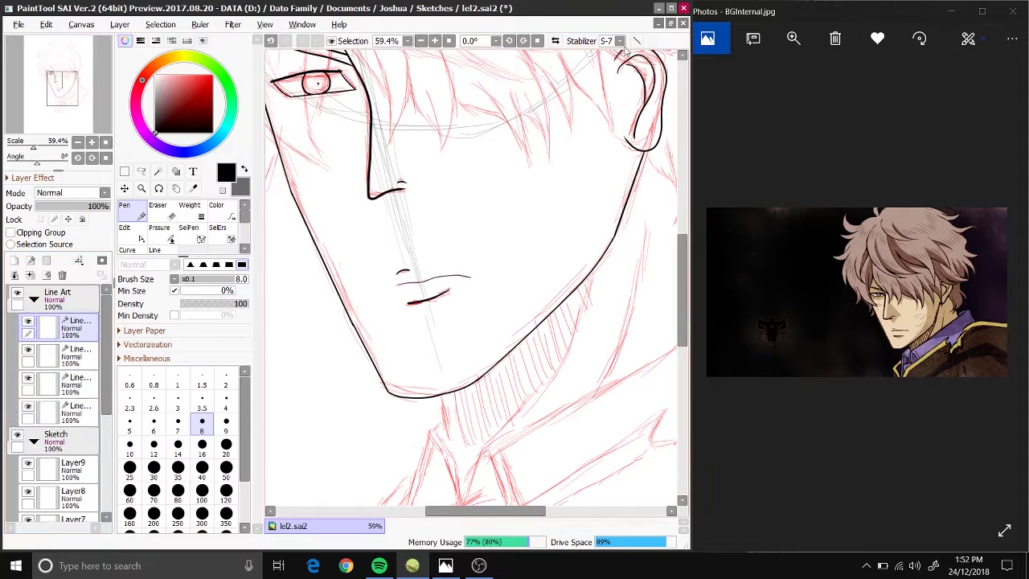
left_click_drag(442, 399, 448, 438)
left_click_drag(517, 512, 568, 512)
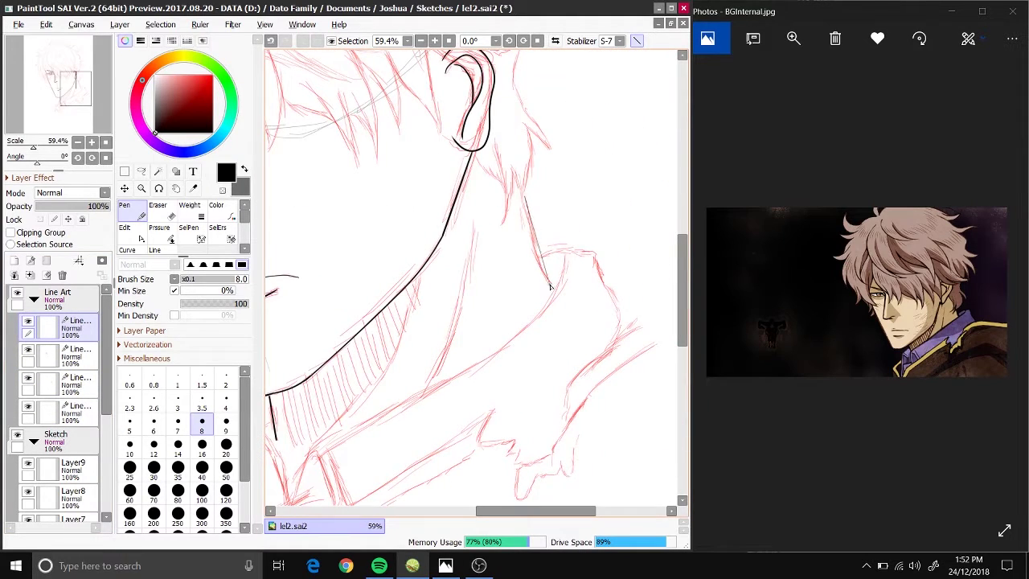
left_click_drag(550, 286, 525, 195)
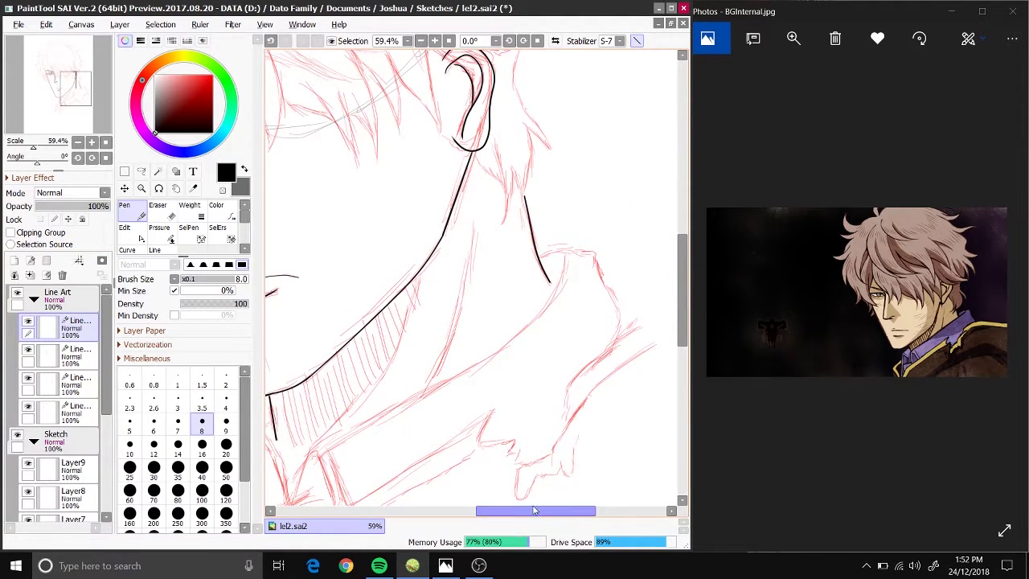
Step: Ink the curved edge of the neck shadow below the jaw and the neck muscle line, using pen sizes 6 and 9
left_click_drag(536, 512, 486, 512)
mouse_move(479, 445)
left_mouse_down()
mouse_move(531, 391)
mouse_move(587, 271)
left_mouse_up()
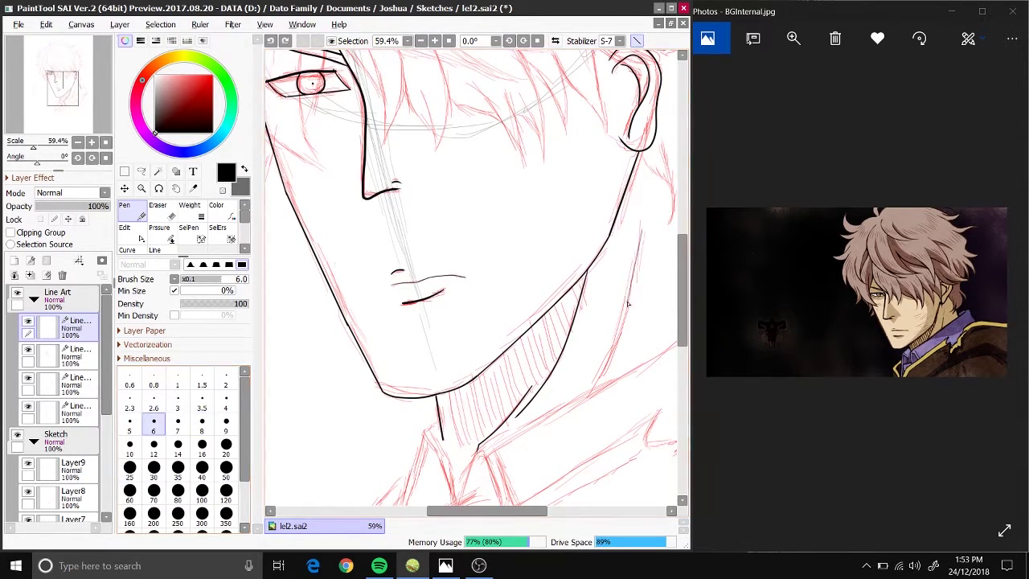
left_click_drag(640, 231, 600, 388)
key("]")
left_click_drag(630, 302, 597, 402)
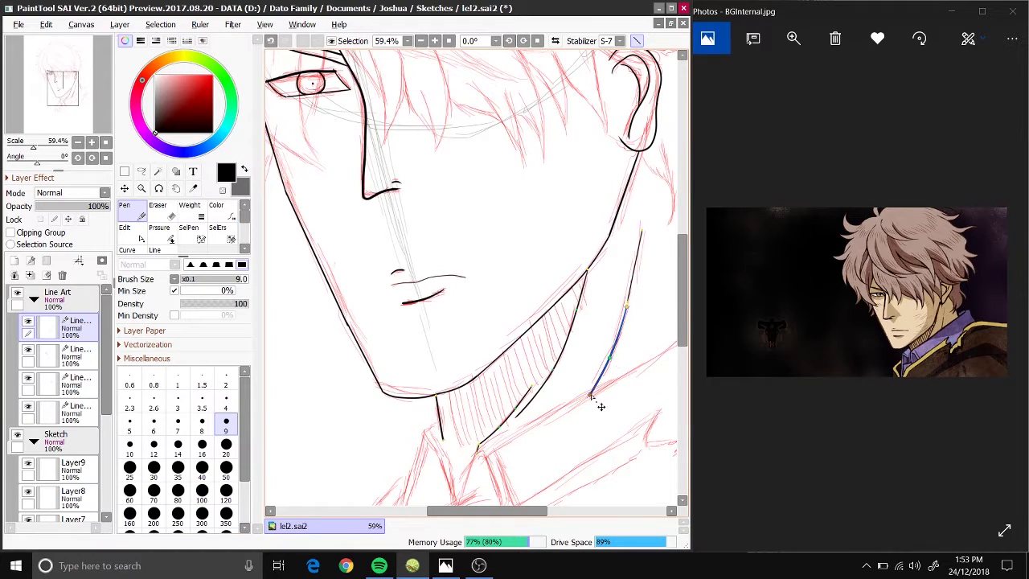
Step: Add a linework layer and, with the pen size set to 5, fill the neck shadow with slanted hatching lines
left_click_drag(492, 511, 531, 513)
scroll(531, 482, "up", 3)
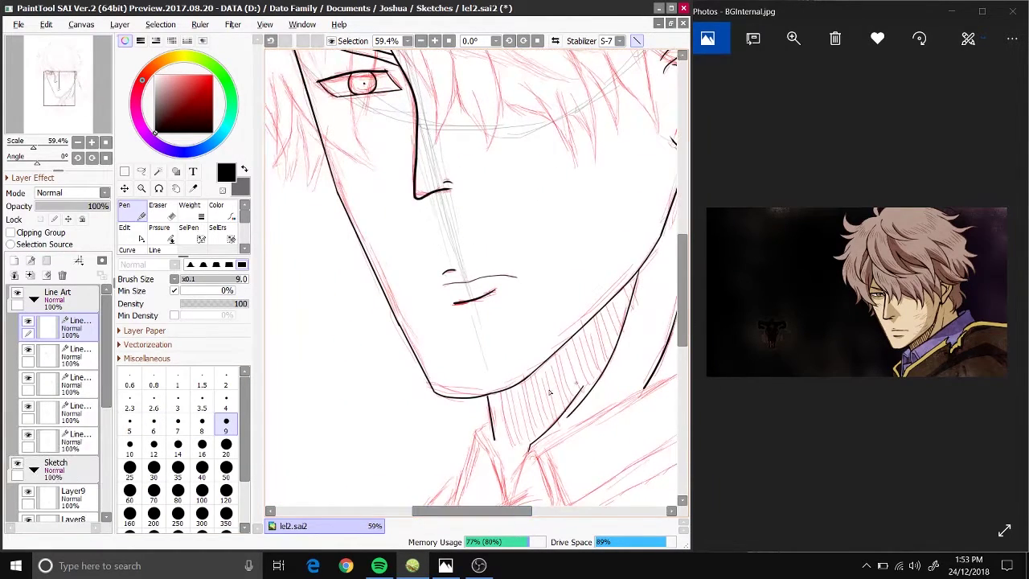
scroll(483, 322, "down", 3)
left_click(130, 424)
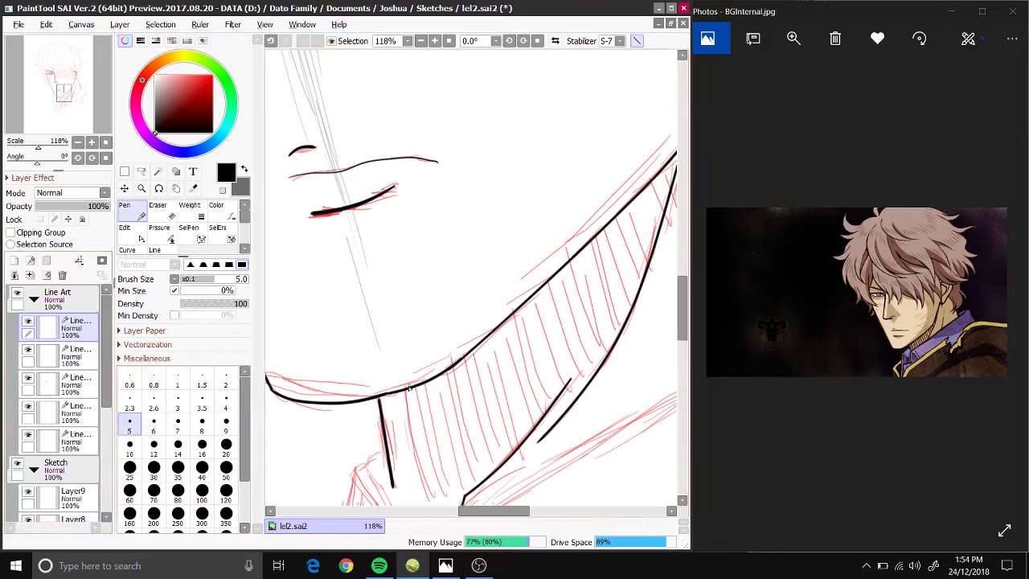
mouse_move(407, 389)
left_mouse_down()
mouse_move(427, 501)
mouse_move(447, 500)
left_mouse_up()
left_click_drag(434, 378, 455, 497)
left_click_drag(442, 375, 468, 492)
mouse_move(456, 367)
left_mouse_down()
mouse_move(479, 481)
mouse_move(494, 450)
left_mouse_up()
mouse_move(481, 354)
left_mouse_down()
mouse_move(502, 453)
mouse_move(530, 430)
mouse_move(517, 315)
mouse_move(569, 381)
left_mouse_up()
key("ctrl")
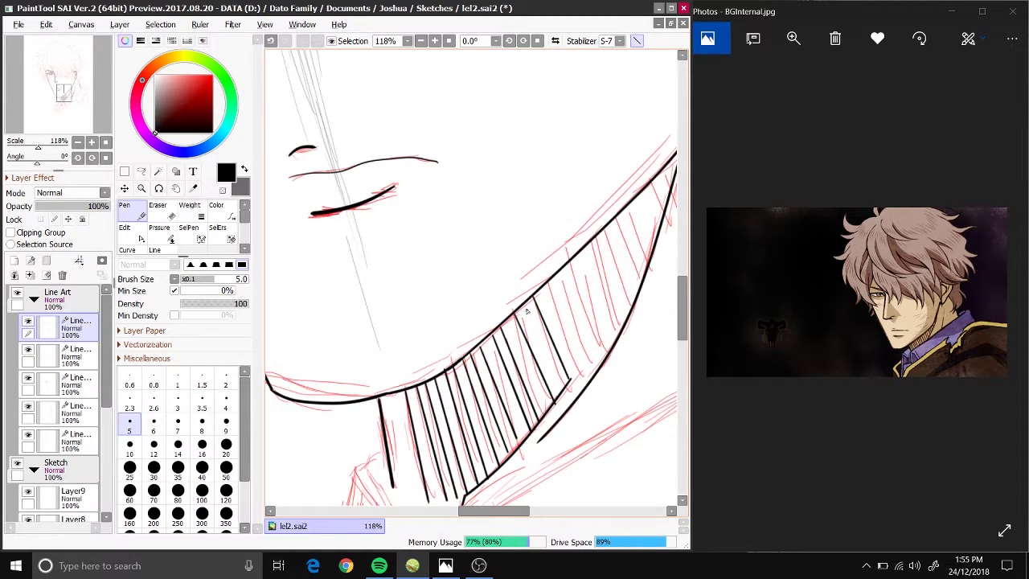
left_click_drag(527, 312, 564, 394)
mouse_move(555, 278)
left_mouse_down()
mouse_move(593, 371)
mouse_move(608, 360)
mouse_move(578, 256)
left_mouse_up()
mouse_move(611, 338)
left_mouse_down()
mouse_move(591, 265)
mouse_move(617, 338)
left_mouse_up()
mouse_move(600, 228)
left_mouse_down()
mouse_move(621, 326)
mouse_move(628, 324)
left_mouse_up()
mouse_move(615, 219)
left_mouse_down()
mouse_move(642, 314)
mouse_move(642, 282)
left_mouse_up()
left_click_drag(633, 206, 641, 250)
left_click_drag(643, 196, 655, 251)
mouse_move(650, 182)
left_mouse_down()
mouse_move(661, 231)
mouse_move(667, 211)
left_mouse_up()
left_click_drag(665, 170, 674, 201)
Step: On a new linework layer, ink the front collar flap below the chin: its doubled outer edge and its inner edge curving down to the V
scroll(553, 444, "down", 6)
scroll(442, 402, "up", 5)
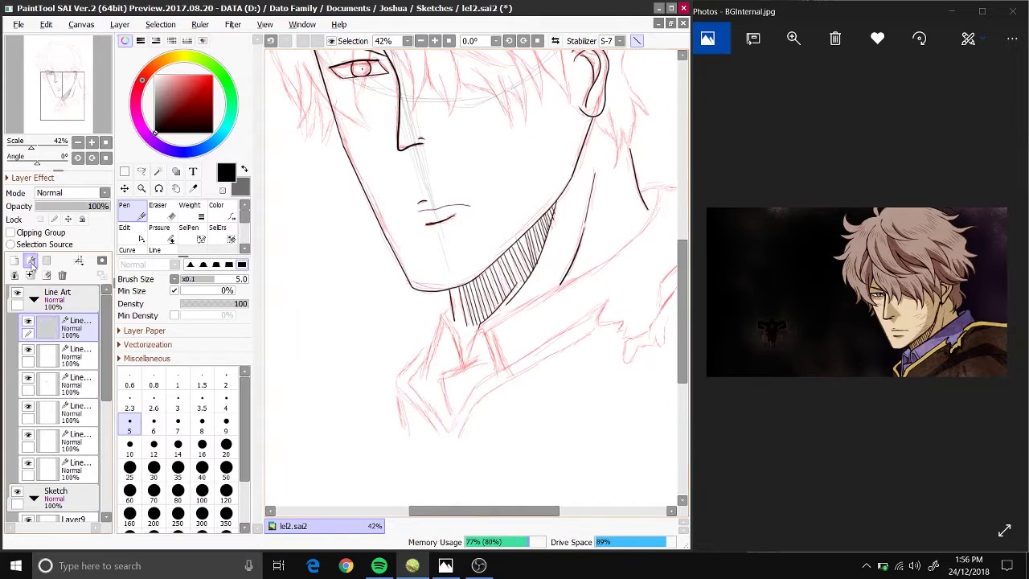
mouse_move(402, 418)
left_mouse_down()
mouse_move(402, 217)
mouse_move(351, 325)
left_mouse_up()
mouse_move(400, 171)
left_mouse_down()
mouse_move(392, 197)
mouse_move(451, 301)
left_mouse_up()
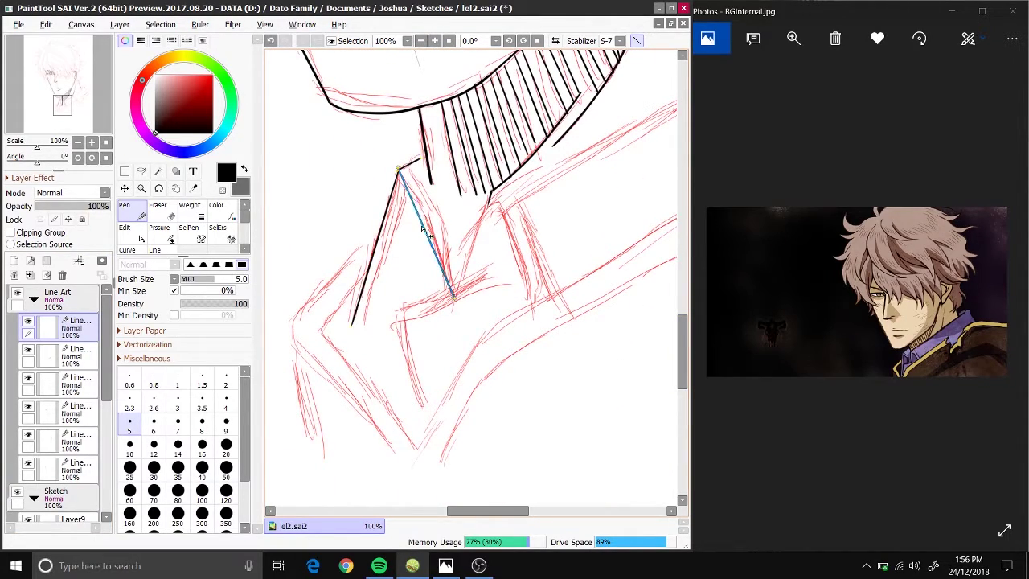
key("ctrl+z")
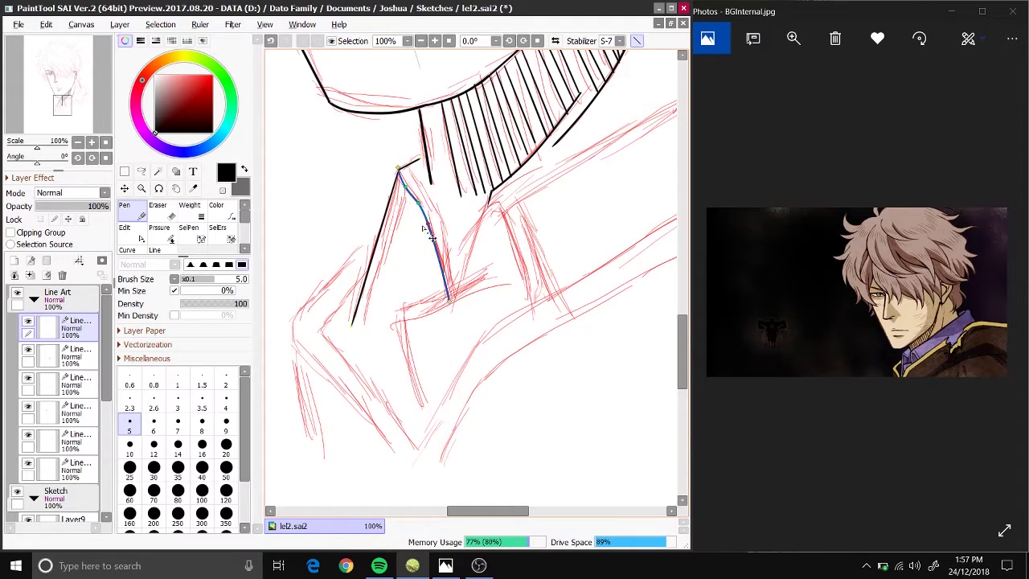
left_click_drag(400, 171, 454, 299)
key("ctrl+z")
left_click_drag(399, 172, 353, 326)
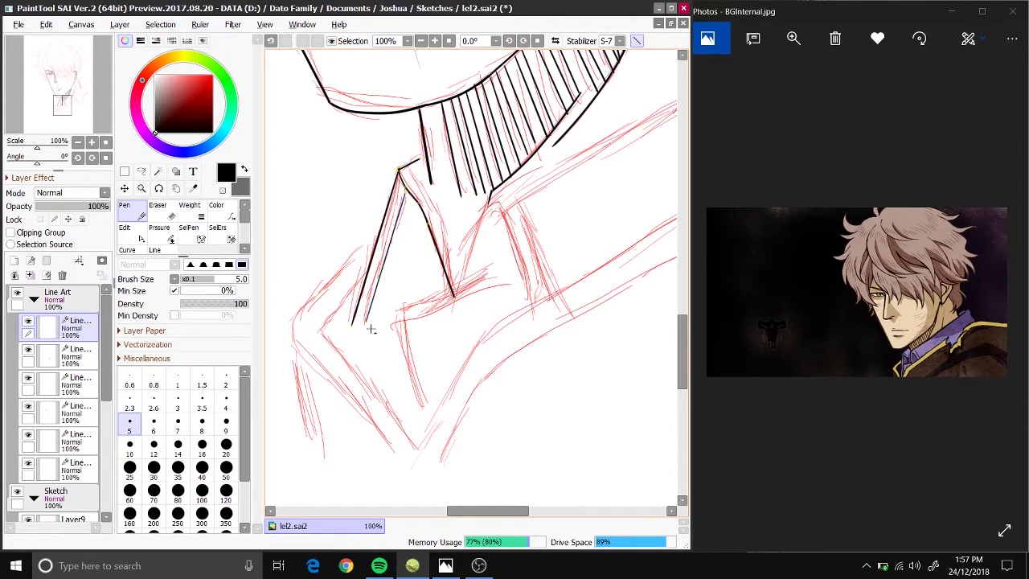
left_click_drag(402, 172, 368, 328)
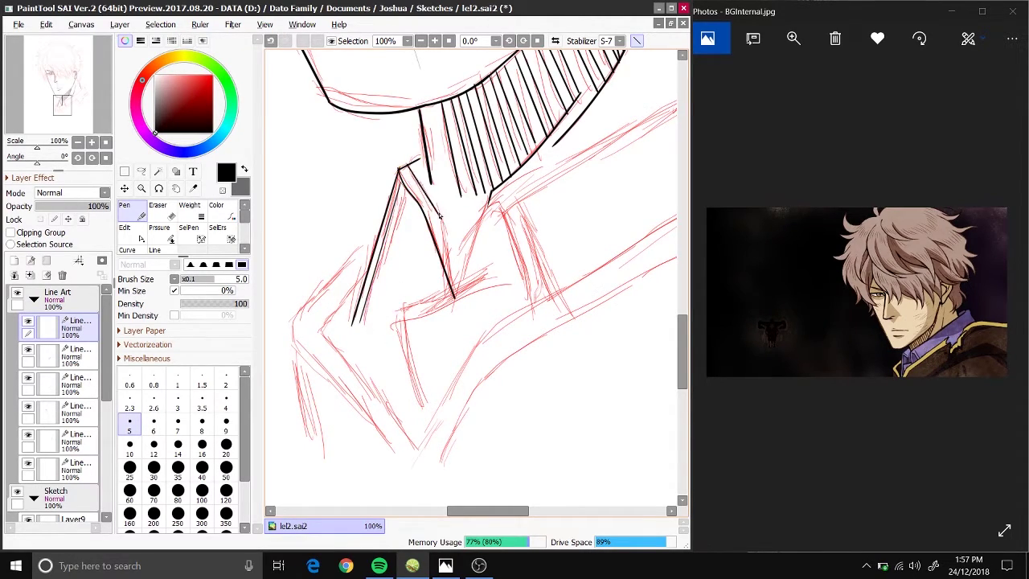
Step: Ink a second line along the front collar flap's inner edge, from its upper corner down to the V
left_click_drag(404, 165, 444, 220)
mouse_move(442, 218)
left_mouse_down()
mouse_move(447, 245)
mouse_move(452, 233)
left_mouse_up()
key("ctrl+z")
key("ctrl+z")
left_click_drag(403, 165, 442, 229)
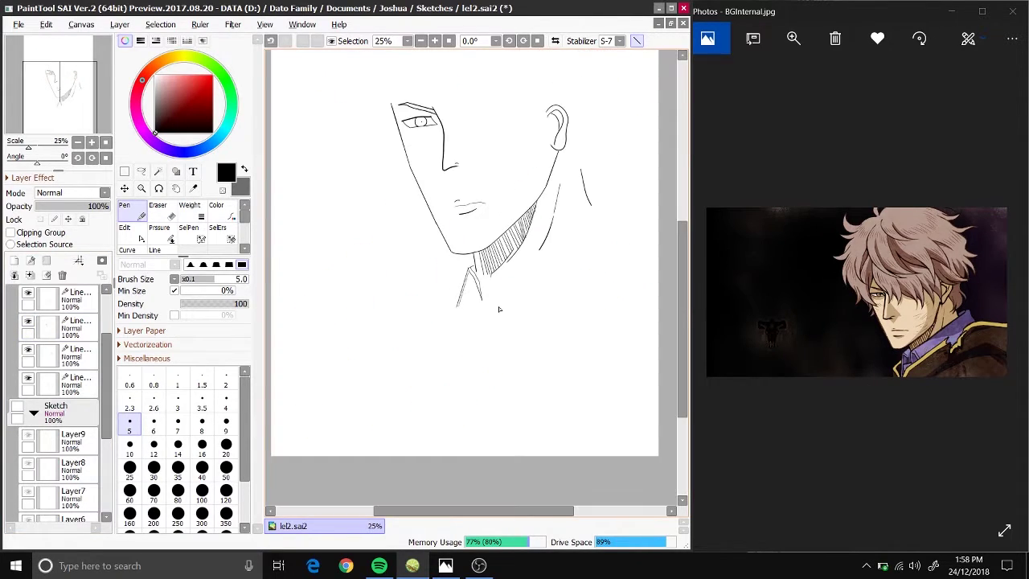
Step: Ink the second collar flap below the neck shadow with its two slanted lines, and the long collar edge rising toward the back of the neck
scroll(477, 345, "up", 1)
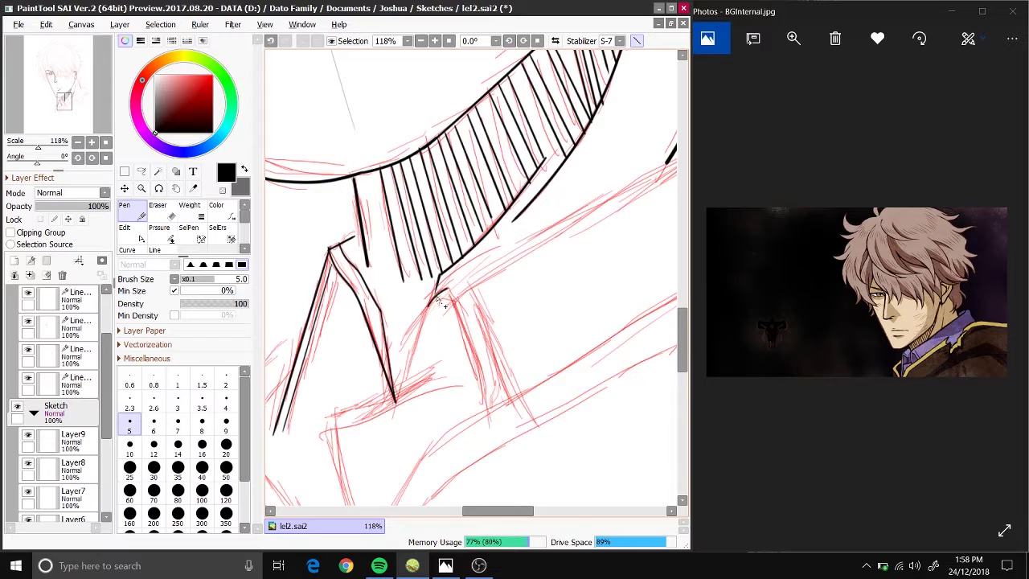
mouse_move(395, 405)
left_mouse_down()
mouse_move(439, 296)
mouse_move(478, 364)
left_mouse_up()
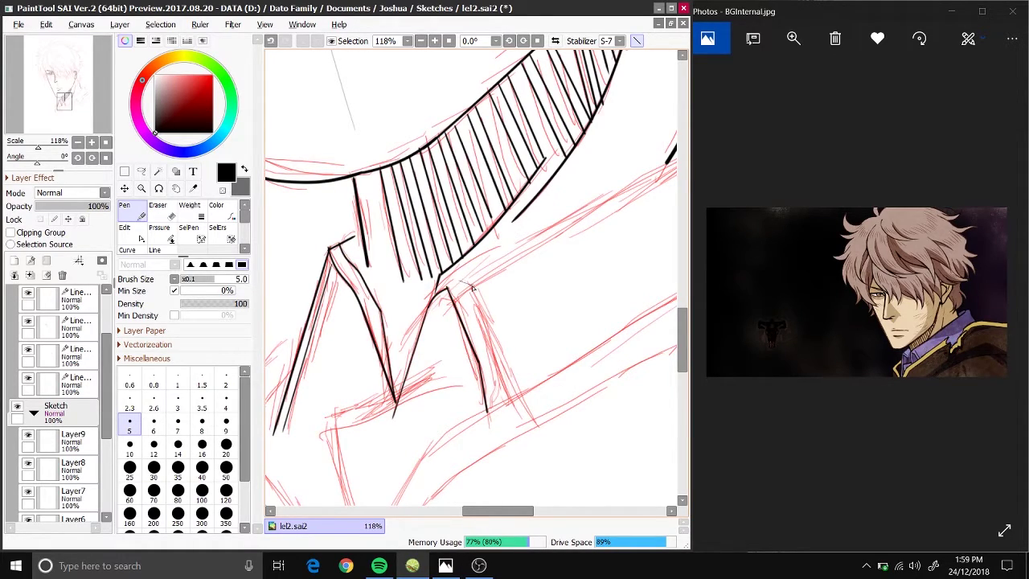
left_click_drag(465, 283, 523, 395)
mouse_move(542, 488)
left_mouse_down()
mouse_move(372, 367)
mouse_move(501, 282)
left_mouse_up()
mouse_move(633, 88)
left_mouse_down()
mouse_move(535, 264)
mouse_move(502, 282)
mouse_move(483, 185)
left_mouse_up()
left_click(420, 40)
scroll(475, 281, "down", 2)
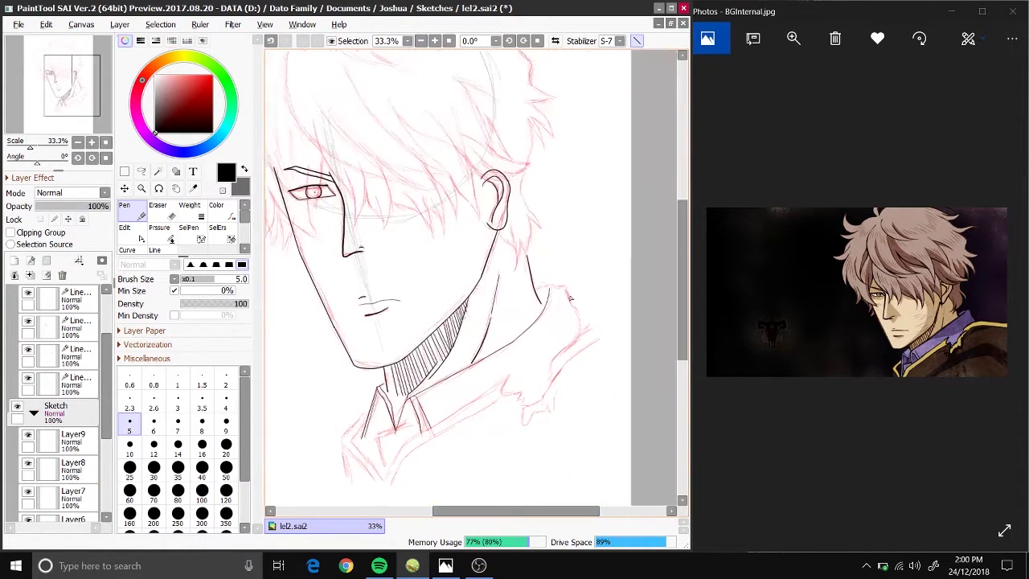
Step: Ink the collar's top edge behind the neck and its curved back edge down to the hooked end at the shoulder
scroll(475, 282, "up", 4)
left_click_drag(424, 283, 528, 269)
double_click(483, 272)
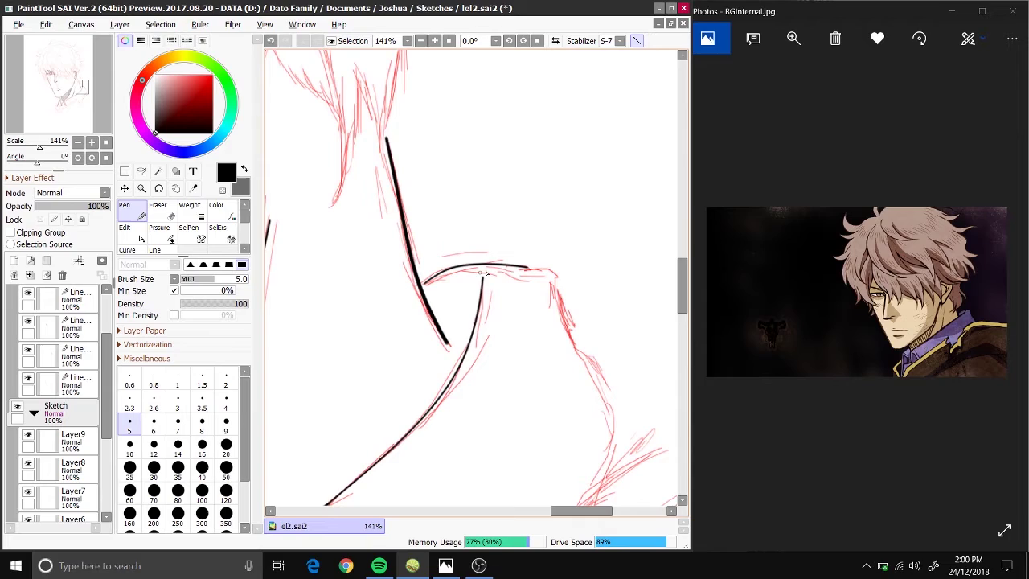
left_click(558, 276)
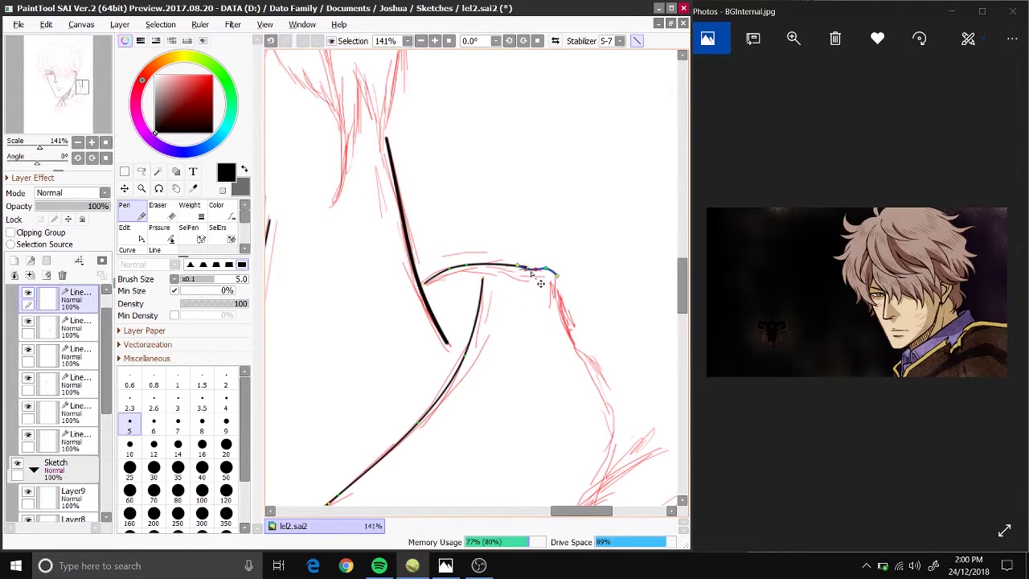
double_click(532, 281)
double_click(609, 413)
key("ctrl+z")
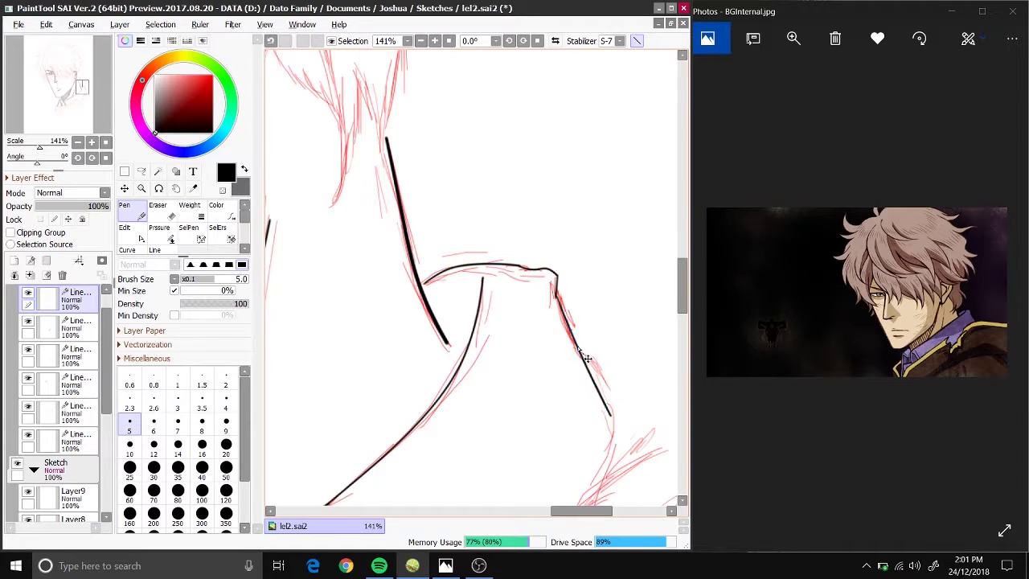
double_click(565, 314)
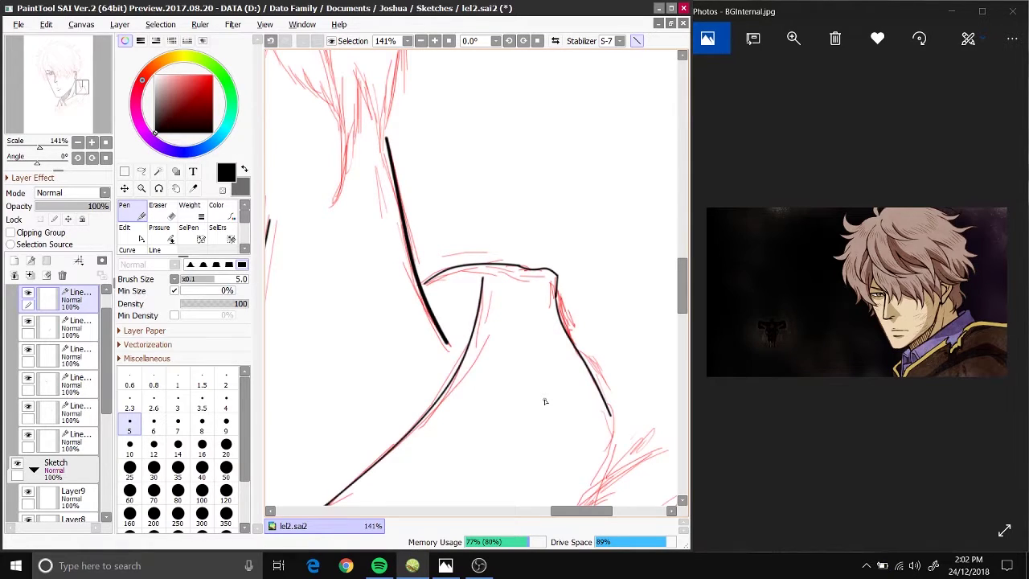
scroll(609, 366, "down", 4)
double_click(604, 271)
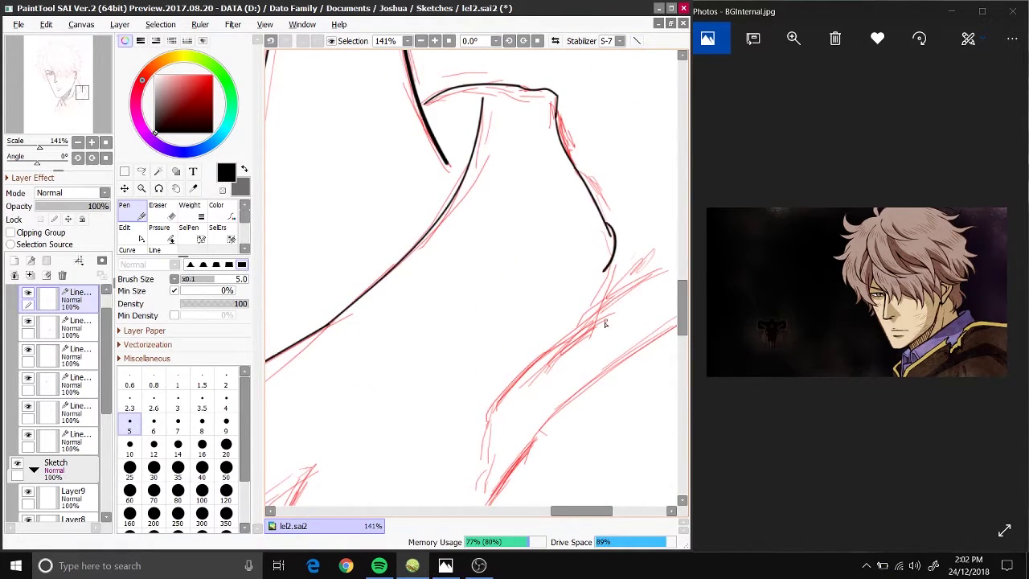
left_click_drag(605, 281, 601, 312)
Step: On a new linework layer, ink the angular collar corner below the V, with a slanted top edge and a line running down
scroll(665, 315, "down", 2)
scroll(501, 482, "down", 3)
scroll(478, 301, "up", 1)
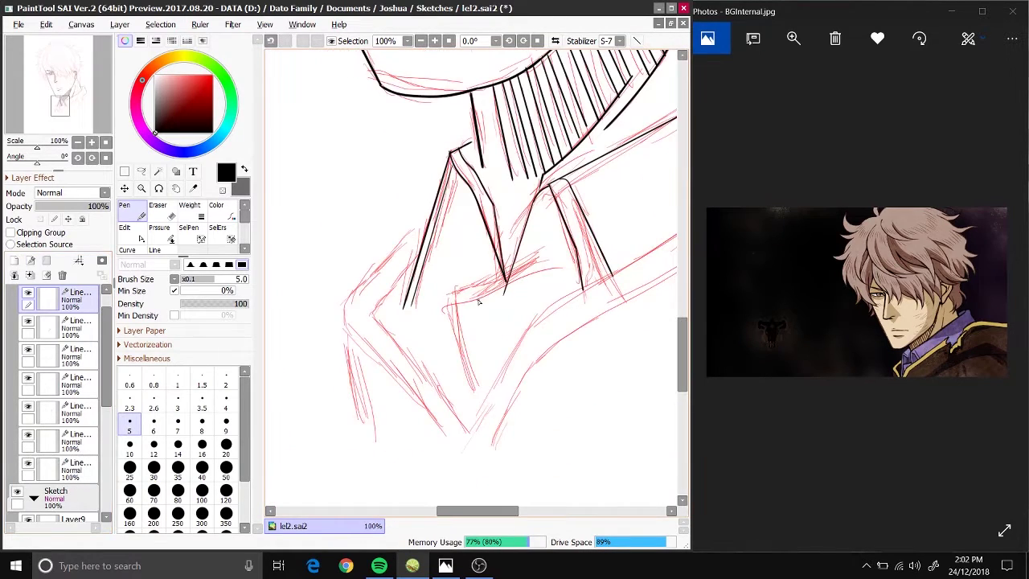
mouse_move(537, 254)
left_mouse_down()
mouse_move(450, 297)
mouse_move(474, 393)
left_mouse_up()
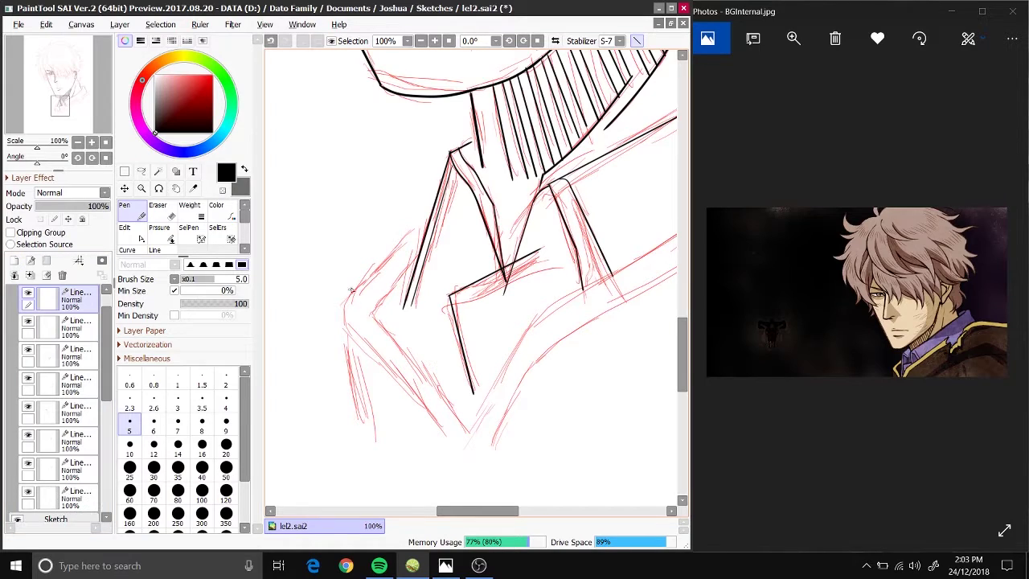
Step: On another linework layer, ink the coat trim's inner edge around the front point and up along the collar toward the shoulder
mouse_move(347, 296)
left_mouse_down()
mouse_move(420, 226)
mouse_move(373, 316)
mouse_move(469, 432)
left_mouse_up()
key("ctrl+z")
key("ctrl+z")
key("ctrl+z")
mouse_move(418, 262)
left_mouse_down()
mouse_move(372, 313)
mouse_move(467, 430)
mouse_move(527, 325)
mouse_move(314, 325)
mouse_move(634, 116)
left_mouse_up()
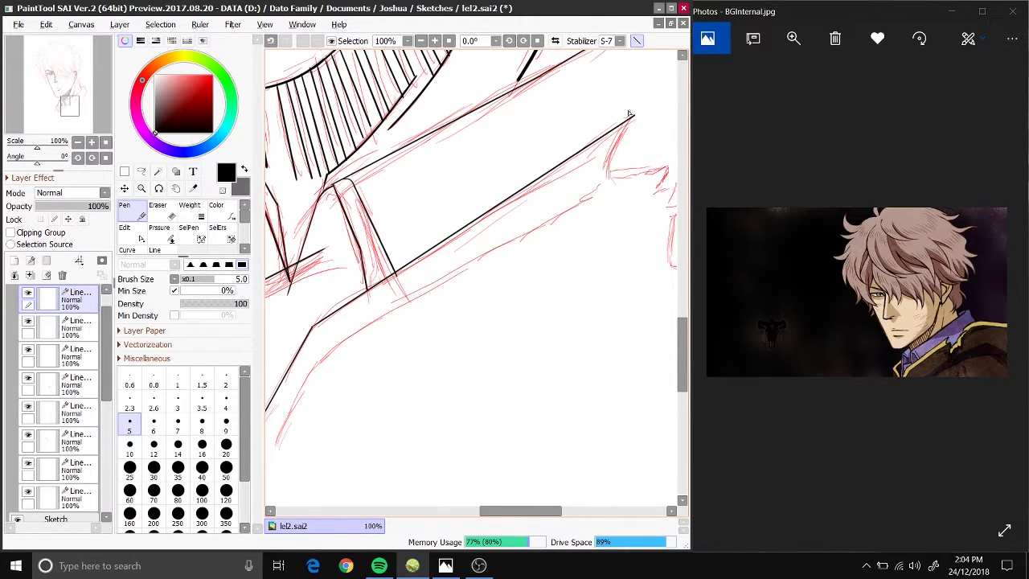
Step: Ink the coat trim's lower edge parallel to the inner one, from the front point up toward the shoulder
left_click_drag(547, 522, 520, 522)
left_click_drag(438, 383, 410, 445)
key("ctrl+z")
left_click_drag(448, 366, 407, 446)
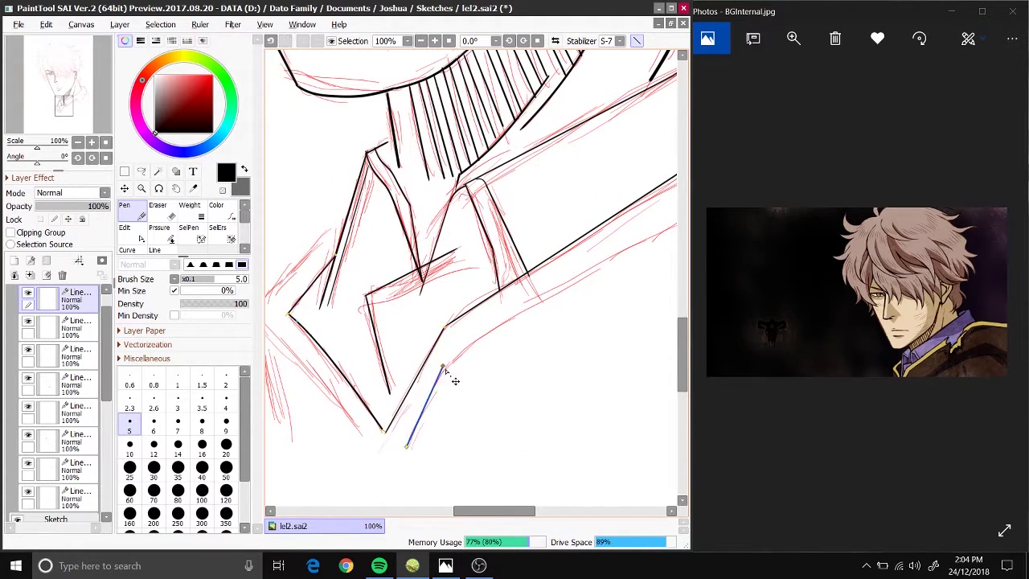
left_click_drag(446, 365, 666, 229)
left_click_drag(506, 511, 539, 510)
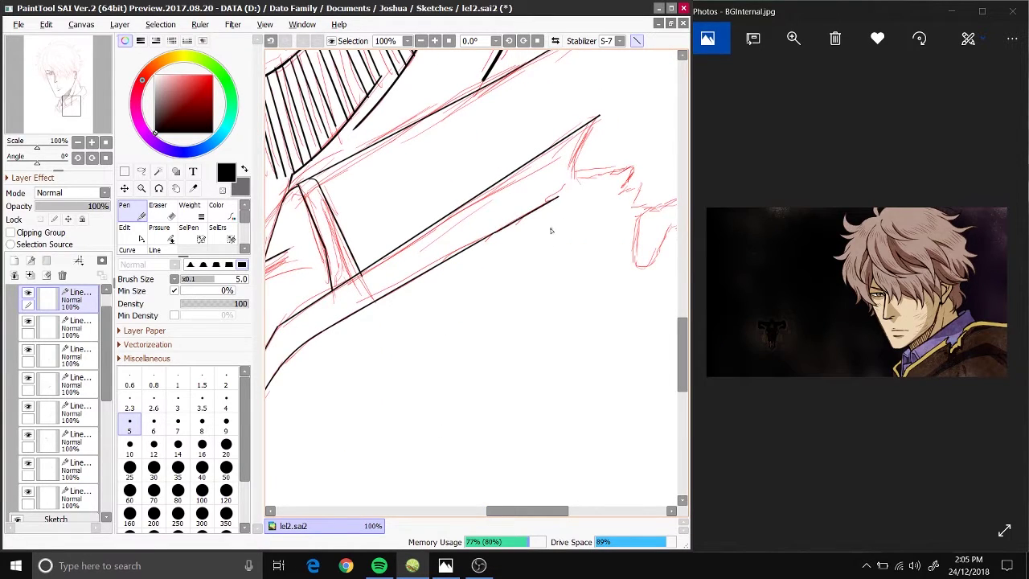
Step: Ink the jagged torn edge at the shoulder end of the coat trim, including the rounded hanging scraps
left_click(573, 174, "shift")
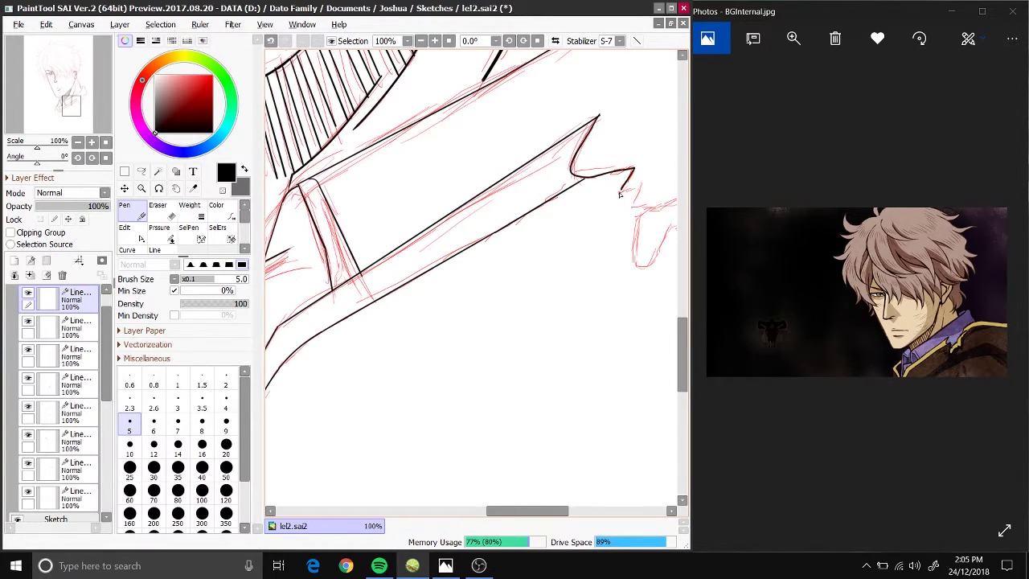
scroll(463, 302, "right", 5)
left_click_drag(452, 210, 461, 258)
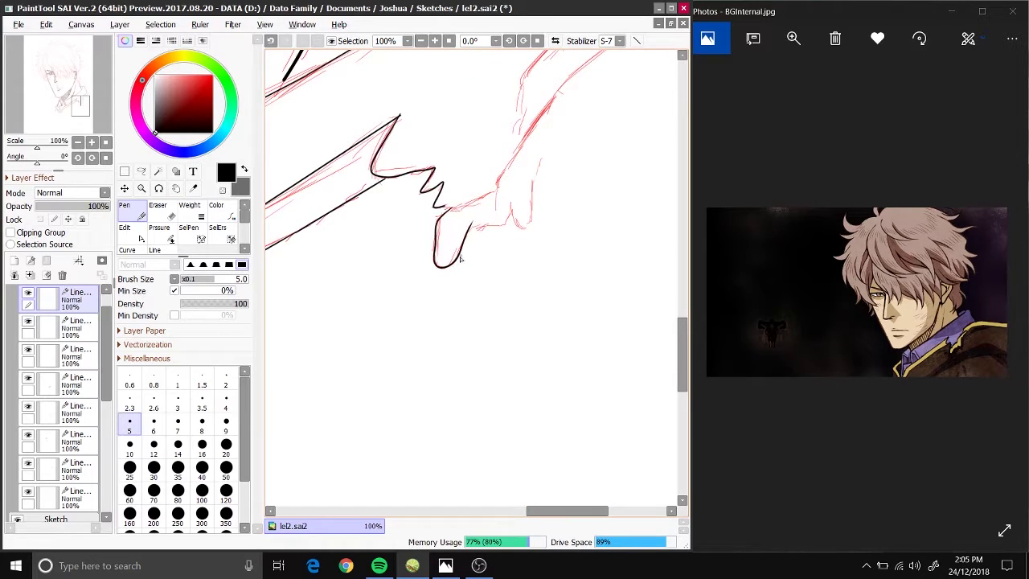
key("ctrl+z")
left_click_drag(452, 207, 499, 190)
scroll(523, 353, "up", 6)
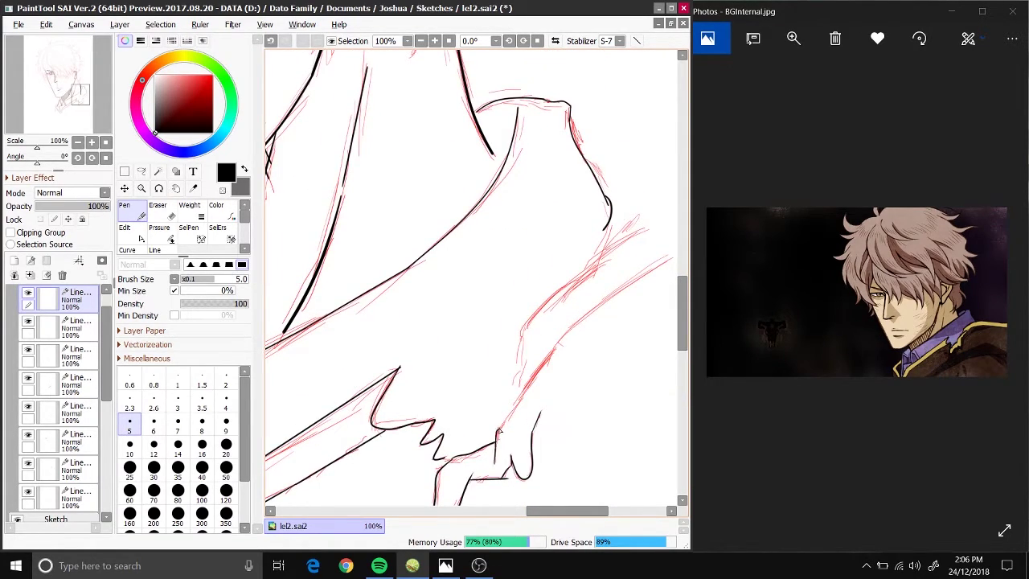
Step: Ink the two parallel curved trim lines running from the torn edge up behind the collar
mouse_move(553, 348)
left_mouse_down()
mouse_move(496, 443)
mouse_move(599, 308)
left_mouse_up()
key("ctrl+z")
key("ctrl+z")
left_click_drag(555, 348, 666, 259)
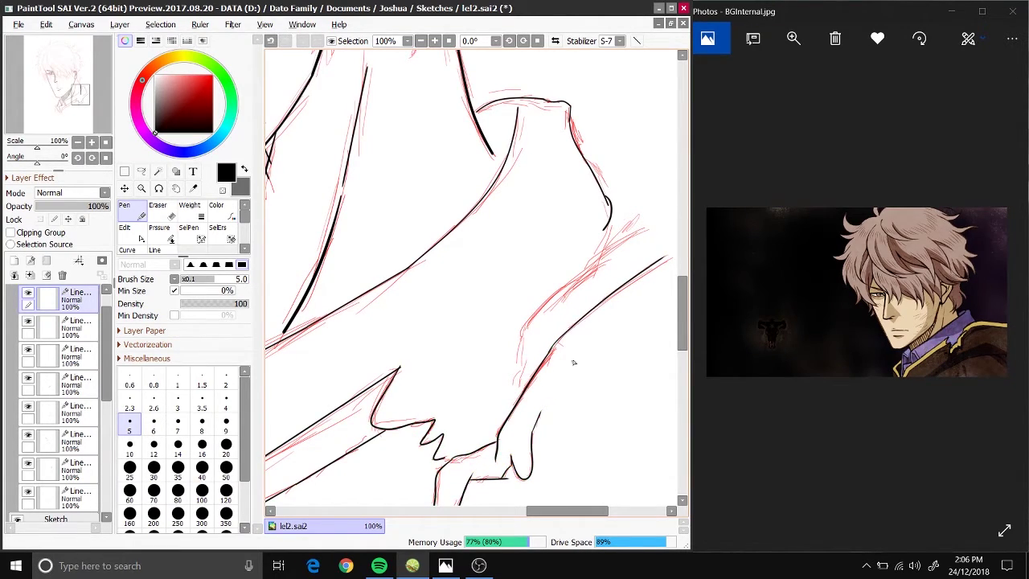
key("ctrl+z")
mouse_move(555, 347)
left_mouse_down()
mouse_move(666, 259)
mouse_move(534, 314)
left_mouse_up()
key("ctrl+z")
left_click_drag(647, 227, 525, 337)
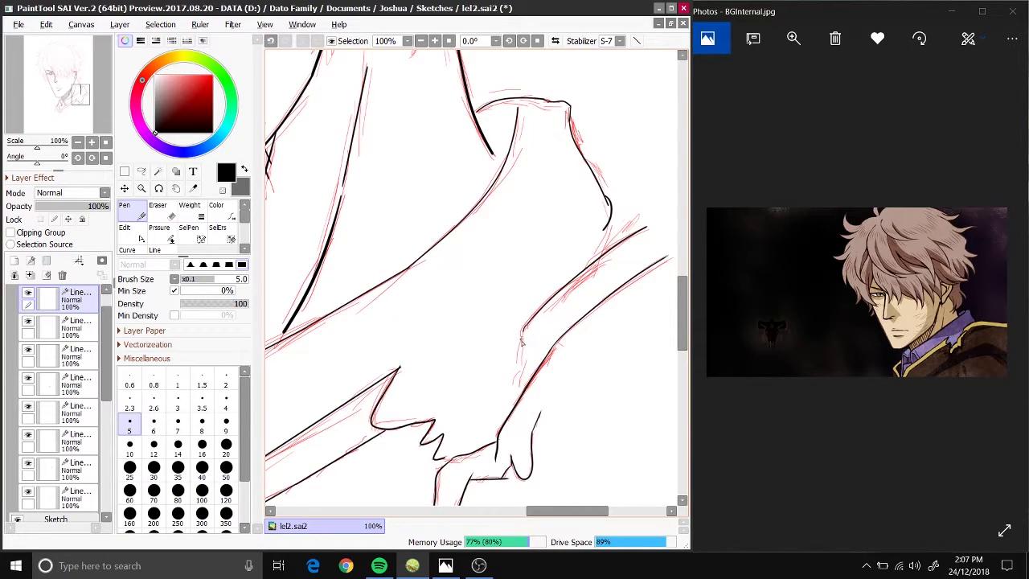
Step: Ink the outer edge of the front coat collar around its corner and the short coat line falling below it
scroll(632, 267, "down", 3)
scroll(515, 320, "up", 3)
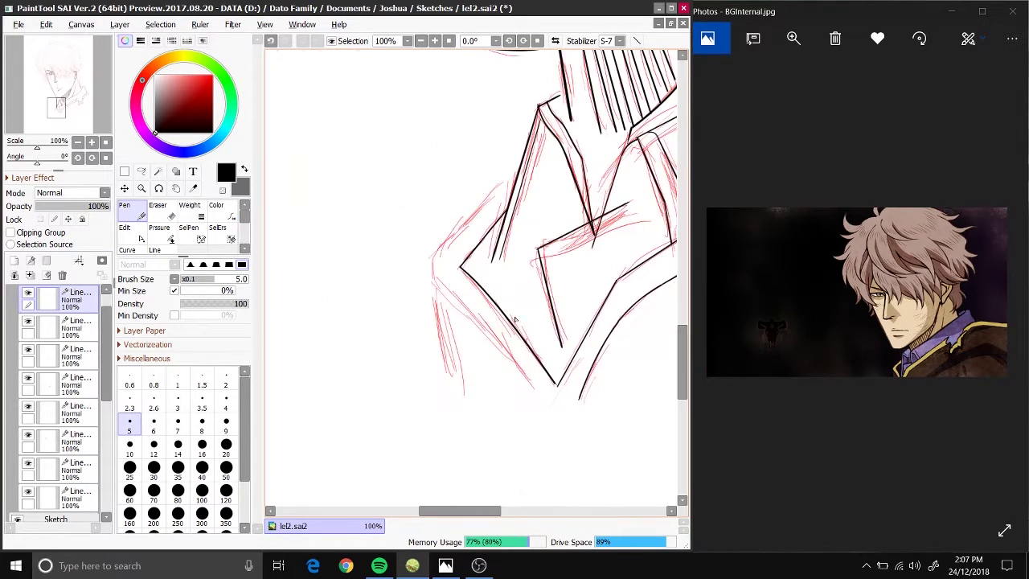
mouse_move(431, 266)
left_mouse_down()
mouse_move(505, 181)
mouse_move(451, 299)
mouse_move(537, 389)
left_mouse_up()
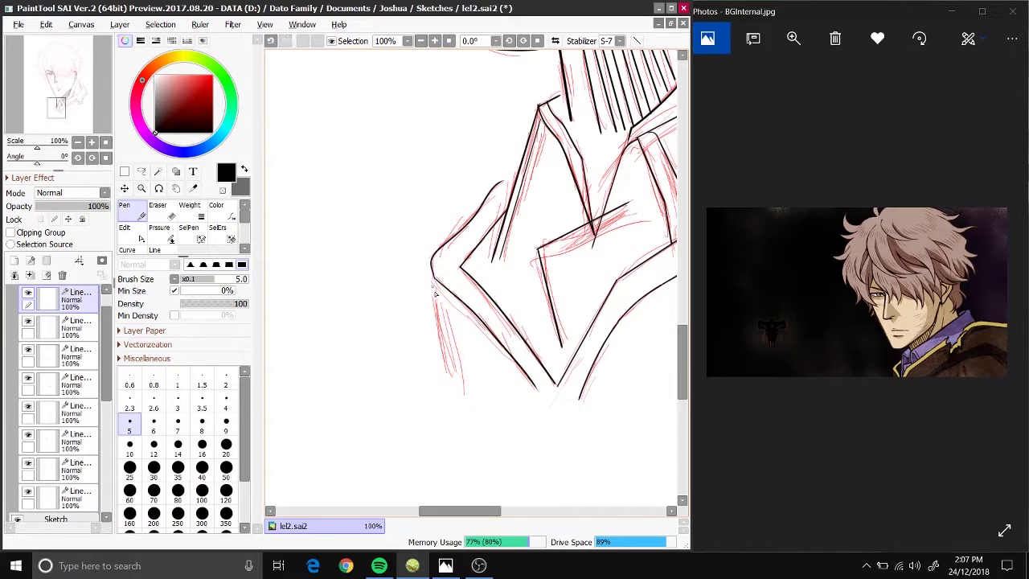
key("ctrl")
left_click(636, 40)
left_click_drag(433, 277, 462, 379)
Step: Hide the construction sketch layers Layer1, Layer2, Layer3, Layer5 and Layer6
scroll(475, 274, "down", 3)
scroll(475, 273, "up", 2)
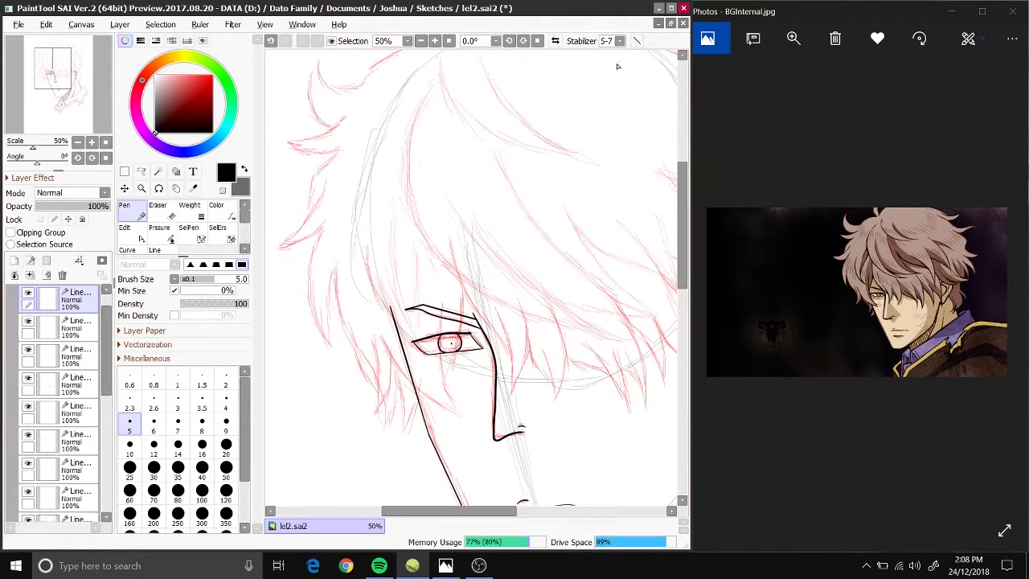
scroll(57, 402, "down", 5)
left_click(28, 501)
left_click(28, 472)
left_click(28, 444)
left_click(28, 416)
left_click(28, 359)
scroll(474, 322, "down", 2)
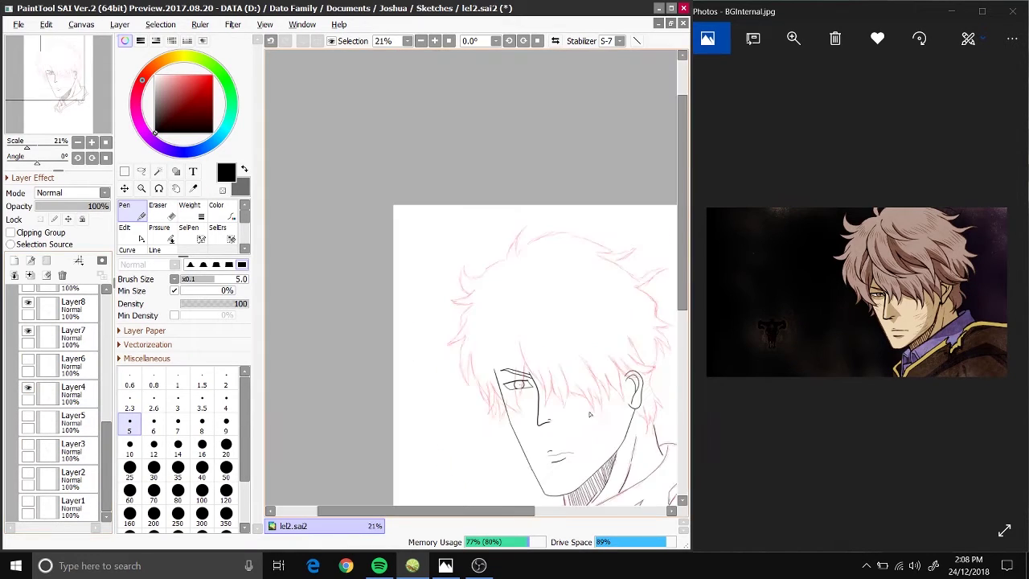
Step: On a new linework layer with pen size 5, ink the pointed hair spike and the curved lock below it on the face side
scroll(441, 489, "up", 3)
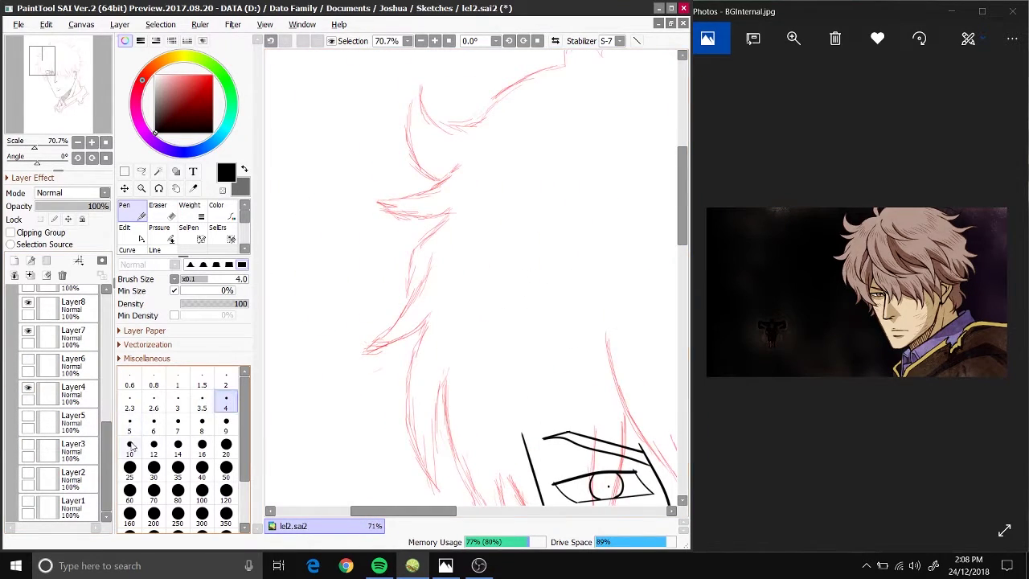
left_click_drag(432, 253, 364, 352)
scroll(382, 241, "down", 3)
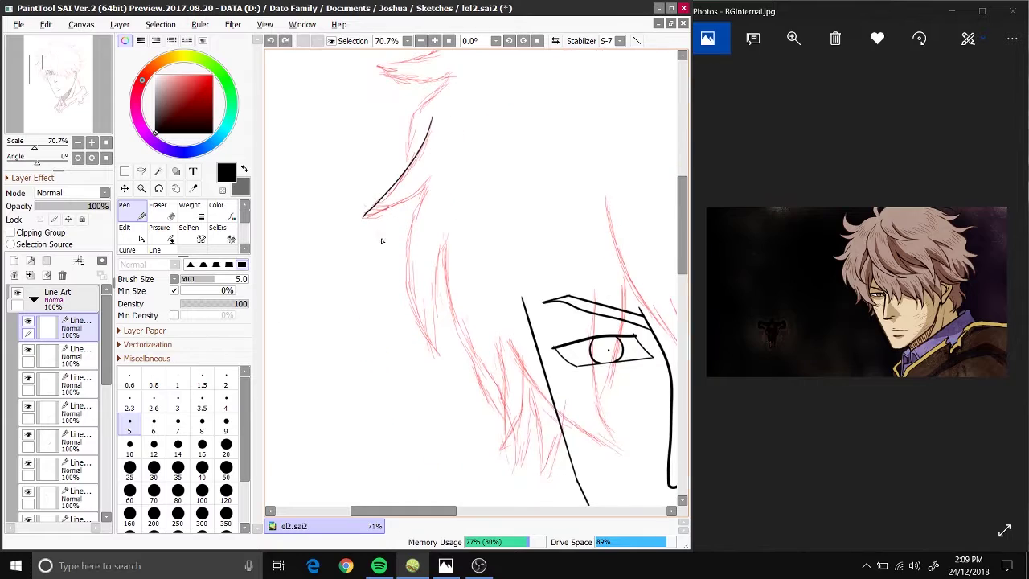
key("ctrl+z")
mouse_move(363, 216)
left_mouse_down()
mouse_move(430, 177)
mouse_move(418, 331)
mouse_move(437, 360)
left_mouse_up()
key("ctrl+z")
left_click_drag(444, 241, 437, 362)
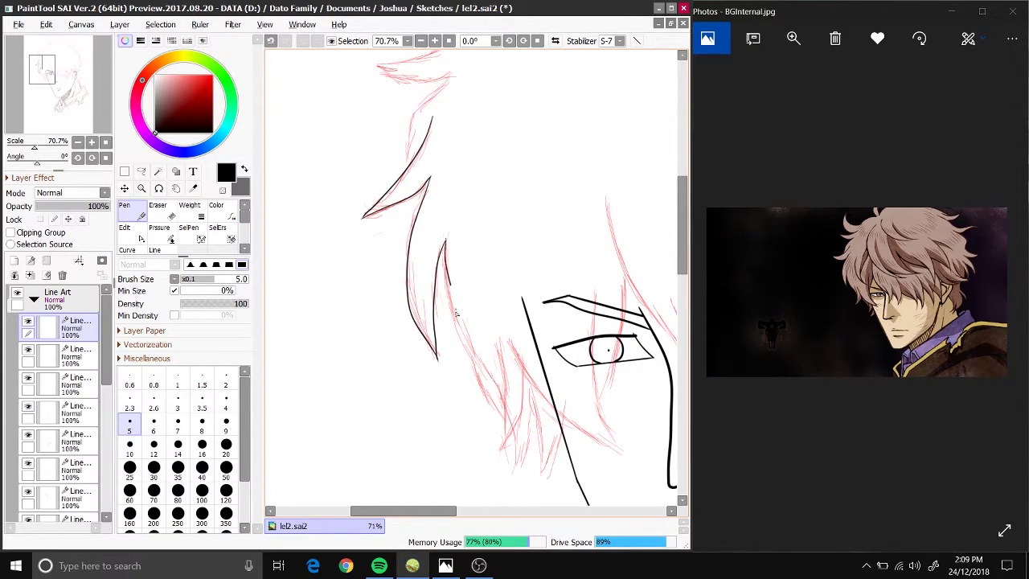
Step: Ink the outer hair edge running from the curved lock's upper end down to the jagged tuft beside the face
key("ctrl+z")
key("ctrl+z")
mouse_move(444, 238)
left_mouse_down()
mouse_move(477, 377)
mouse_move(474, 366)
left_mouse_up()
key("ctrl+z")
left_click_drag(506, 415, 346, 338)
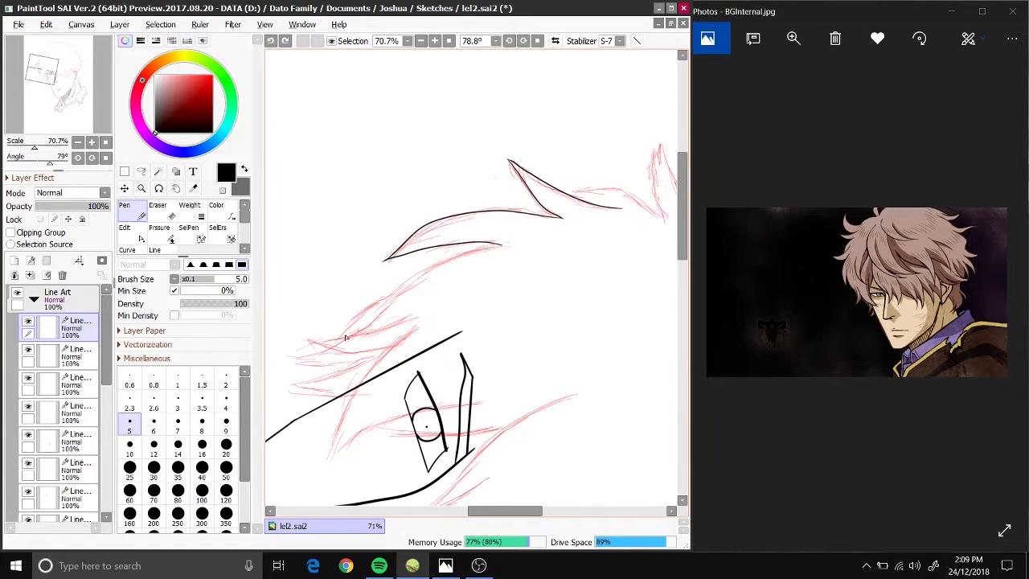
left_click_drag(386, 299, 502, 246)
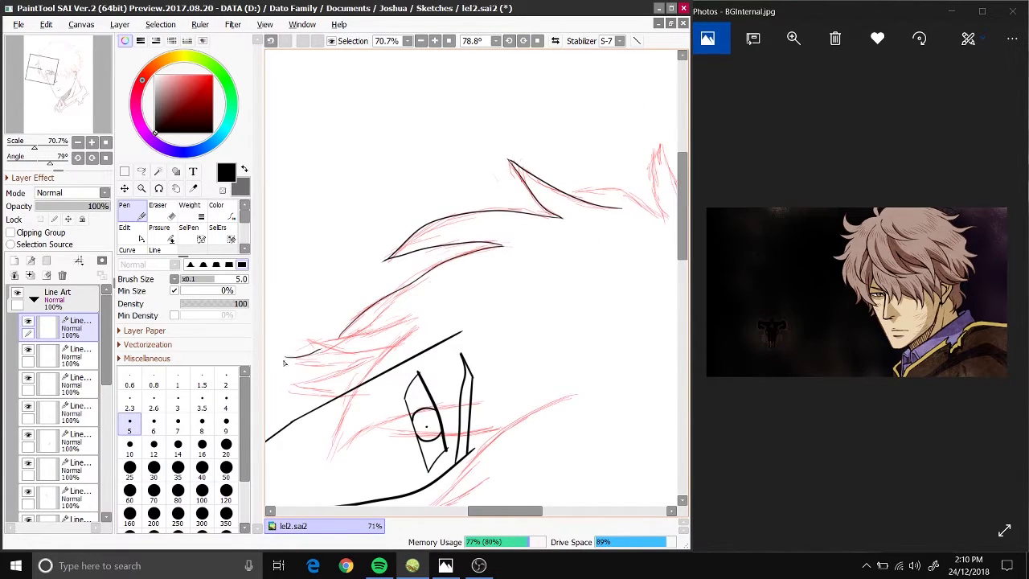
Step: Ink the jagged tuft beside the face and the pointed fringe lock that crosses the face outline toward the eye
mouse_move(284, 363)
left_mouse_down()
mouse_move(369, 360)
mouse_move(413, 390)
left_mouse_up()
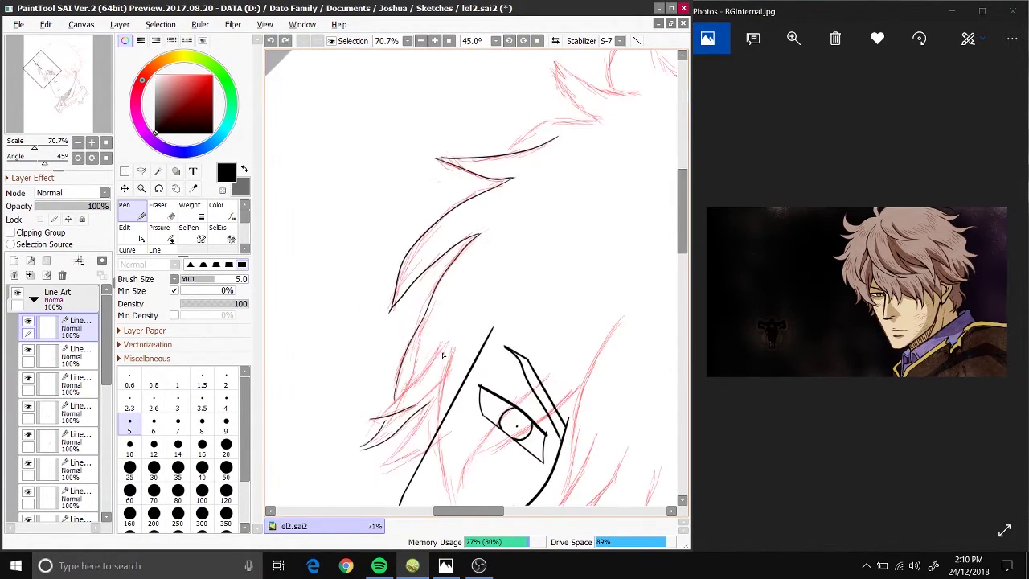
scroll(382, 289, "down", 3)
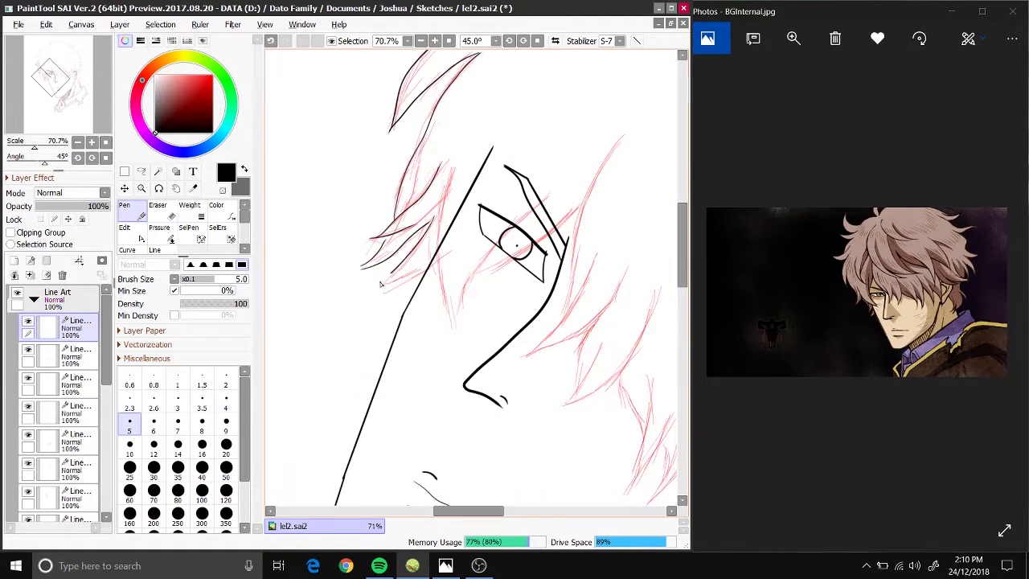
mouse_move(382, 286)
left_mouse_down()
mouse_move(428, 268)
mouse_move(457, 323)
left_mouse_up()
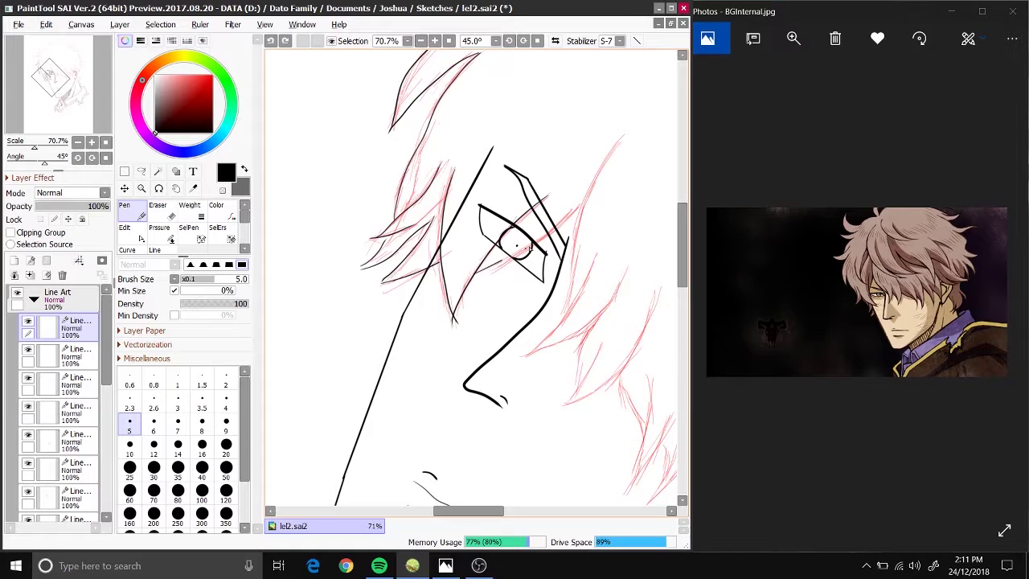
Step: Ink the fringe strands that cross the brow and taper to a point beside the nose bridge
scroll(544, 288, "down", 3)
scroll(544, 288, "up", 3)
scroll(478, 422, "down", 1)
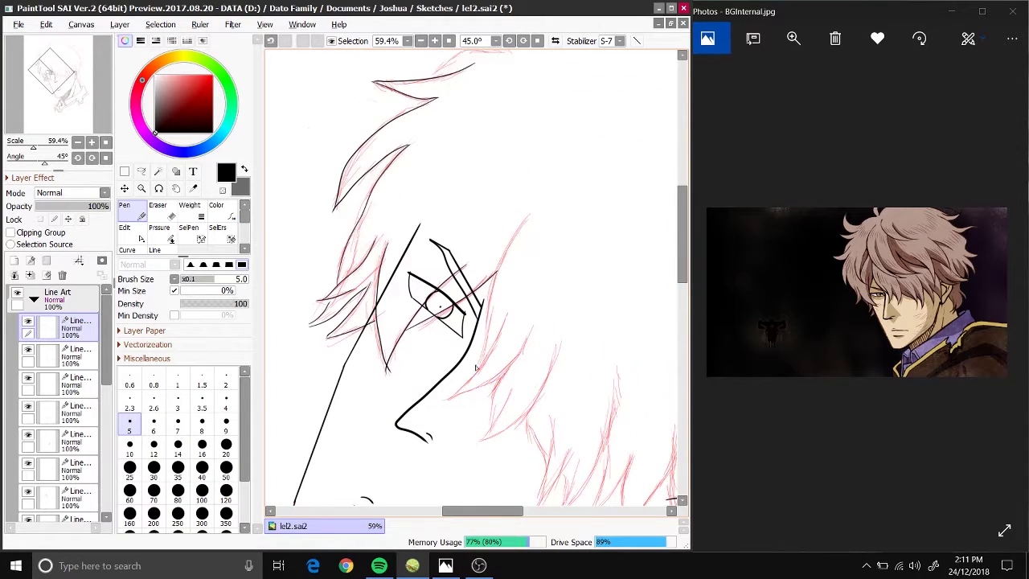
scroll(478, 423, "up", 1)
mouse_move(516, 323)
left_mouse_down()
mouse_move(455, 421)
mouse_move(485, 413)
left_mouse_up()
key("ctrl+z")
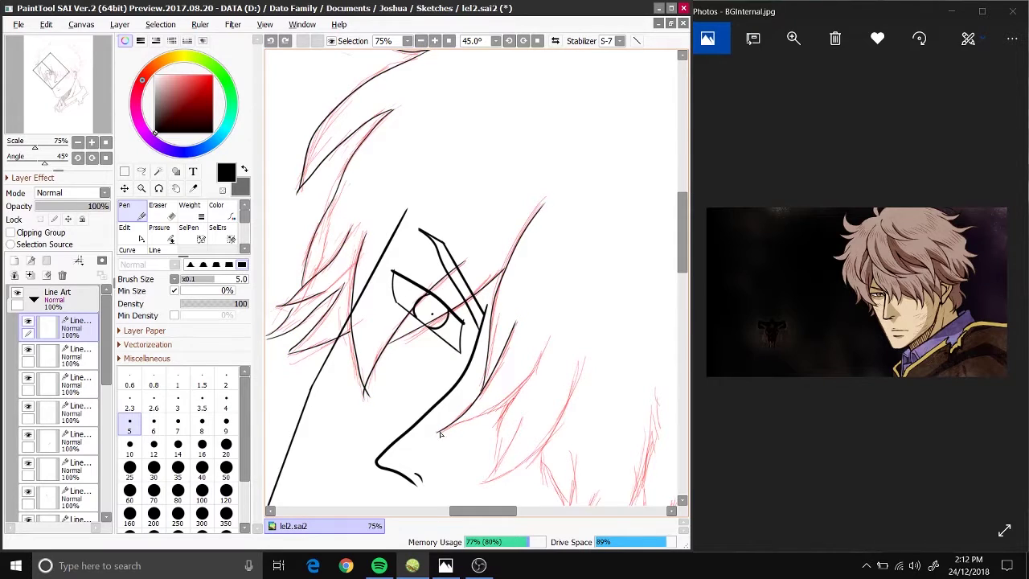
Step: Ink the pointed fringe locks over the cheek, next to the strands beside the nose bridge
scroll(542, 356, "down", 5)
left_click_drag(517, 193, 493, 267)
left_click_drag(527, 223, 482, 284)
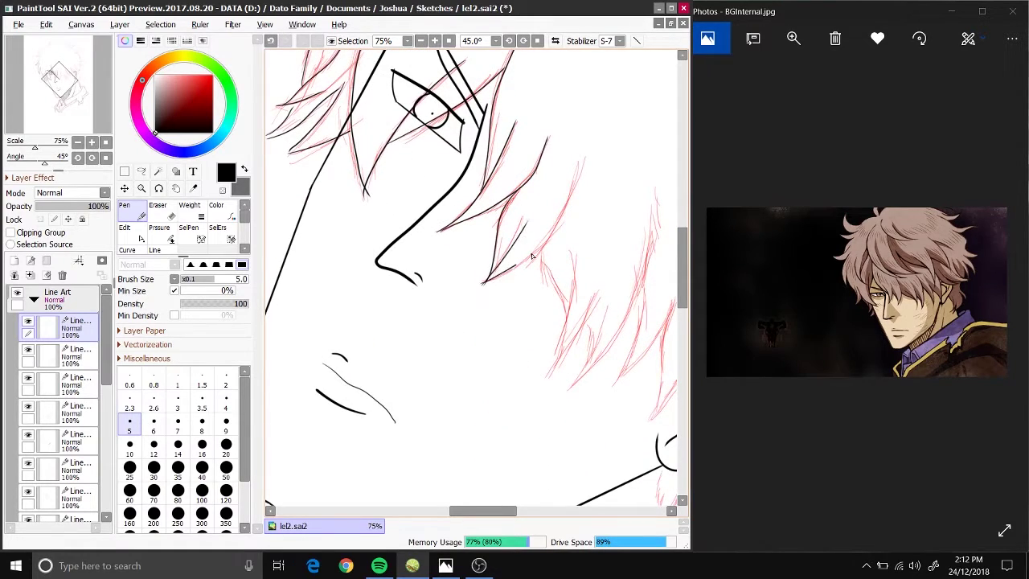
left_click_drag(585, 165, 485, 281)
Step: Ink the row of spiky fringe tips from the cheek locks across to the ear
scroll(528, 337, "down", 2)
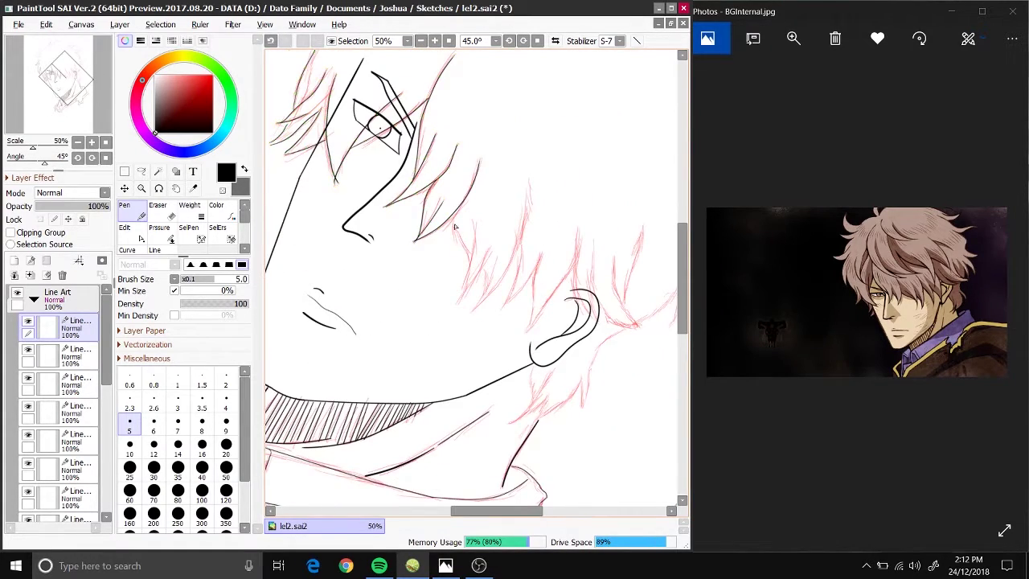
mouse_move(475, 225)
left_mouse_down()
mouse_move(460, 307)
mouse_move(507, 259)
mouse_move(530, 187)
left_mouse_up()
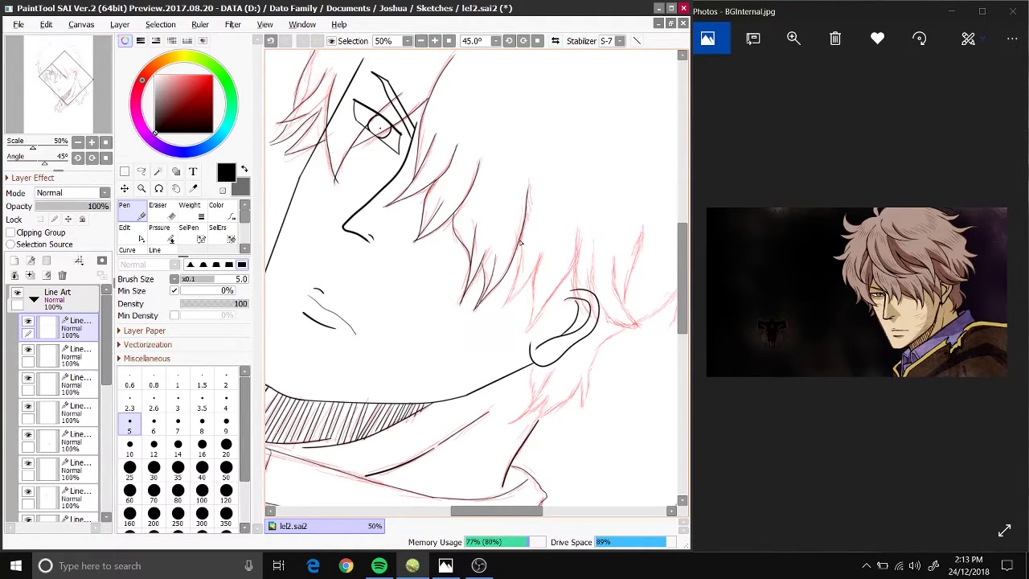
key("ctrl+z")
mouse_move(520, 241)
left_mouse_down()
mouse_move(497, 311)
mouse_move(542, 256)
mouse_move(530, 321)
mouse_move(549, 300)
mouse_move(551, 311)
mouse_move(576, 254)
left_mouse_up()
key("ctrl+z")
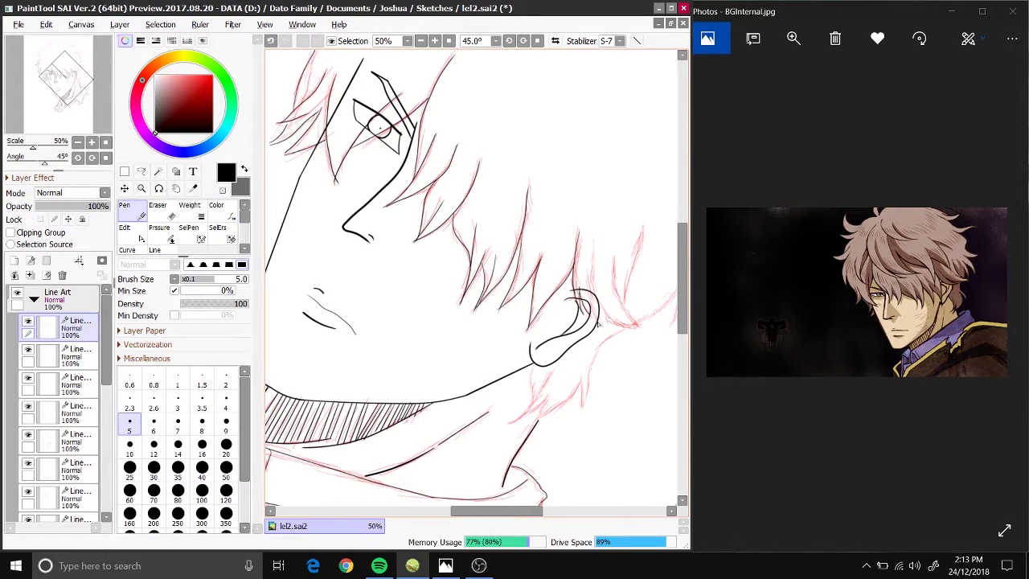
Step: Ink the hair strands over the top of the ear and the pointed tuft hanging below the earlobe
mouse_move(601, 304)
left_mouse_down()
mouse_move(491, 518)
mouse_move(453, 283)
left_mouse_up()
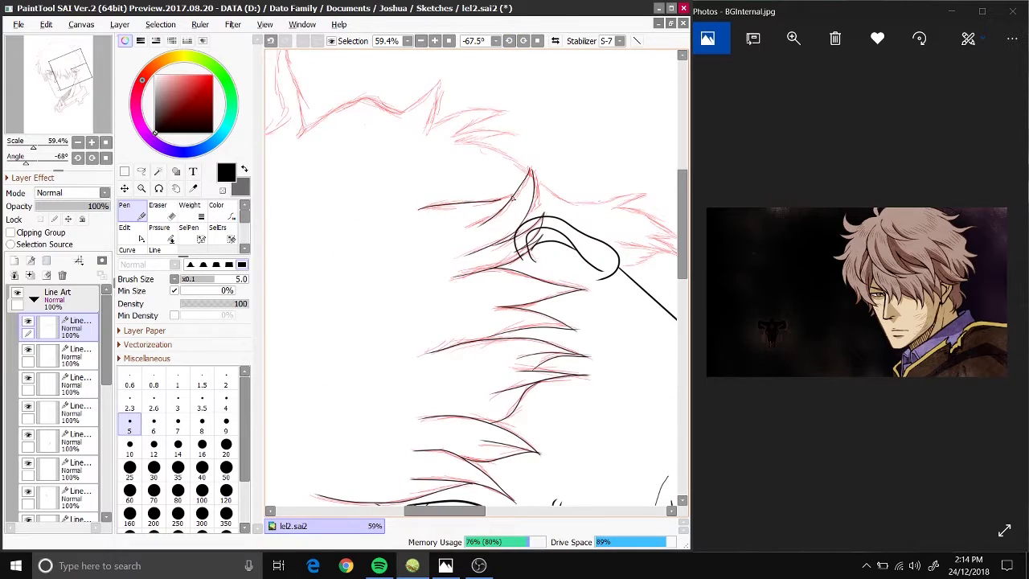
left_click_drag(446, 343, 333, 416)
left_click_drag(507, 330, 553, 320)
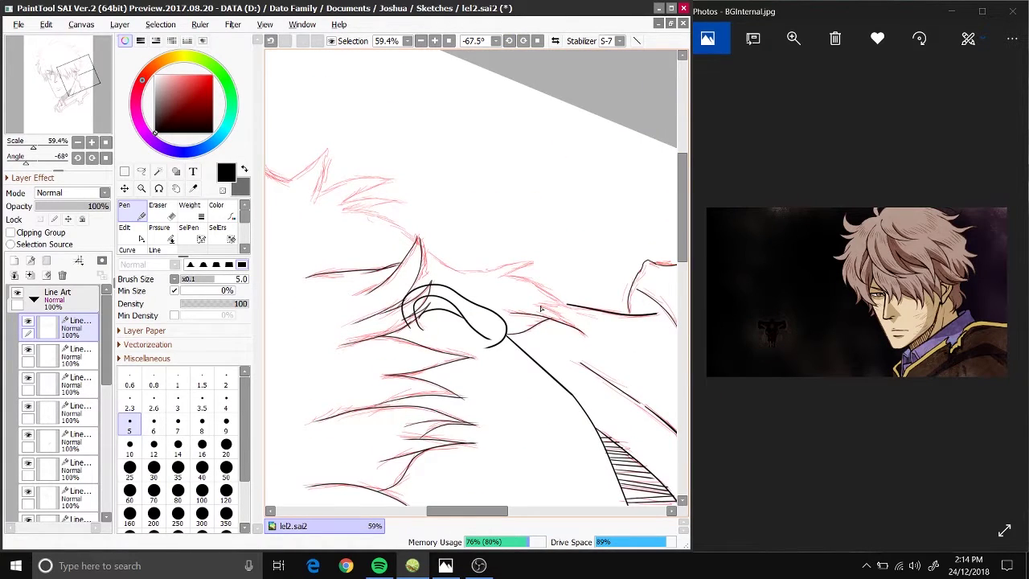
key("ctrl")
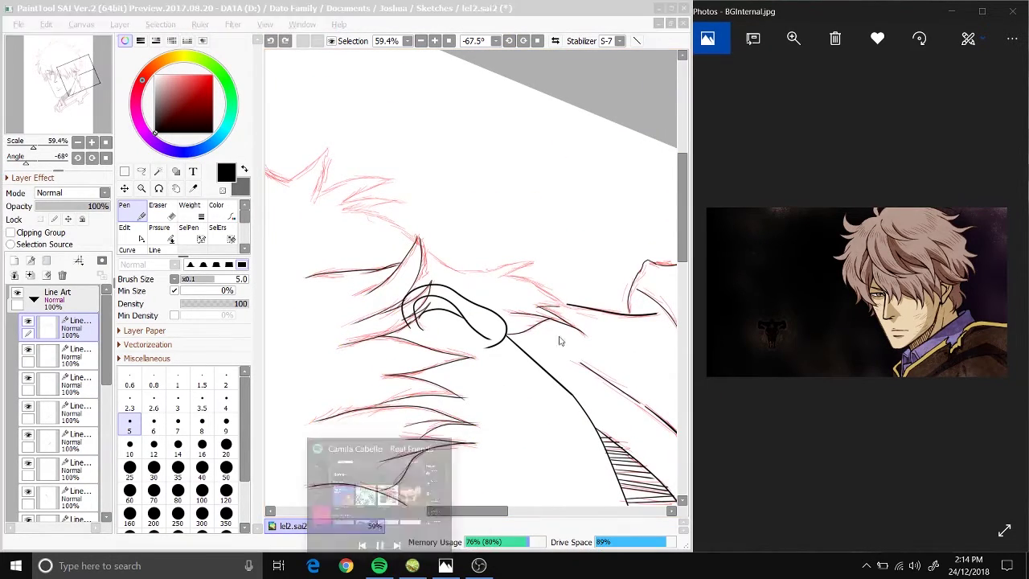
left_click_drag(558, 340, 511, 185)
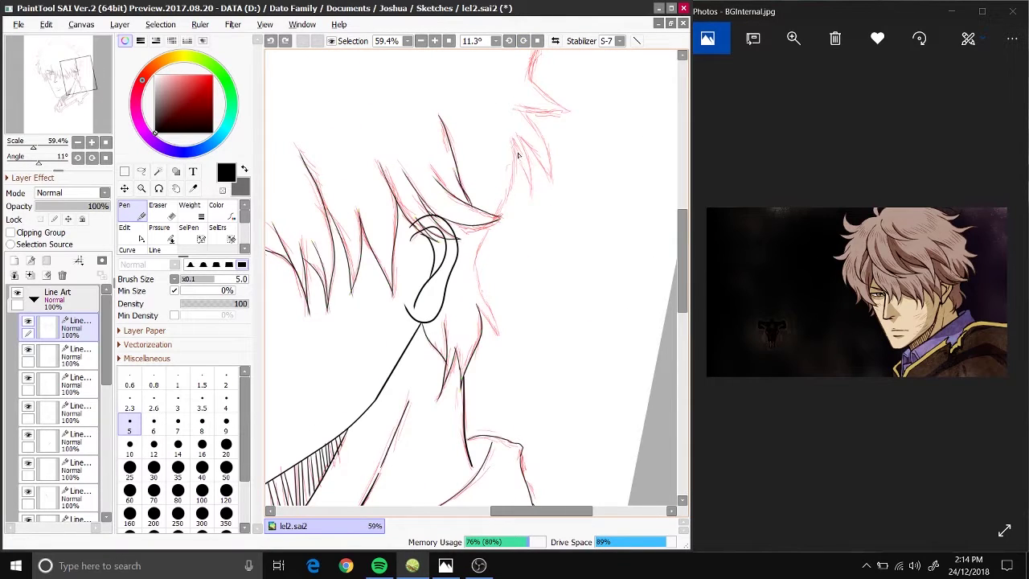
Step: Ink the nape contour behind the ear and the paired hair spikes just above it
mouse_move(515, 138)
left_mouse_down()
mouse_move(480, 248)
mouse_move(497, 336)
left_mouse_up()
scroll(639, 283, "up", 3)
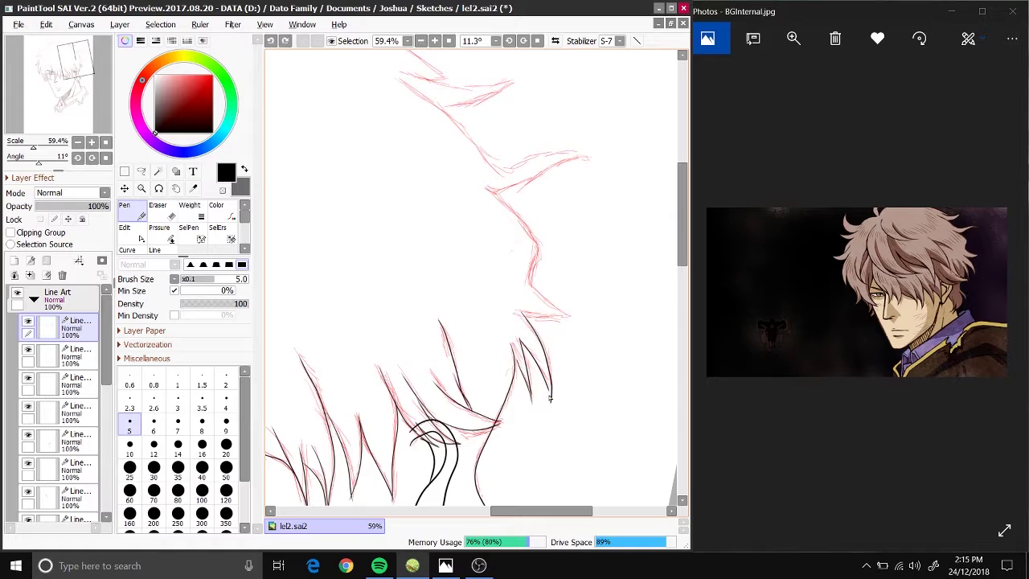
left_click_drag(552, 347, 556, 391)
key("ctrl+z")
Step: Ink the short back spike above the paired tips and the curved back-of-head contour rising from it
left_click_drag(514, 312, 566, 312)
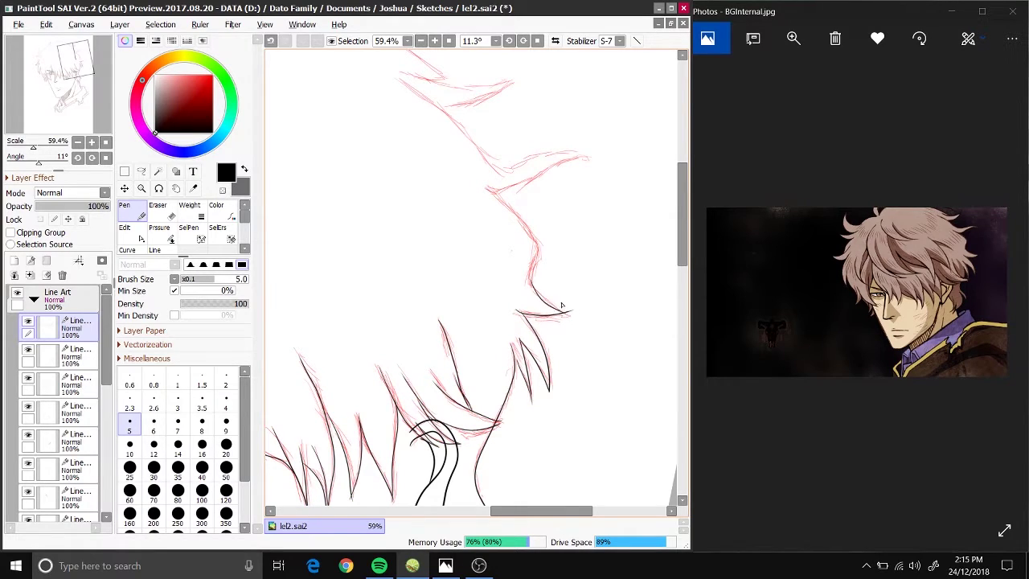
key("ctrl+z")
left_click_drag(532, 283, 569, 313)
key("ctrl+z")
mouse_move(492, 192)
left_mouse_down()
mouse_move(533, 280)
mouse_move(611, 362)
left_mouse_up()
Step: Ink the upper front spike, the upturned curl above it and the hair contour leading toward the crown
mouse_move(473, 310)
left_mouse_down()
mouse_move(432, 334)
mouse_move(427, 368)
mouse_move(418, 283)
mouse_move(486, 267)
left_mouse_up()
key("ctrl+z")
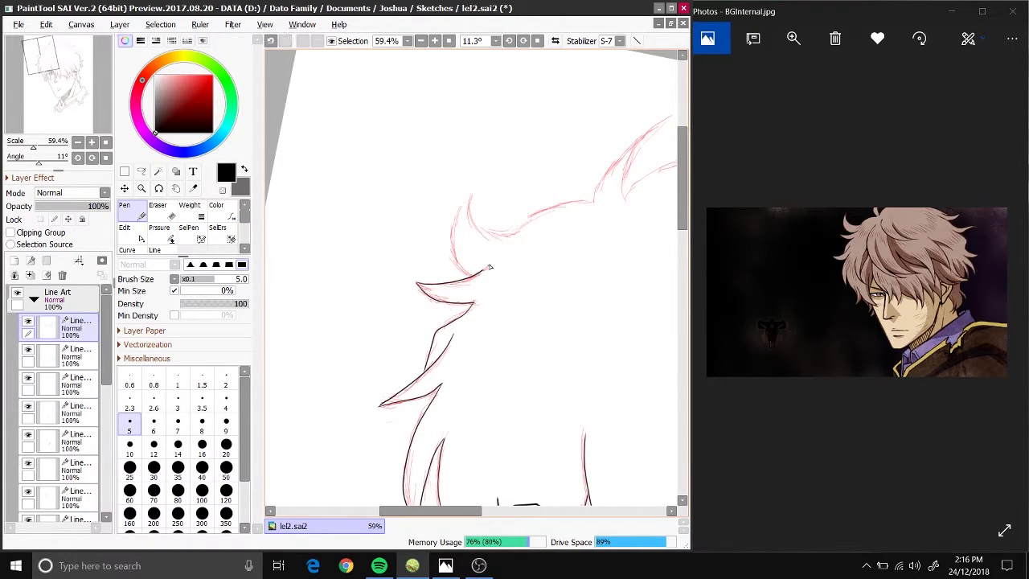
left_click_drag(472, 194, 474, 271)
left_click_drag(535, 215, 594, 201)
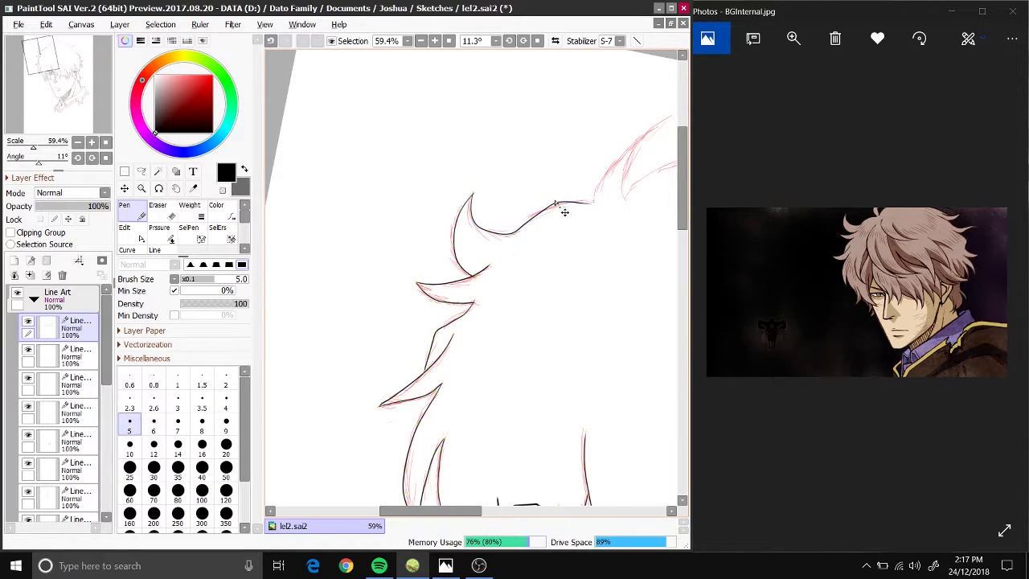
Step: Ink the curved pointed lock on the crown and the long contour over the top of the head
mouse_move(505, 245)
left_mouse_down()
mouse_move(481, 310)
mouse_move(272, 321)
left_mouse_up()
mouse_move(361, 278)
left_mouse_down()
mouse_move(410, 214)
mouse_move(395, 273)
mouse_move(313, 385)
mouse_move(474, 341)
mouse_move(506, 306)
left_mouse_up()
left_click_drag(534, 231, 532, 226)
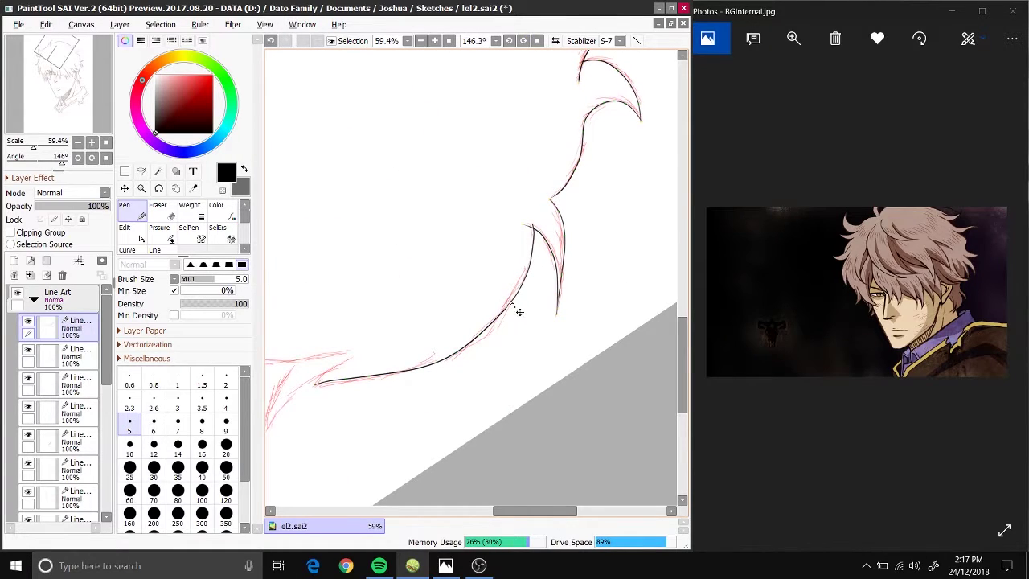
Step: Ink both edges of the lower pointed lock at the back of the head
left_click_drag(499, 518, 451, 519)
left_click_drag(427, 343, 389, 435)
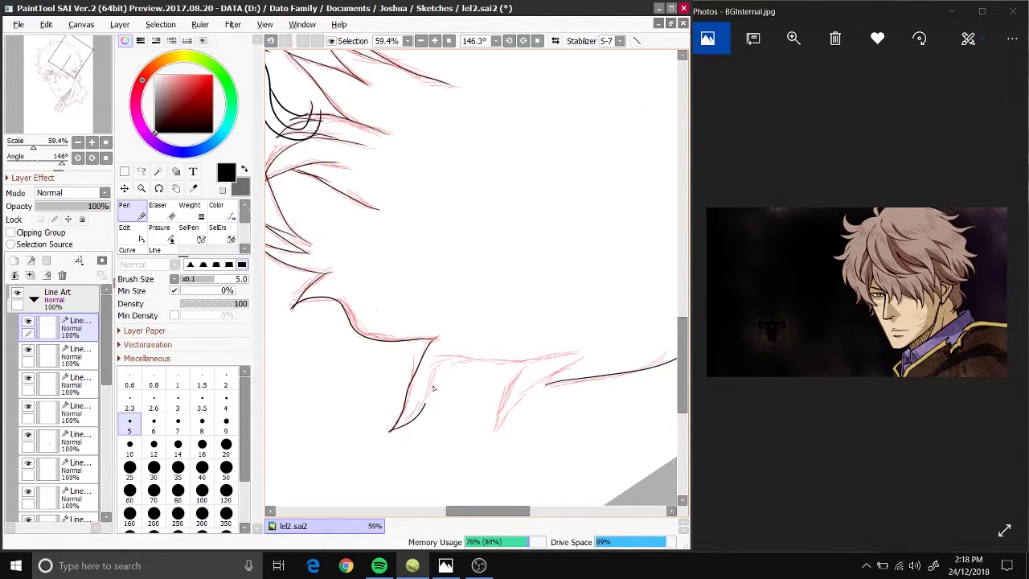
left_click_drag(439, 361, 391, 436)
Step: Ink the upper pointed lock at the back of the head and the contour joining it to the lock below
key("Delete")
key("Delete")
key("Delete")
key("Delete")
key("Delete")
key("Delete")
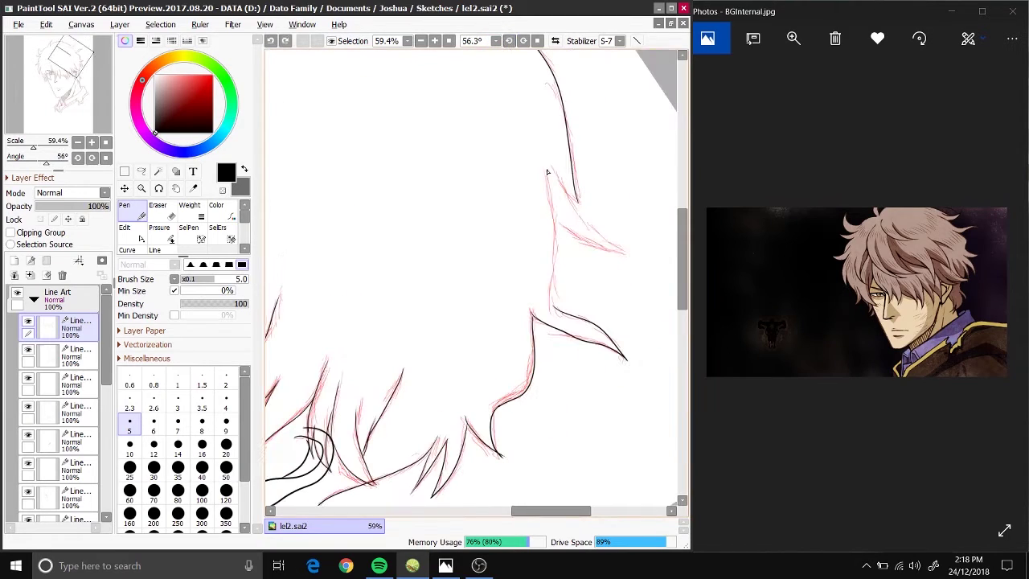
left_click_drag(547, 171, 552, 312)
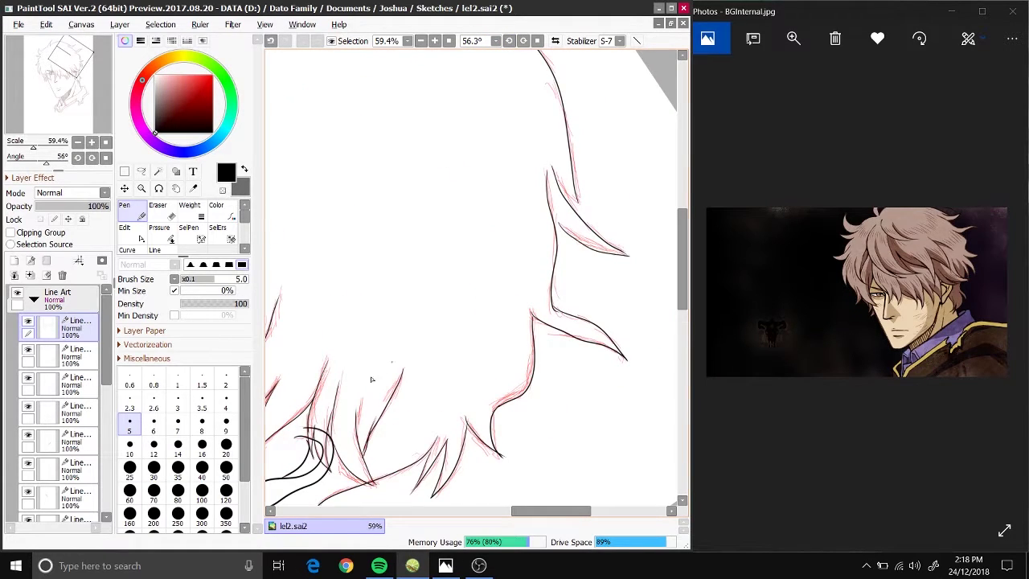
Step: Reset the canvas rotation and hide the Sketch folder to show the line art alone
key("minus")
key("Home")
scroll(482, 322, "down", 2)
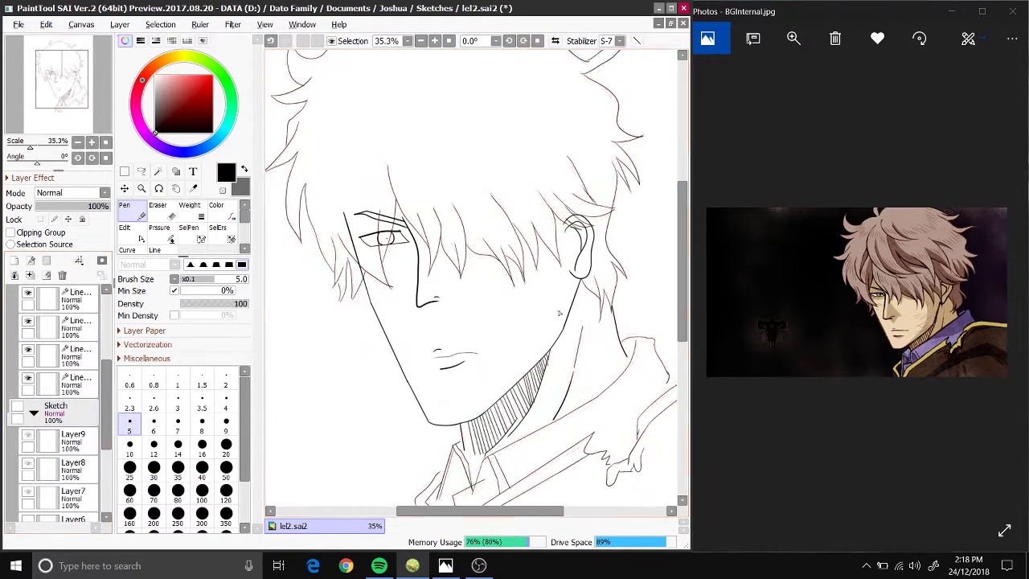